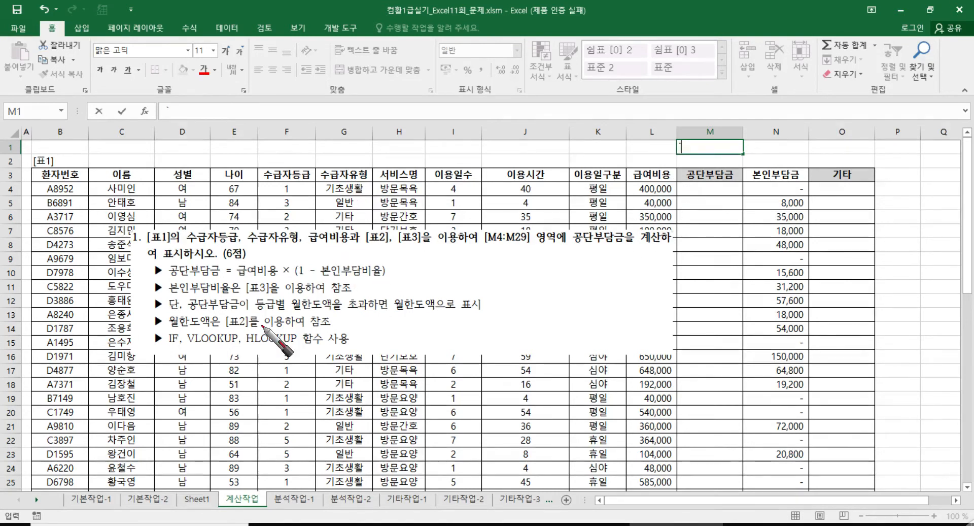
Review the 공단부담금 task's requirements against [표1]'s 급여비용 and 공단부담금 columns and the reference tables below it
{"action": "scroll", "coordinate": [262, 323], "scroll_direction": "down", "scroll_amount": 5}
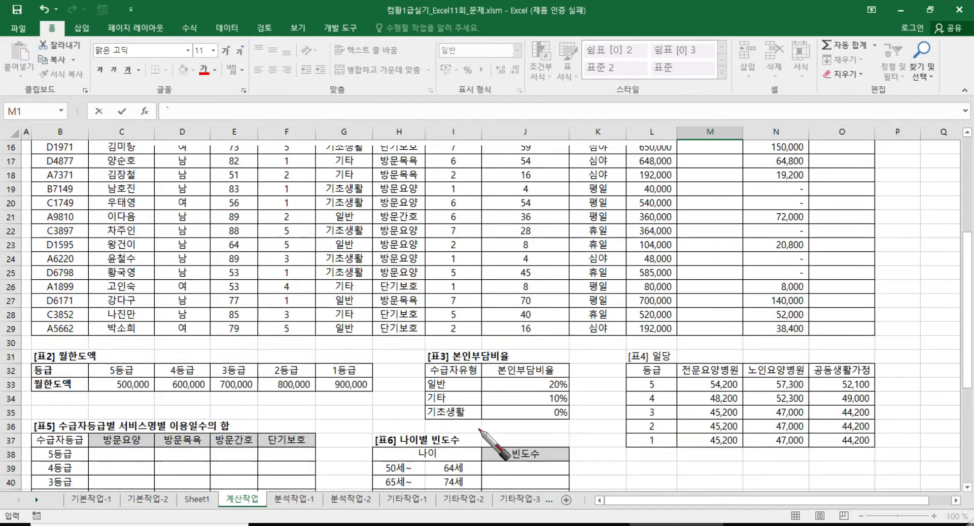
{"action": "scroll", "coordinate": [410, 326], "scroll_direction": "up", "scroll_amount": 4}
{"action": "scroll", "coordinate": [410, 329], "scroll_direction": "up", "scroll_amount": 1}
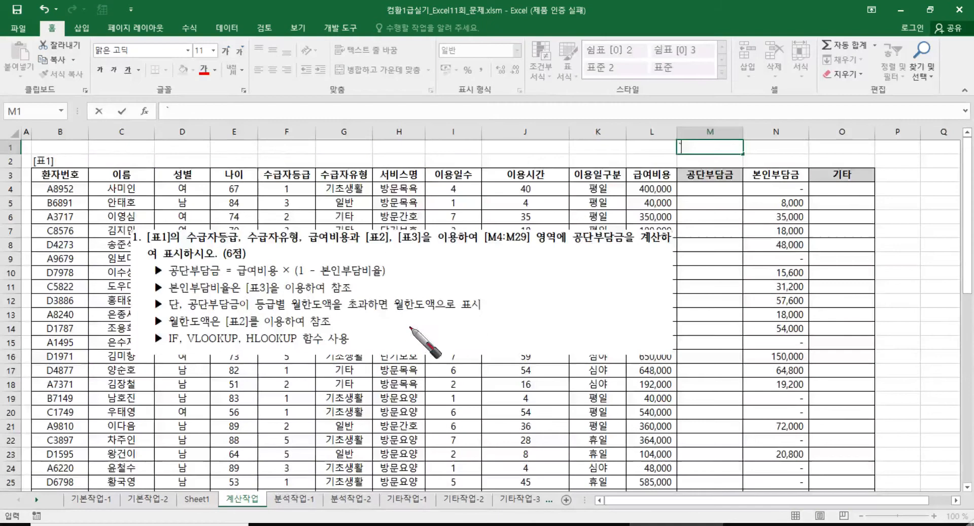
{"action": "left_click_drag", "start_coordinate": [572, 245], "coordinate": [623, 244]}
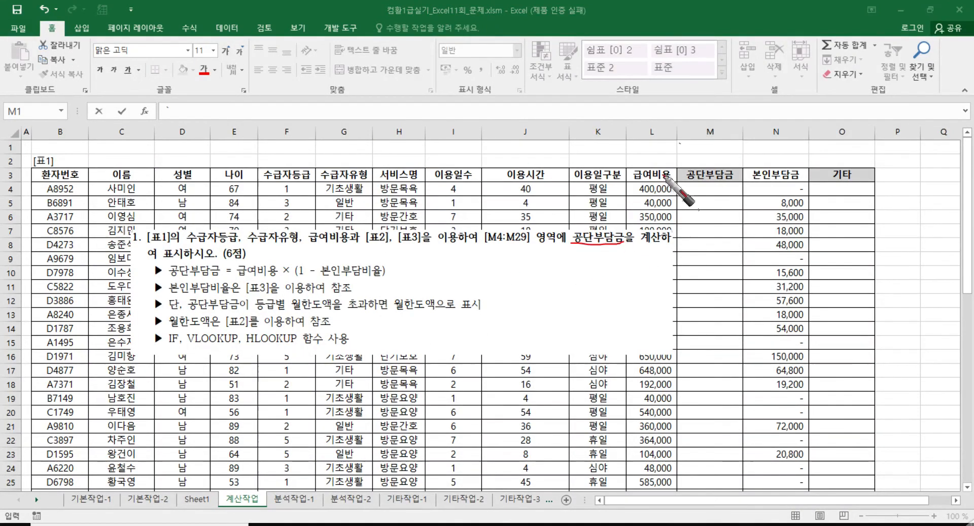
{"action": "mouse_move", "coordinate": [754, 179]}
{"action": "left_mouse_down"}
{"action": "mouse_move", "coordinate": [692, 152]}
{"action": "mouse_move", "coordinate": [732, 188]}
{"action": "left_mouse_up"}
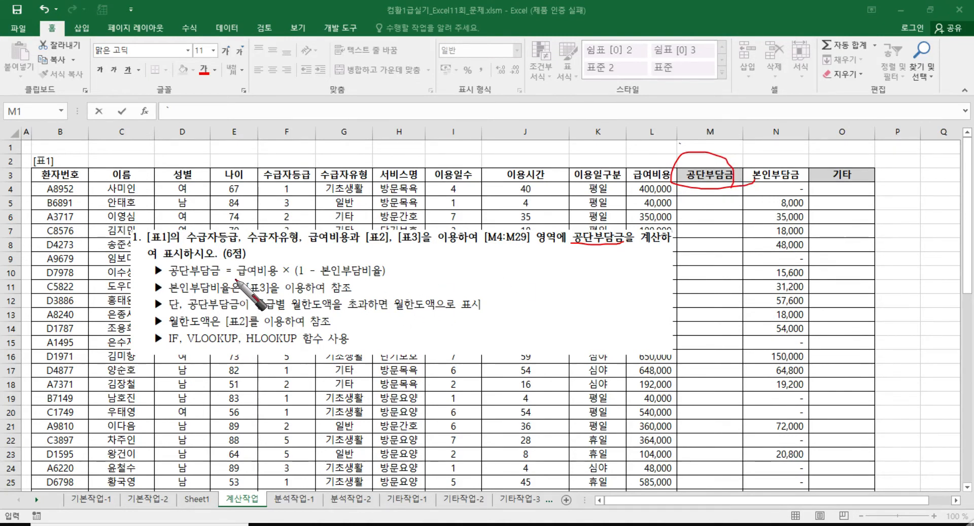
{"action": "left_click_drag", "start_coordinate": [232, 277], "coordinate": [378, 279]}
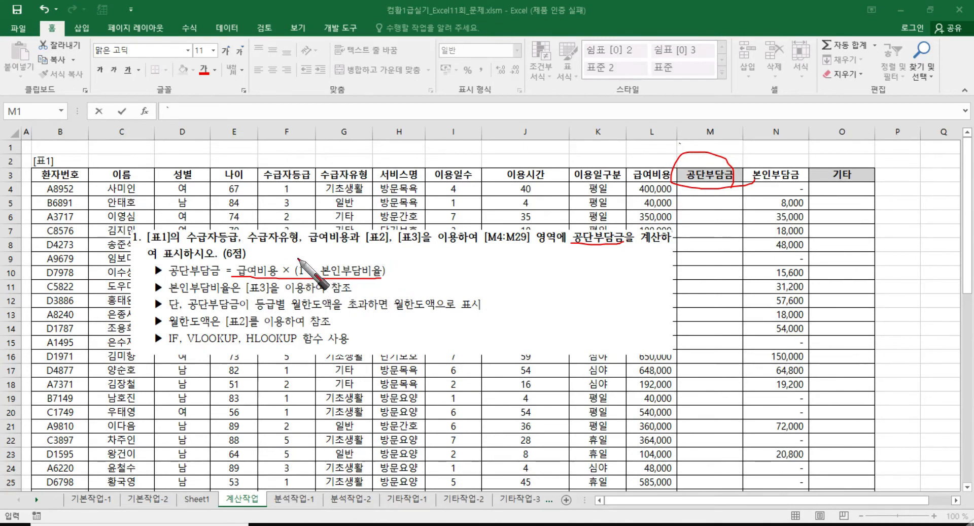
{"action": "left_click_drag", "start_coordinate": [622, 194], "coordinate": [670, 194]}
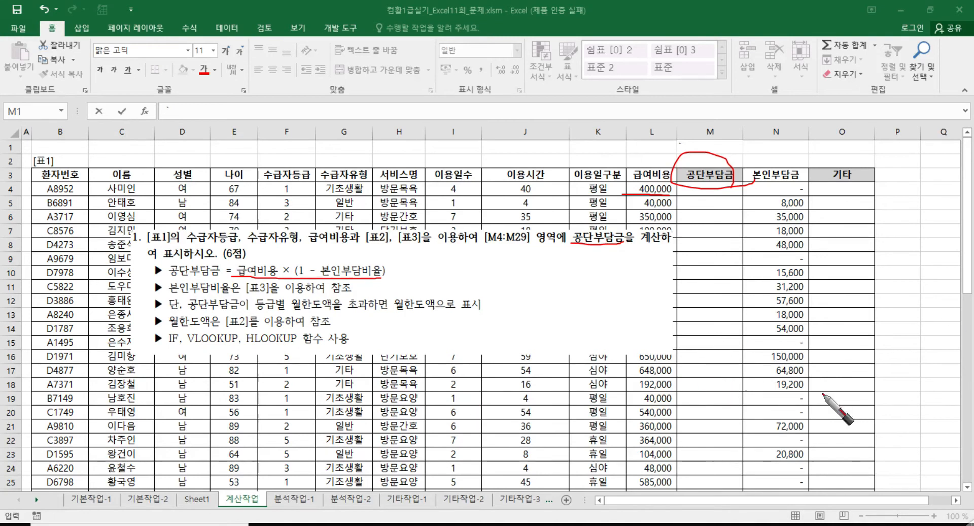
{"action": "left_click_drag", "start_coordinate": [670, 357], "coordinate": [662, 319]}
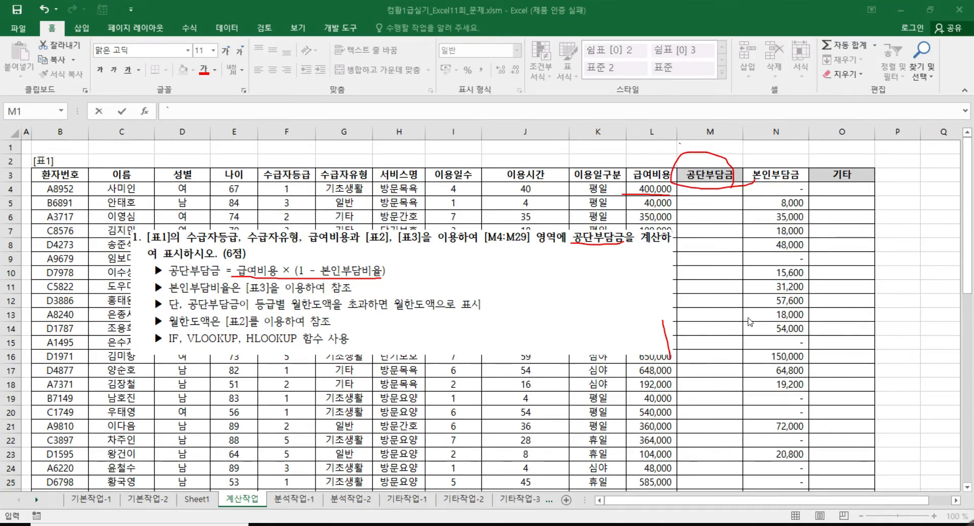
Examine the 수급자유형 rows and their rates in the [표3] 본인부담비율 table
{"action": "left_click", "coordinate": [774, 328]}
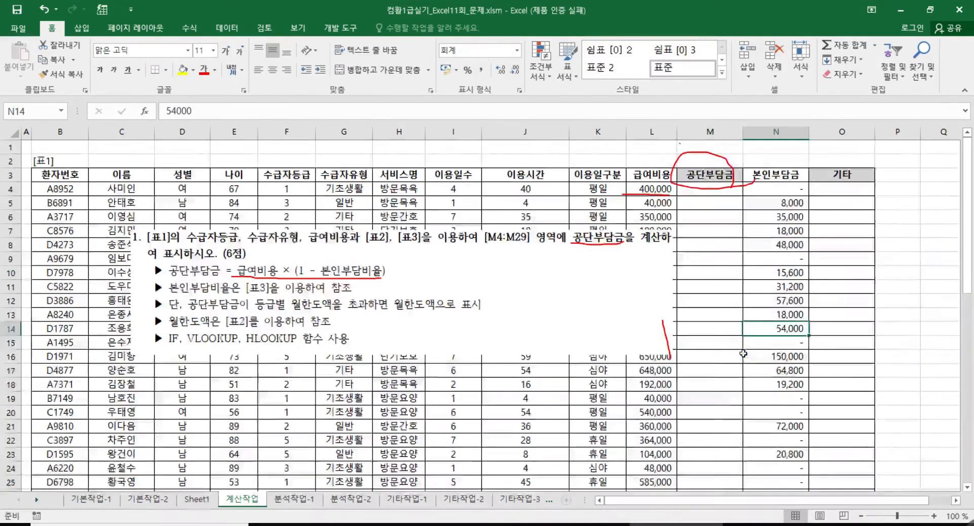
{"action": "scroll", "coordinate": [761, 351], "scroll_direction": "down", "scroll_amount": 9}
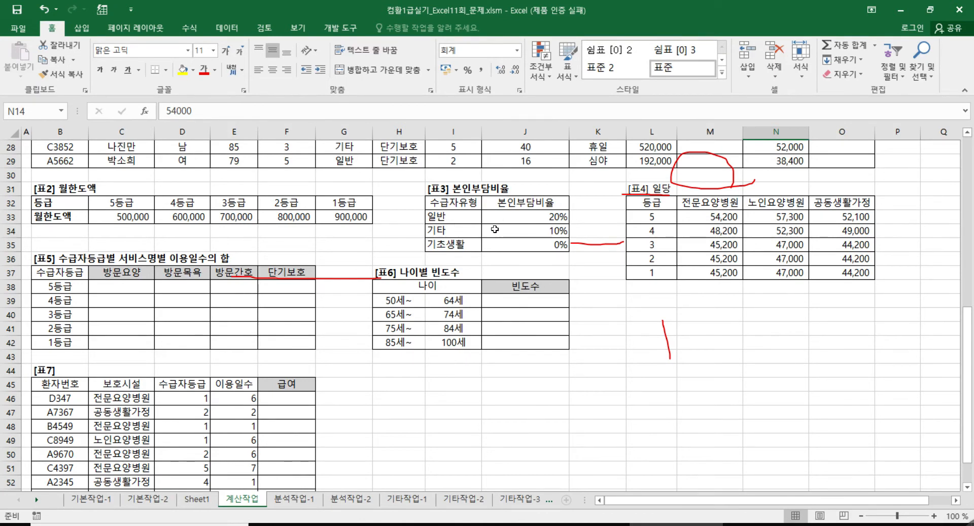
{"action": "left_click_drag", "start_coordinate": [437, 217], "coordinate": [523, 231]}
{"action": "left_click_drag", "start_coordinate": [446, 245], "coordinate": [521, 247]}
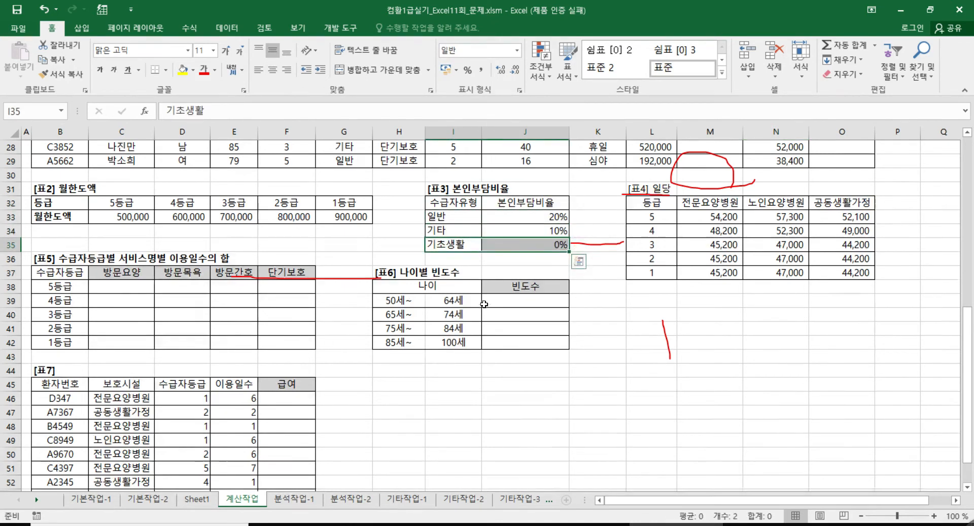
{"action": "scroll", "coordinate": [484, 306], "scroll_direction": "up", "scroll_amount": 9}
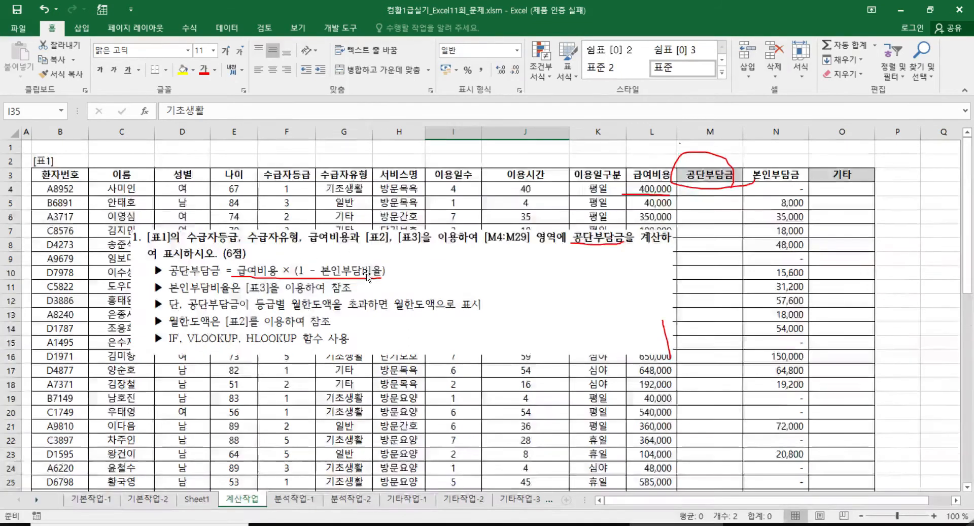
Study the task's condition comparing 공단부담금 with the 월한도액 for each grade
{"action": "type", "text": "`"}
{"action": "scroll", "coordinate": [358, 295], "scroll_direction": "up", "scroll_amount": 3}
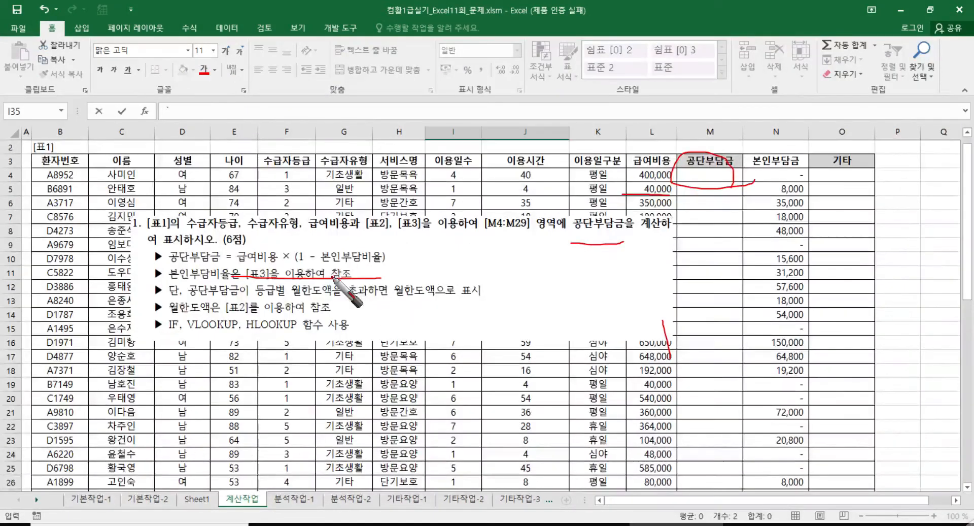
{"action": "scroll", "coordinate": [357, 259], "scroll_direction": "up", "scroll_amount": 1}
{"action": "mouse_move", "coordinate": [339, 266]}
{"action": "left_mouse_down"}
{"action": "mouse_move", "coordinate": [283, 308]}
{"action": "mouse_move", "coordinate": [231, 316]}
{"action": "mouse_move", "coordinate": [224, 326]}
{"action": "mouse_move", "coordinate": [237, 331]}
{"action": "left_mouse_up"}
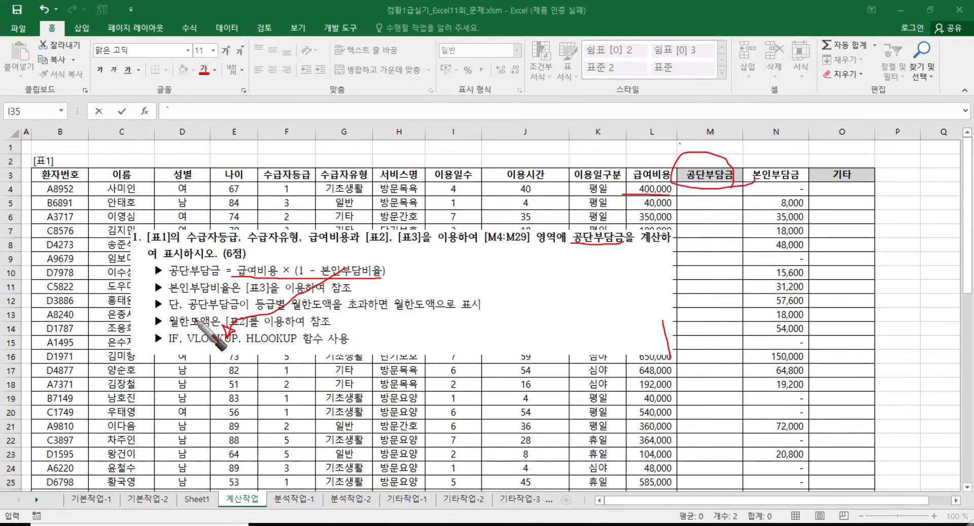
{"action": "left_click_drag", "start_coordinate": [161, 278], "coordinate": [223, 276]}
{"action": "mouse_move", "coordinate": [186, 310]}
{"action": "left_mouse_down"}
{"action": "mouse_move", "coordinate": [235, 310]}
{"action": "mouse_move", "coordinate": [238, 297]}
{"action": "mouse_move", "coordinate": [189, 313]}
{"action": "left_mouse_up"}
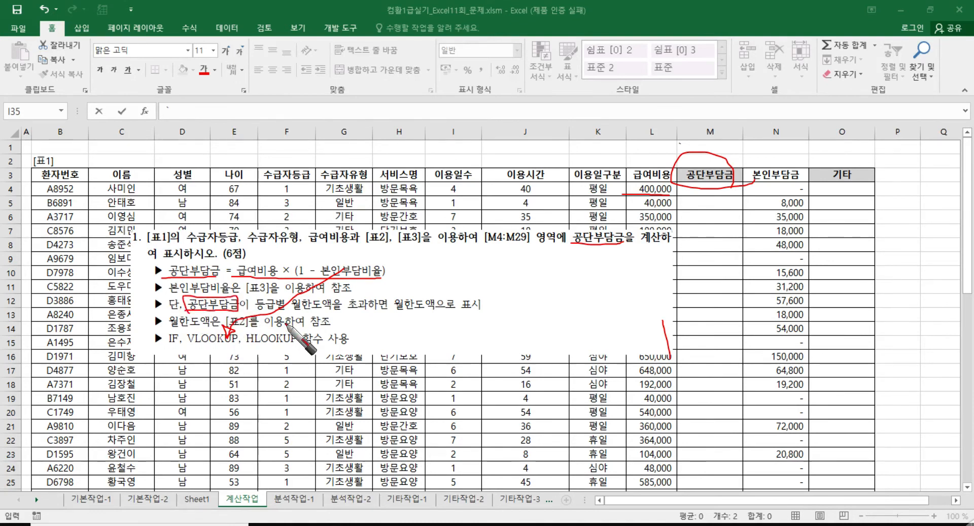
{"action": "mouse_move", "coordinate": [255, 311]}
{"action": "left_mouse_down"}
{"action": "mouse_move", "coordinate": [330, 314]}
{"action": "mouse_move", "coordinate": [335, 306]}
{"action": "mouse_move", "coordinate": [334, 297]}
{"action": "mouse_move", "coordinate": [292, 297]}
{"action": "left_mouse_up"}
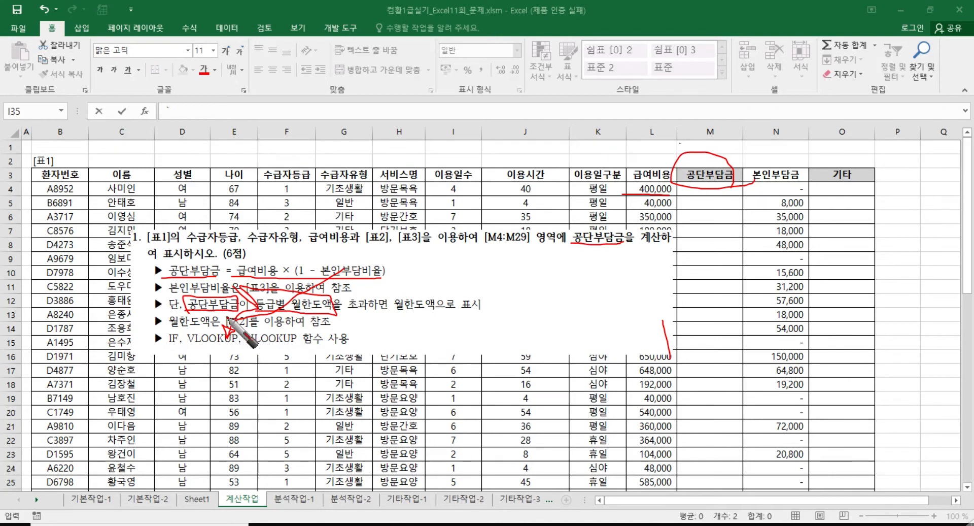
{"action": "left_click_drag", "start_coordinate": [217, 282], "coordinate": [188, 314]}
{"action": "left_click_drag", "start_coordinate": [188, 282], "coordinate": [218, 322]}
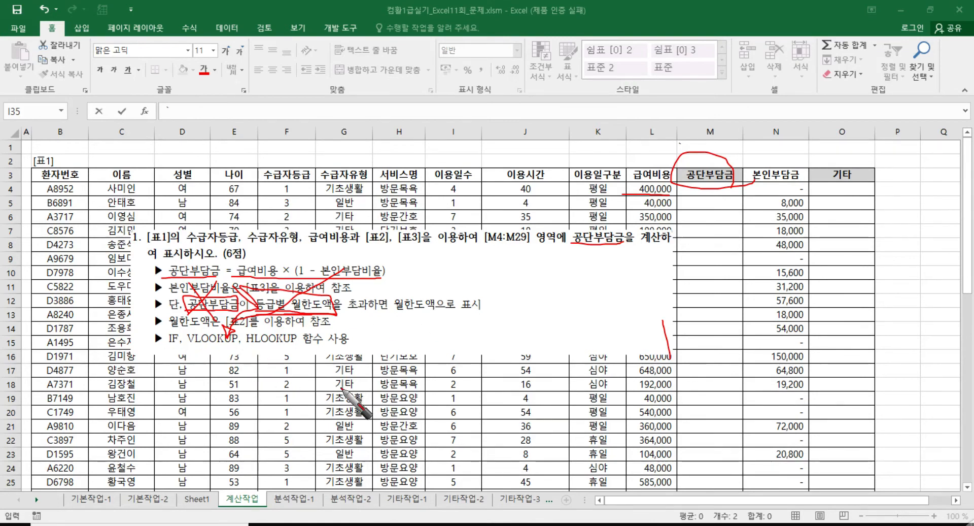
{"action": "left_click_drag", "start_coordinate": [345, 384], "coordinate": [347, 406]}
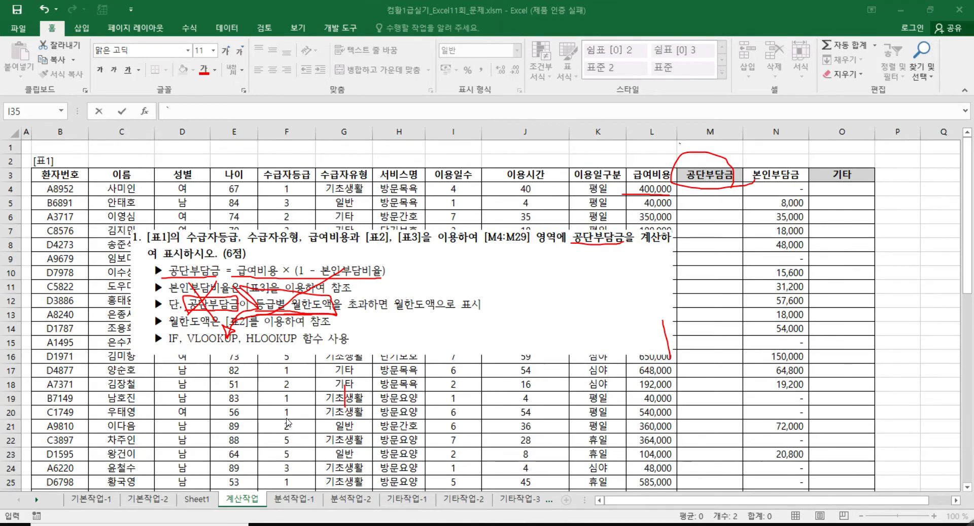
Examine the grades and their limits in the [표2] 월한도액 table
{"action": "scroll", "coordinate": [278, 407], "scroll_direction": "down", "scroll_amount": 5}
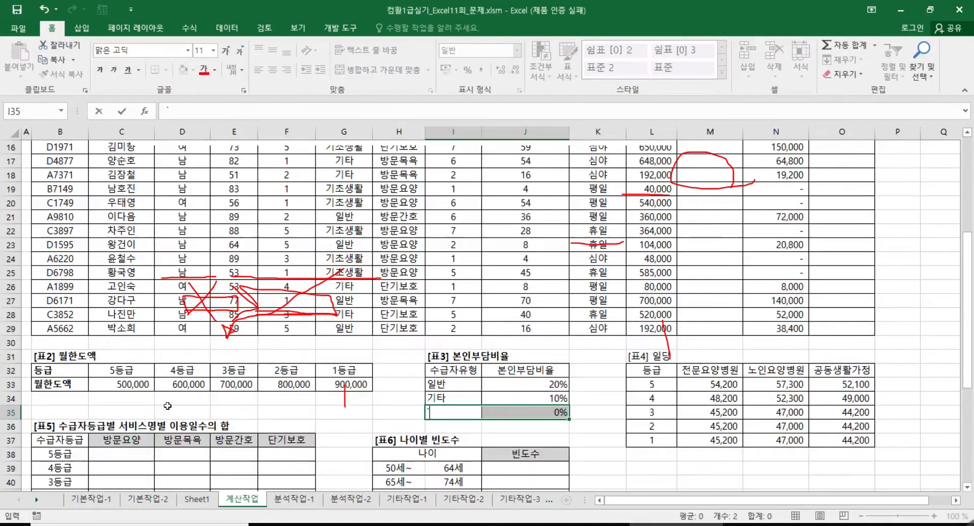
{"action": "left_click_drag", "start_coordinate": [60, 367], "coordinate": [63, 384]}
{"action": "left_click_drag", "start_coordinate": [122, 369], "coordinate": [178, 384]}
{"action": "left_click_drag", "start_coordinate": [232, 370], "coordinate": [343, 384]}
{"action": "scroll", "coordinate": [218, 380], "scroll_direction": "up", "scroll_amount": 5}
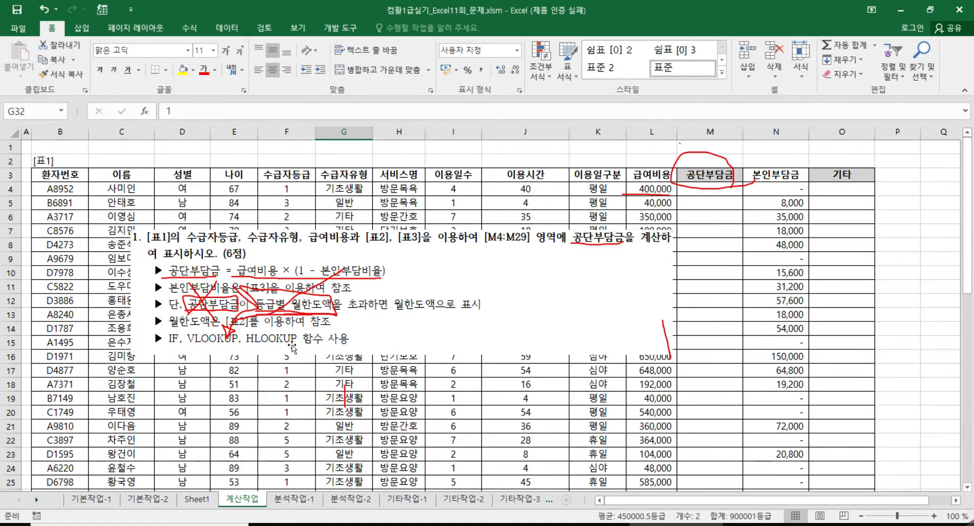
{"action": "type", "text": "`"}
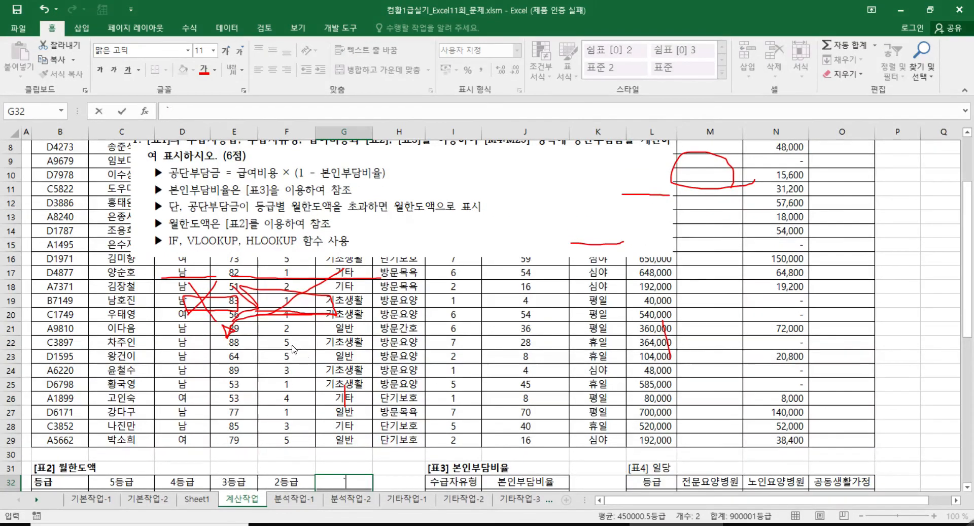
{"action": "type", "text": "E"}
{"action": "scroll", "coordinate": [356, 365], "scroll_direction": "up", "scroll_amount": 3}
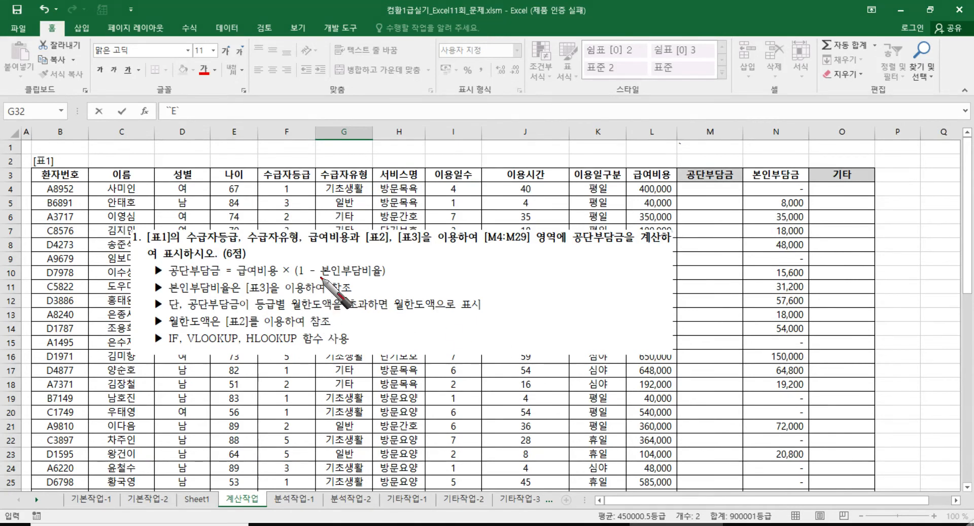
{"action": "left_click_drag", "start_coordinate": [321, 276], "coordinate": [384, 273]}
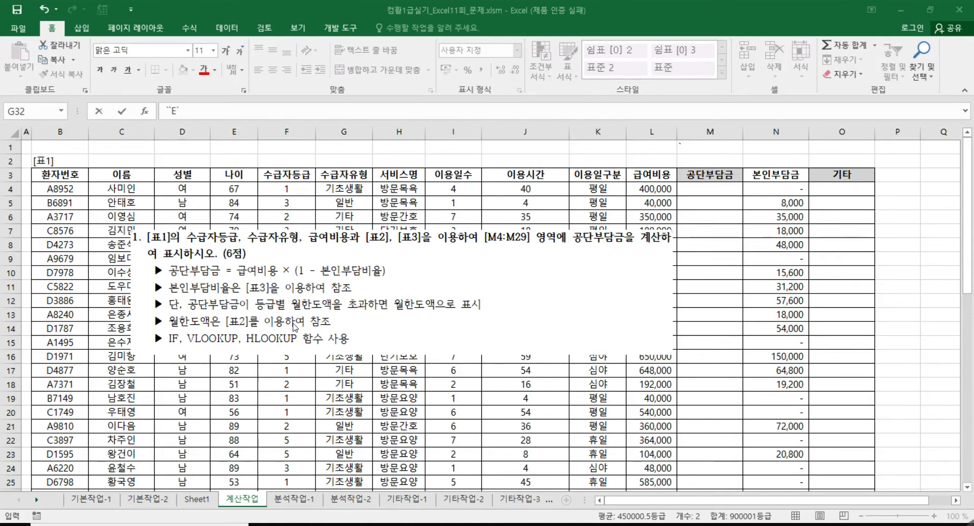
Begin a formula in M4 that multiplies 급여비용 in L4 by 1 minus a VLOOKUP: =L4*(1-VLOOKUP(
{"action": "left_click", "coordinate": [715, 190]}
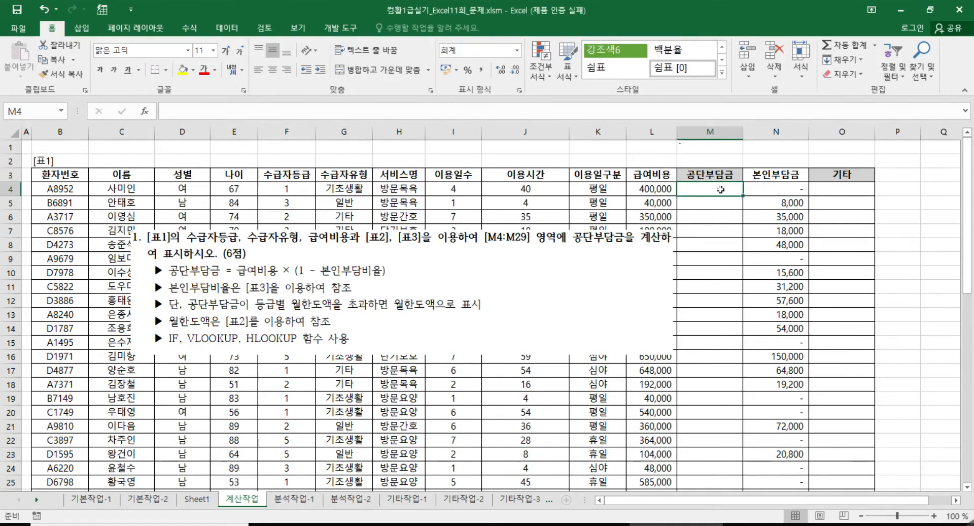
{"action": "type", "text": "="}
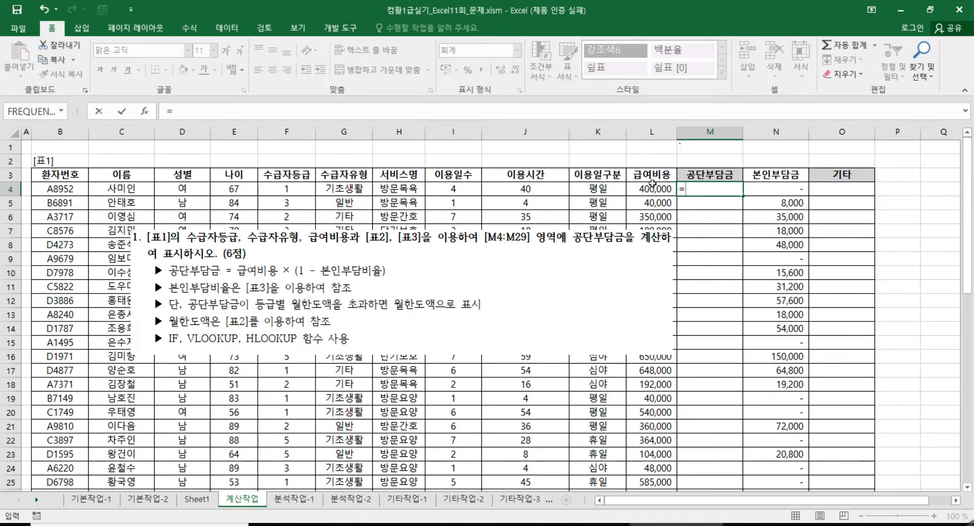
{"action": "left_click", "coordinate": [652, 187]}
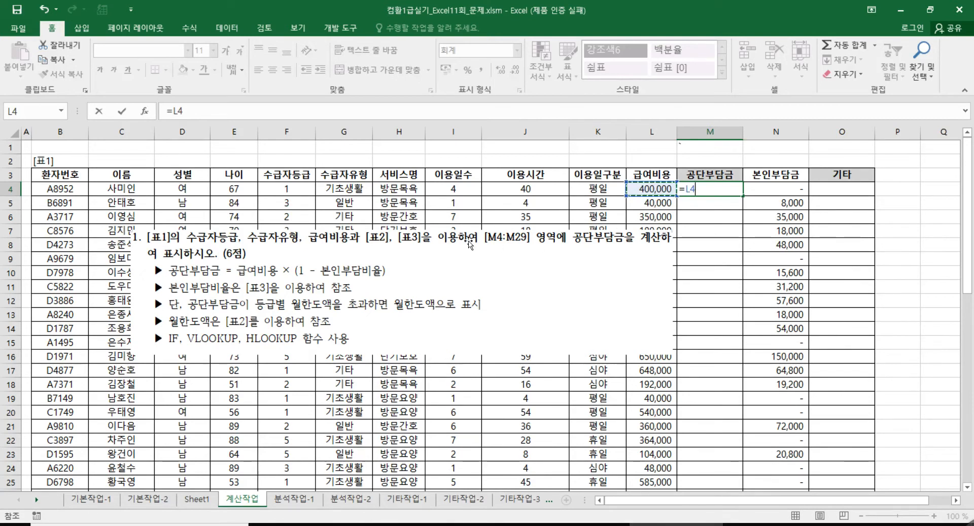
{"action": "type", "text": "*"}
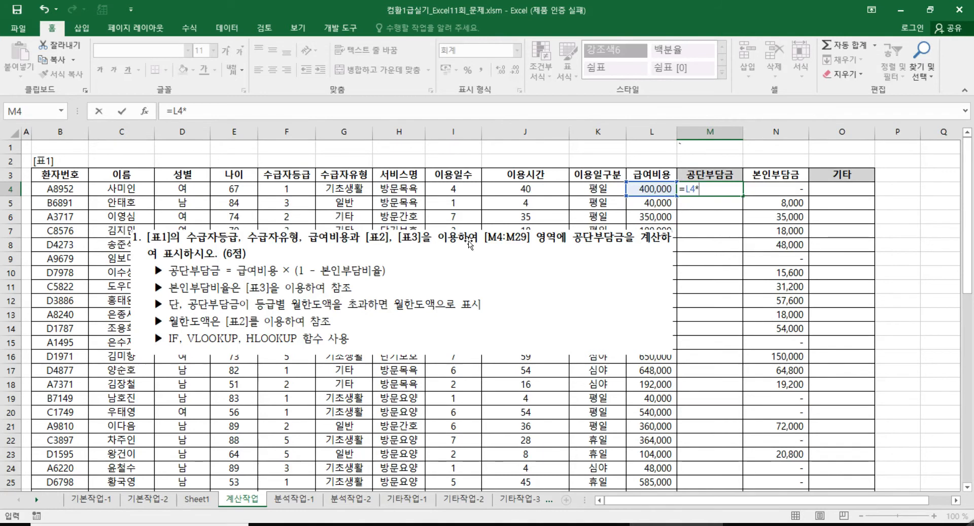
{"action": "type", "text": "(1-"}
{"action": "type", "text": "v"}
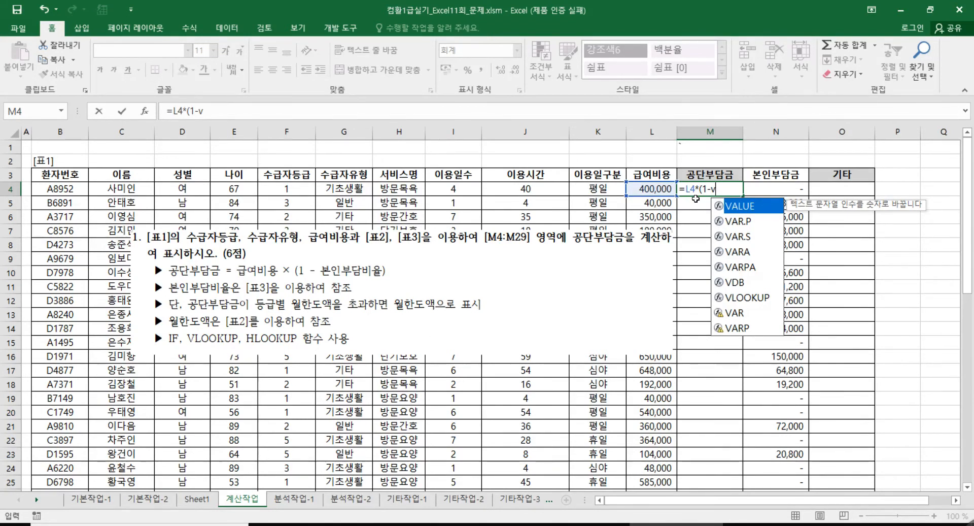
{"action": "double_click", "coordinate": [745, 299]}
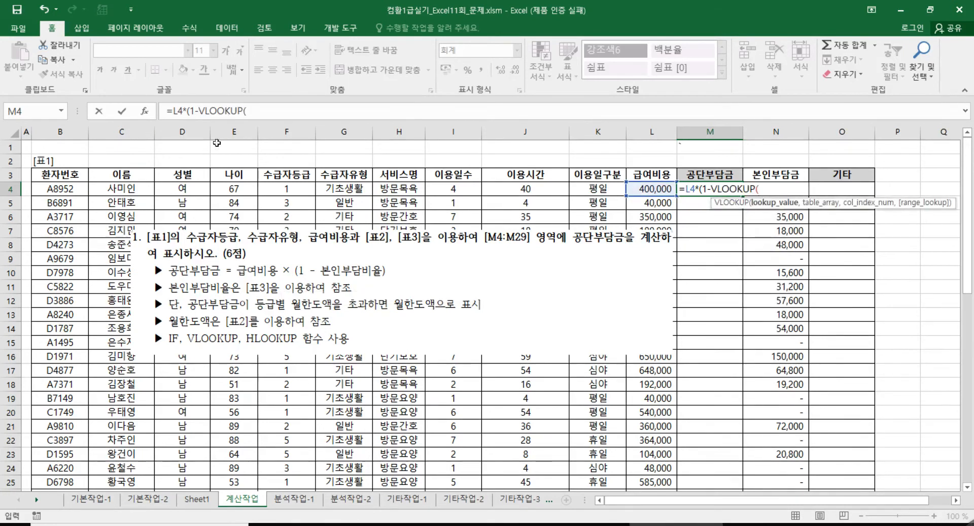
Open the VLOOKUP function's arguments and set Lookup_value to the 수급자유형 cell G4
{"action": "left_click", "coordinate": [145, 110]}
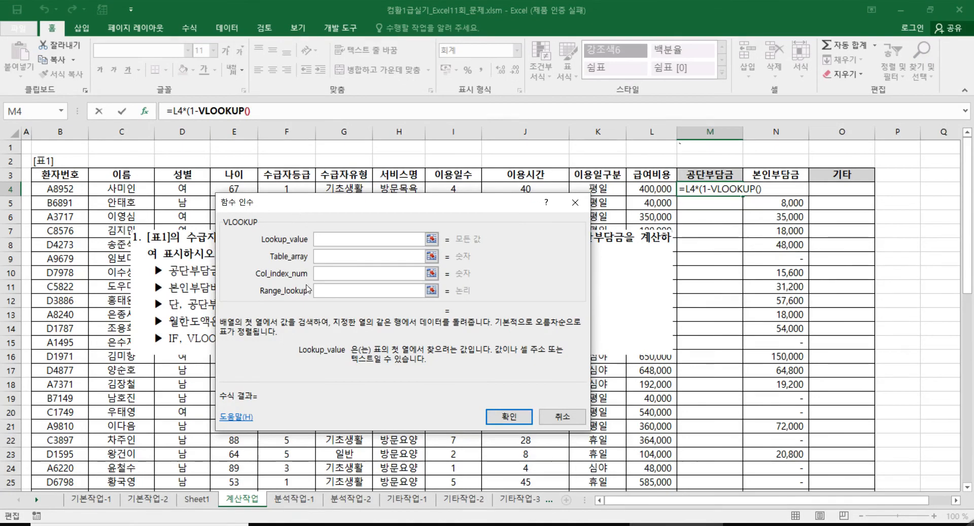
{"action": "scroll", "coordinate": [456, 331], "scroll_direction": "down", "scroll_amount": 3}
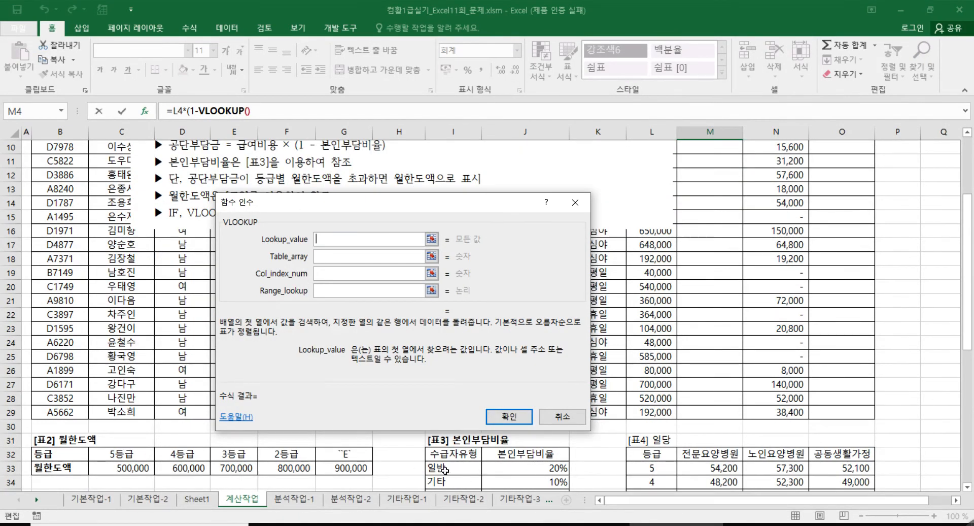
{"action": "scroll", "coordinate": [309, 367], "scroll_direction": "up", "scroll_amount": 3}
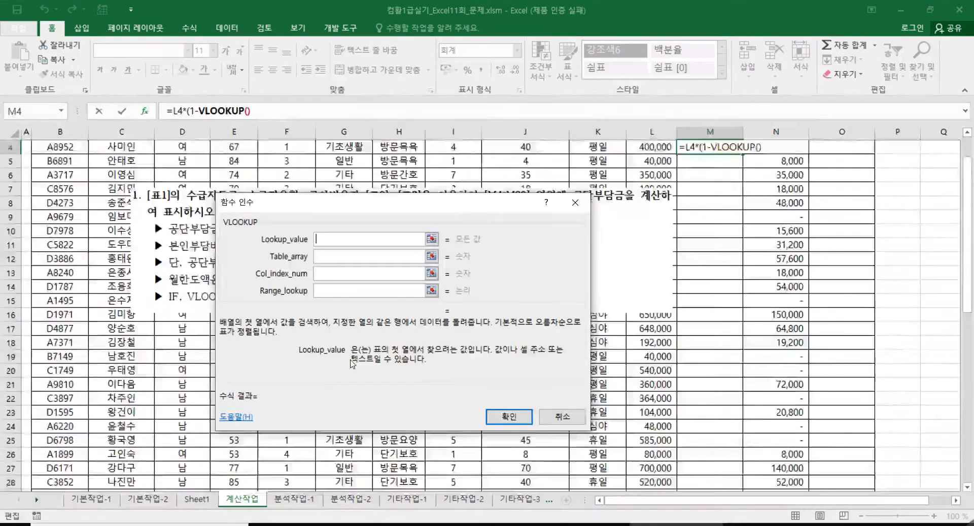
{"action": "left_click_drag", "start_coordinate": [379, 200], "coordinate": [380, 227]}
{"action": "left_click", "coordinate": [342, 189]}
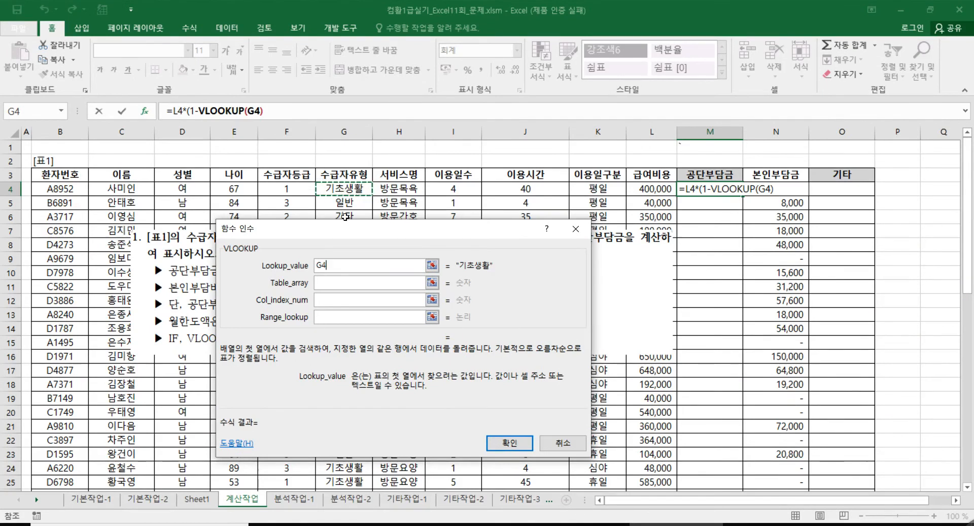
Set the VLOOKUP's Table_array to the [표3] 본인부담비율 data range I33:J35
{"action": "left_click", "coordinate": [342, 284]}
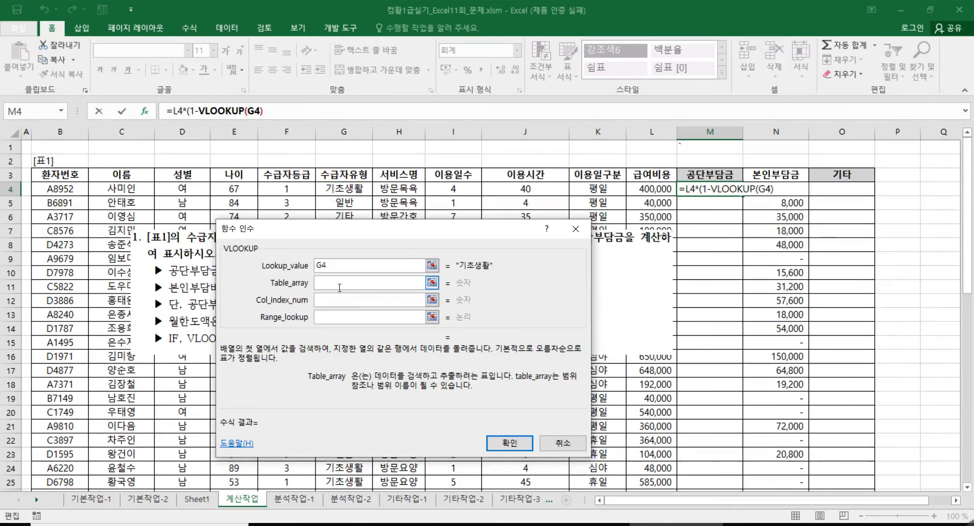
{"action": "scroll", "coordinate": [408, 341], "scroll_direction": "down", "scroll_amount": 4}
{"action": "left_click_drag", "start_coordinate": [413, 241], "coordinate": [415, 149]}
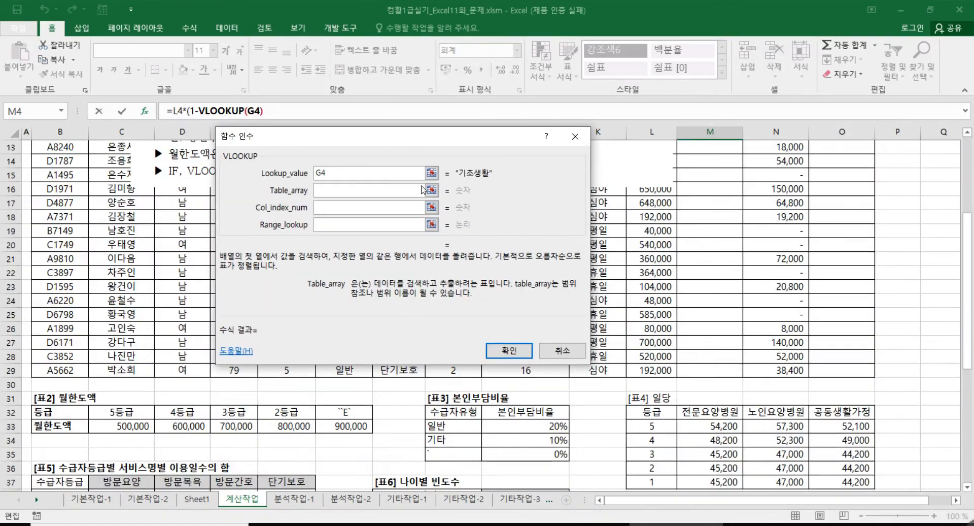
{"action": "left_click_drag", "start_coordinate": [445, 429], "coordinate": [522, 450]}
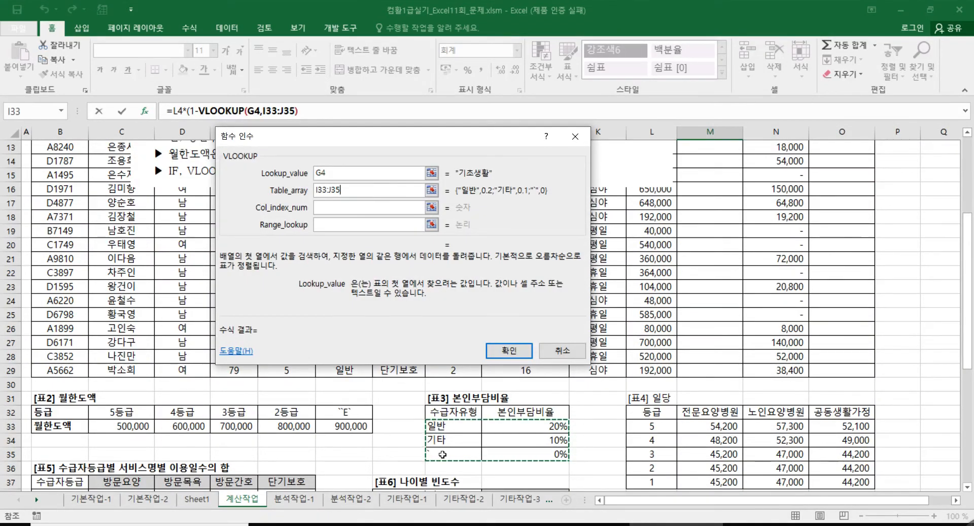
Cancel the VLOOKUP formula entry and undo the stray edits to the [표3] label in I35 and the [표2] header in G32
{"action": "left_click", "coordinate": [561, 350]}
{"action": "left_click", "coordinate": [586, 347]}
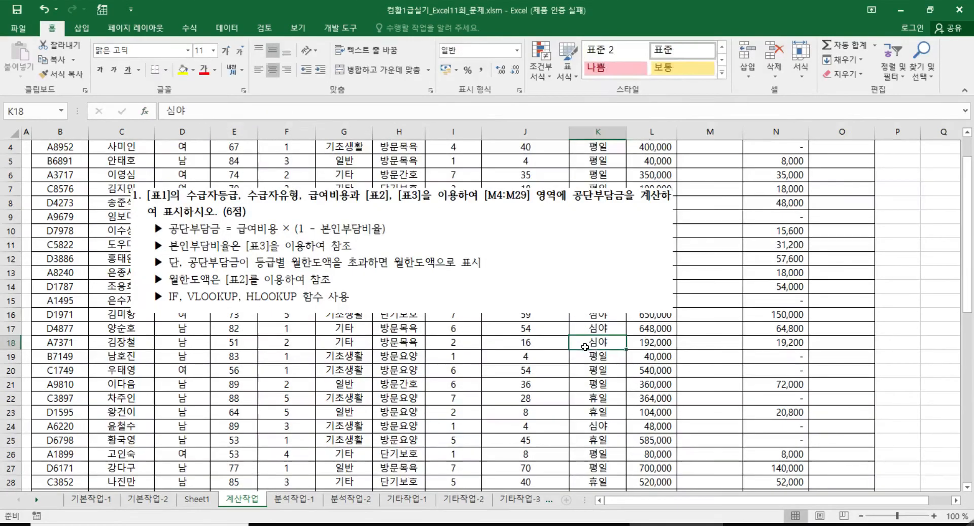
{"action": "scroll", "coordinate": [506, 446], "scroll_direction": "down", "scroll_amount": 3}
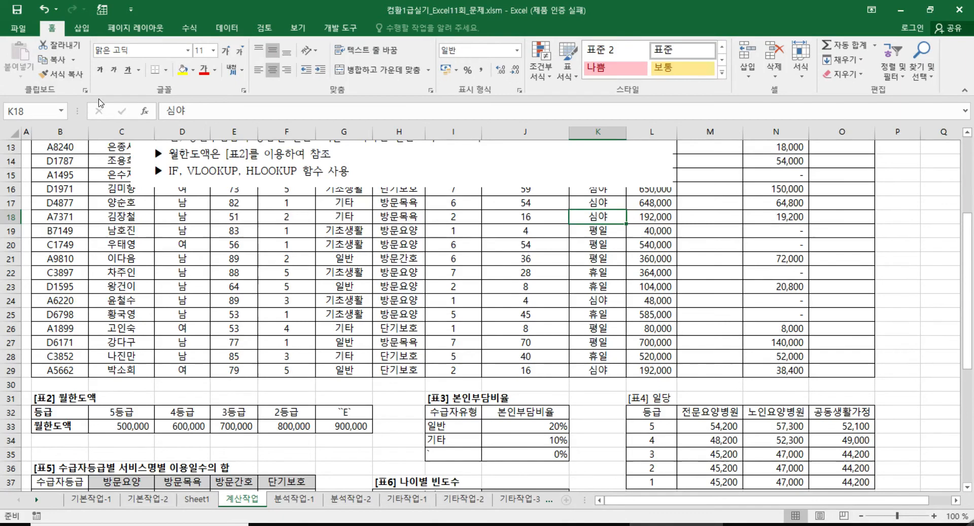
{"action": "left_click", "coordinate": [46, 9]}
{"action": "left_click", "coordinate": [47, 9]}
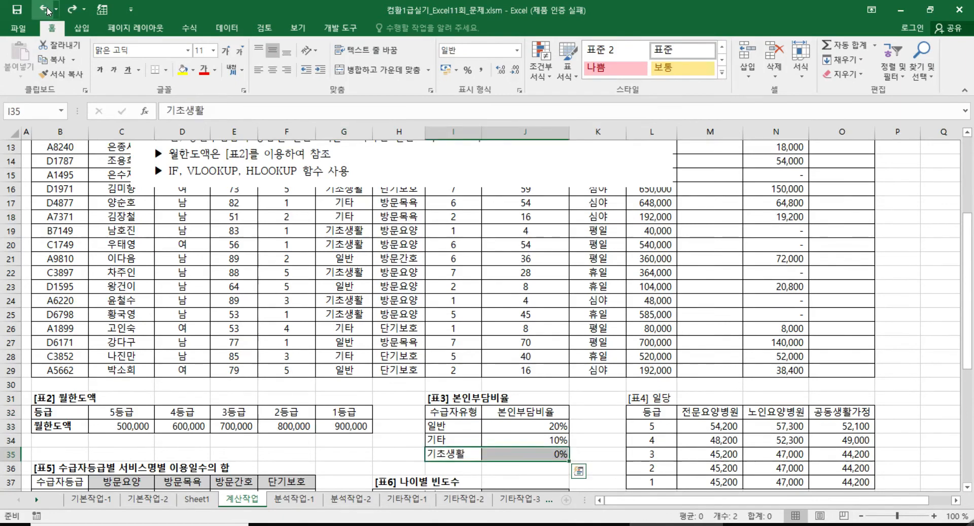
{"action": "left_click", "coordinate": [47, 10]}
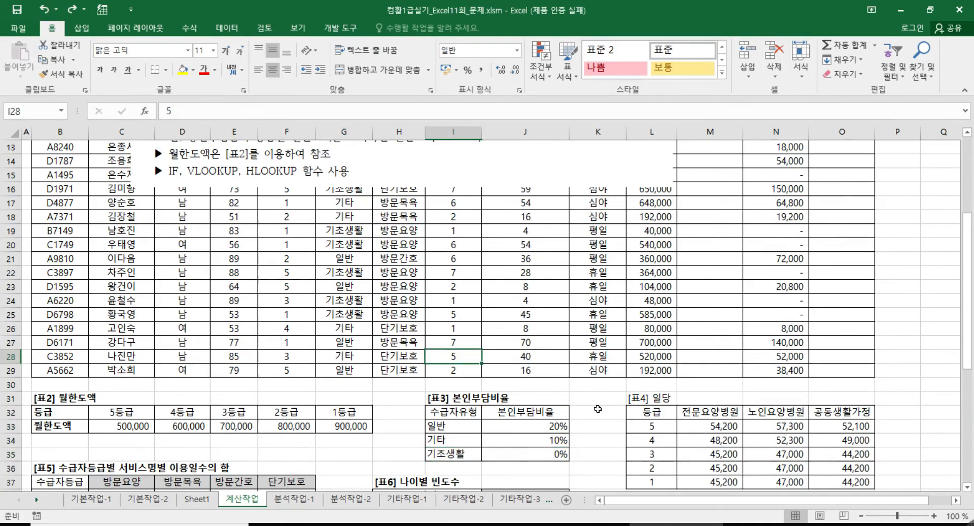
Start the formula =L4*(1-VLOOKUP( in M4 and open the VLOOKUP function's arguments
{"action": "scroll", "coordinate": [570, 402], "scroll_direction": "up", "scroll_amount": 4}
{"action": "left_click", "coordinate": [715, 189]}
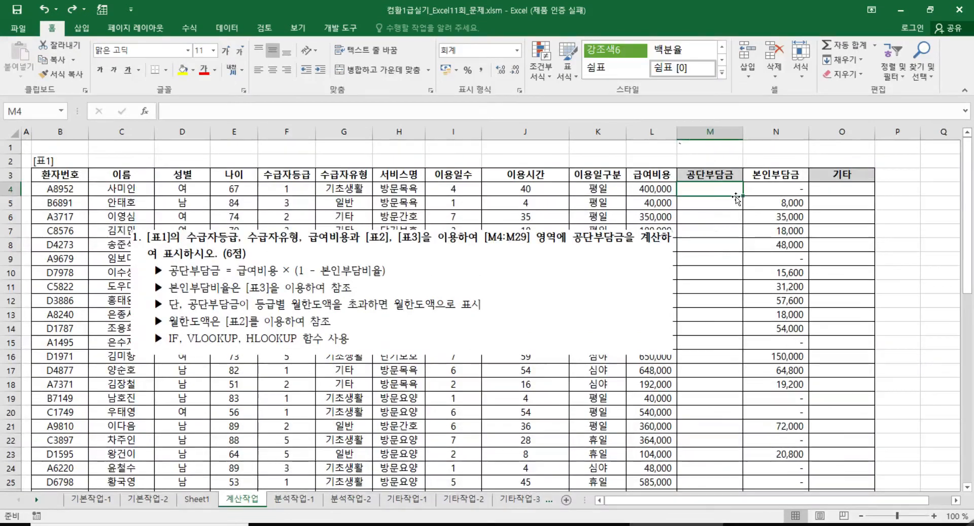
{"action": "type", "text": "="}
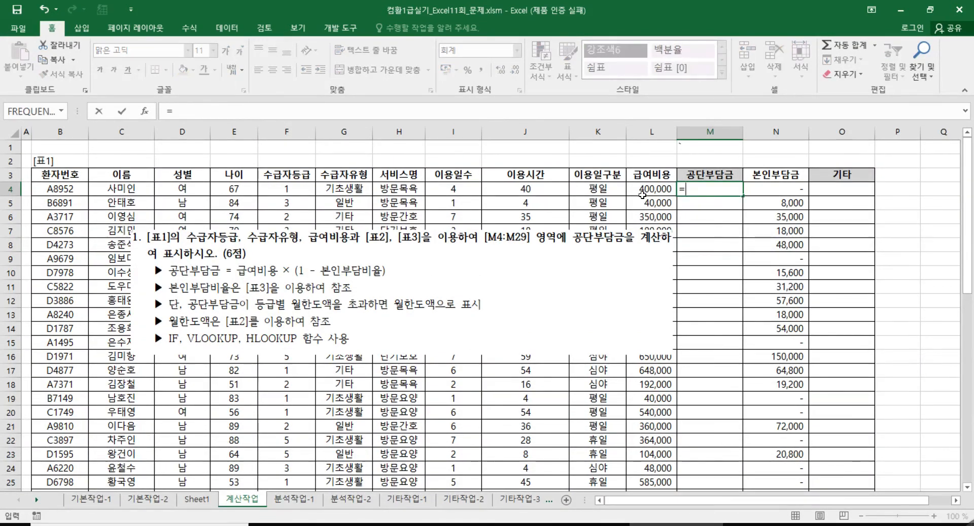
{"action": "left_click", "coordinate": [650, 192]}
{"action": "type", "text": "*"}
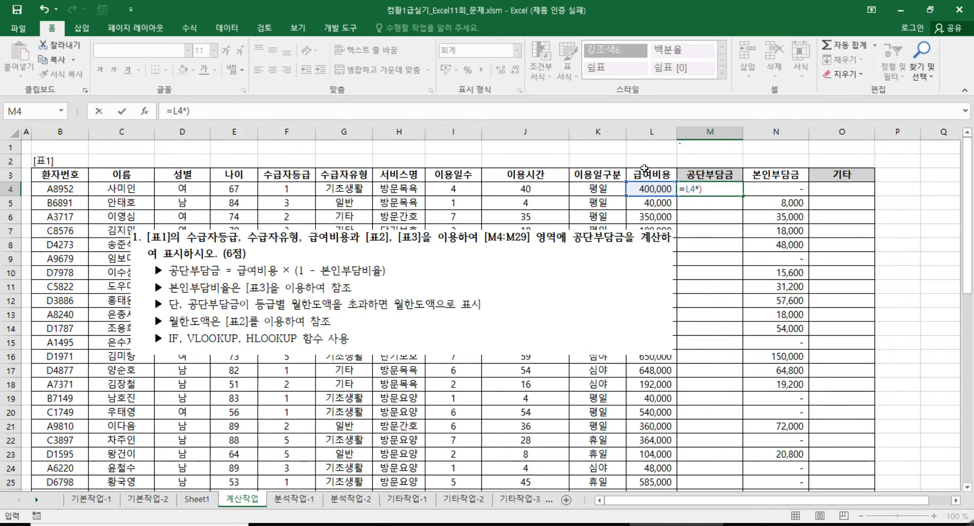
{"action": "type", "text": "(1-v"}
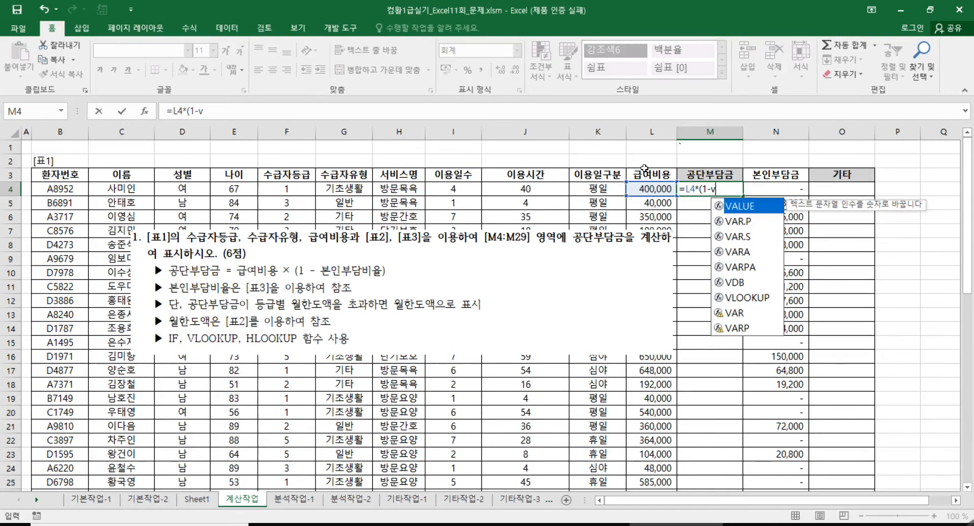
{"action": "double_click", "coordinate": [733, 298]}
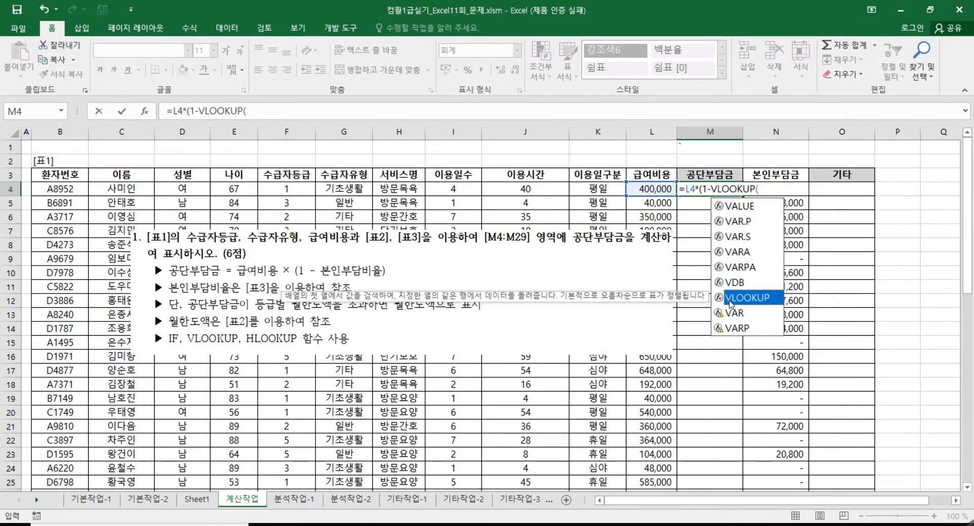
{"action": "left_click", "coordinate": [146, 110]}
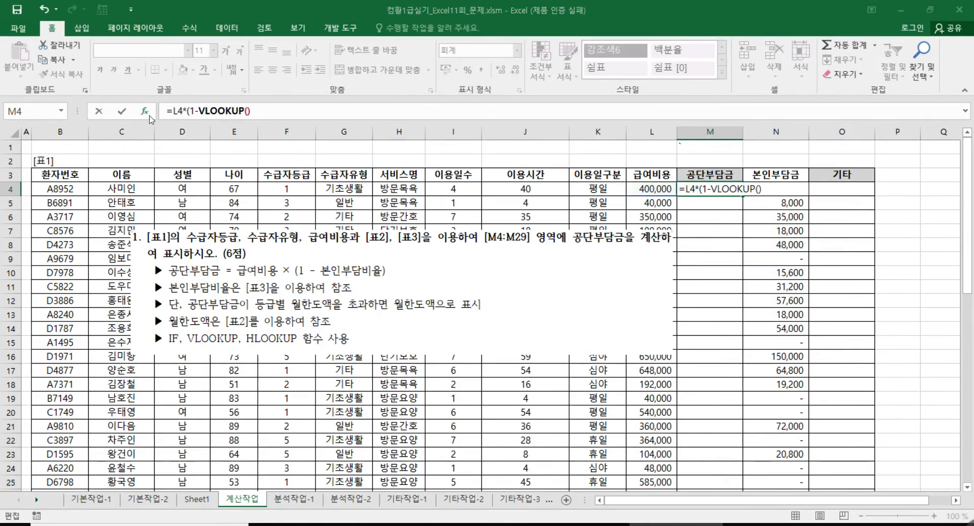
Set the VLOOKUP's Lookup_value to G4 and its Table_array to the absolute [표3] range $I$33:$J$35
{"action": "left_click_drag", "start_coordinate": [339, 271], "coordinate": [335, 372]}
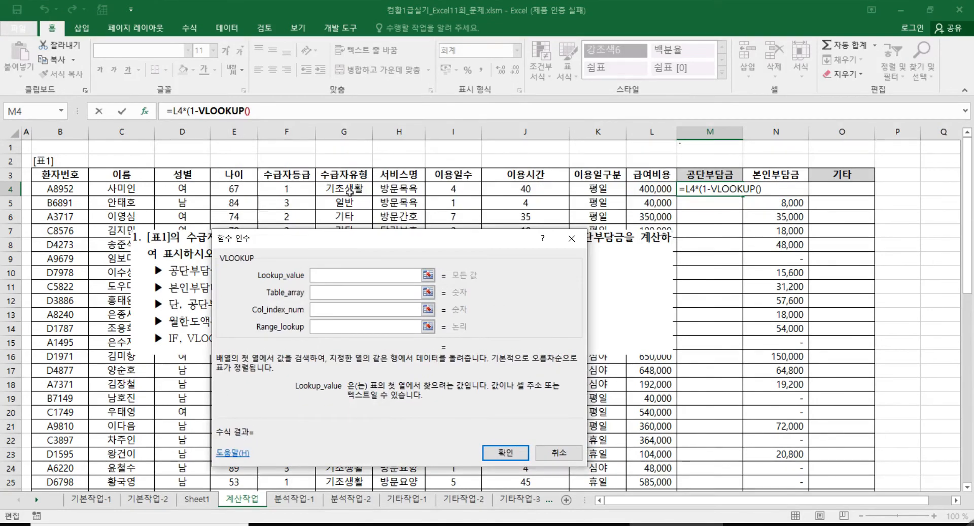
{"action": "left_click", "coordinate": [349, 191]}
{"action": "left_click", "coordinate": [358, 291]}
{"action": "scroll", "coordinate": [403, 388], "scroll_direction": "down", "scroll_amount": 4}
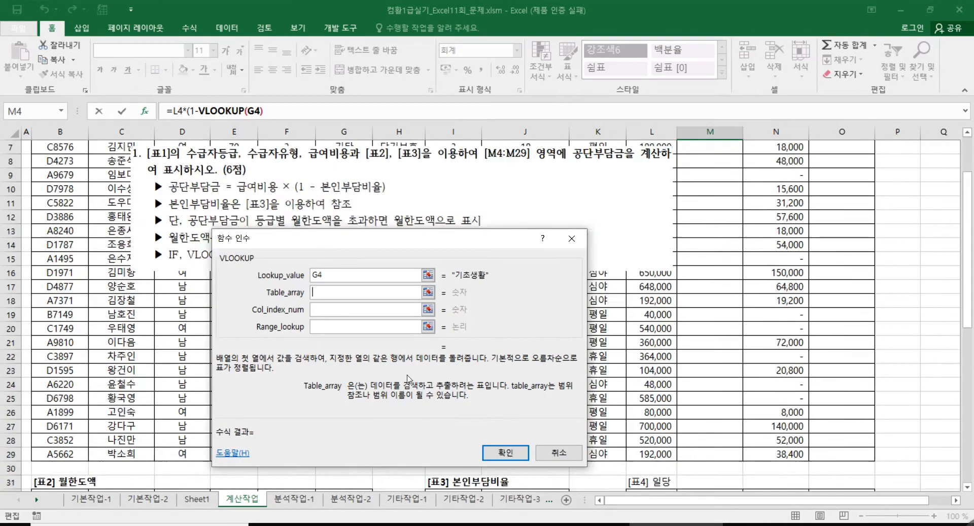
{"action": "left_click_drag", "start_coordinate": [403, 385], "coordinate": [440, 276]}
{"action": "left_click_drag", "start_coordinate": [448, 426], "coordinate": [540, 462]}
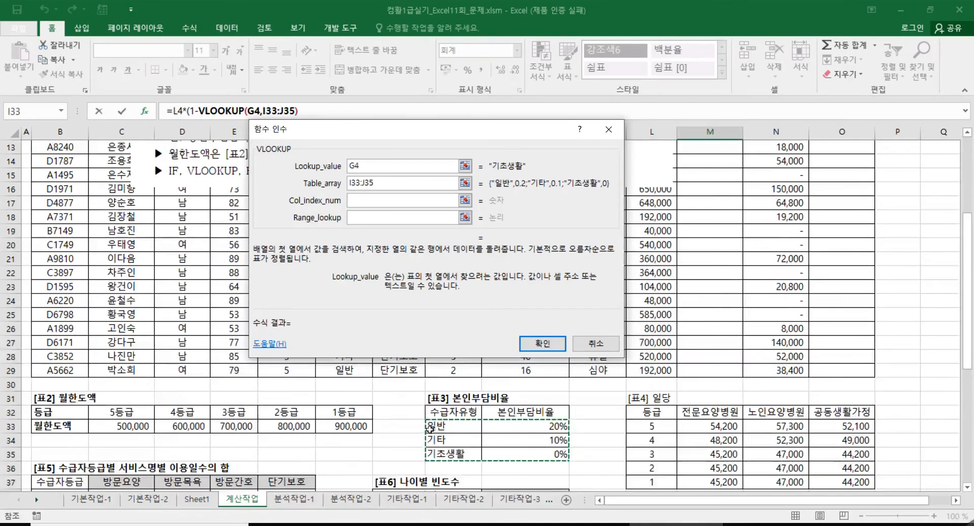
{"action": "key", "text": "F4"}
Set the VLOOKUP's Col_index_num to 2 and its Range_lookup to 0
{"action": "scroll", "coordinate": [375, 393], "scroll_direction": "down", "scroll_amount": 4}
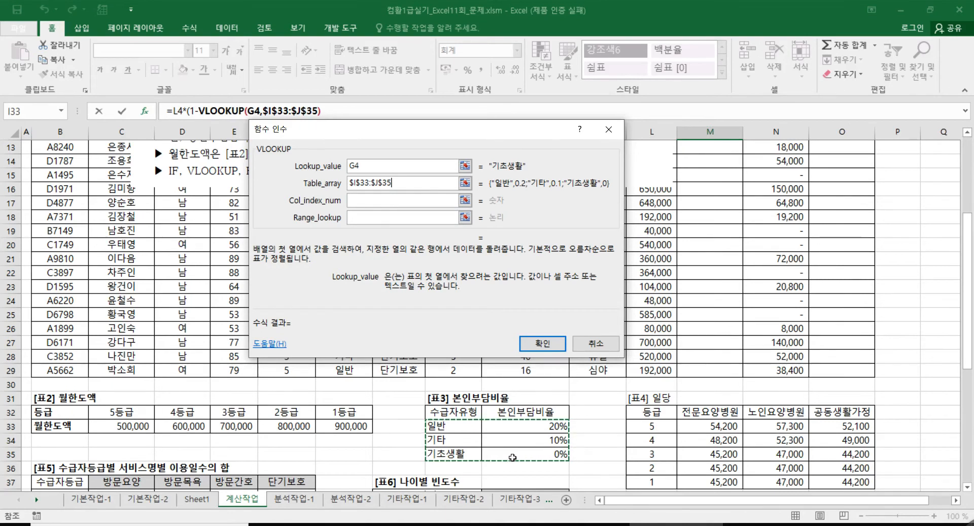
{"action": "left_click", "coordinate": [384, 199]}
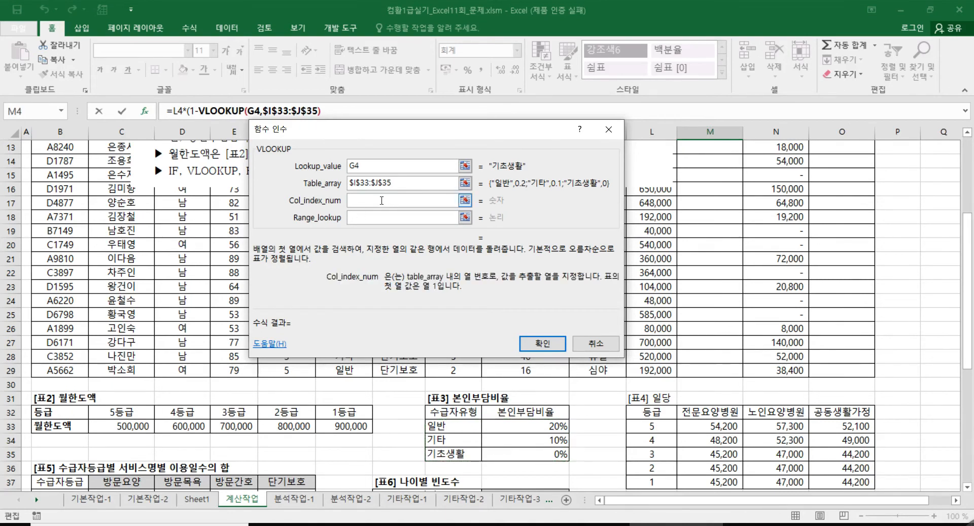
{"action": "type", "text": "2"}
{"action": "left_click", "coordinate": [365, 217]}
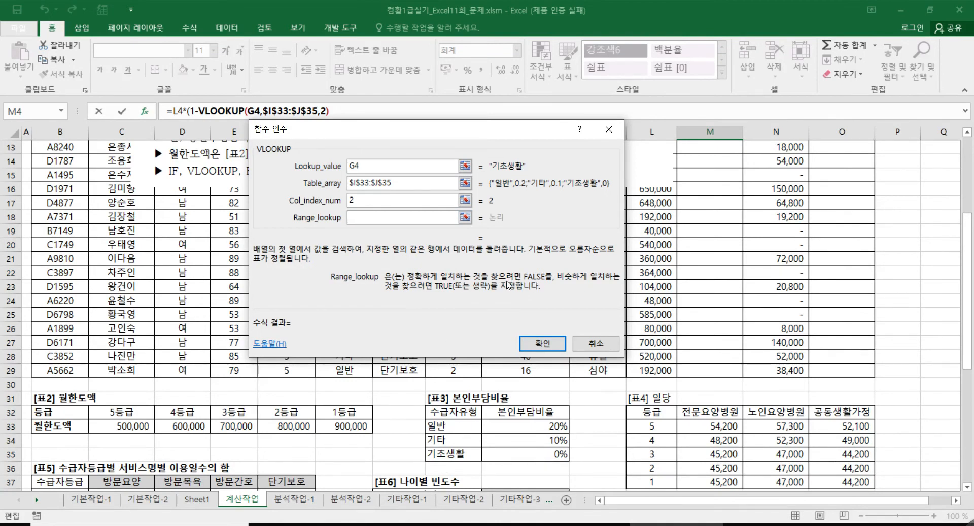
{"action": "type", "text": "0"}
Add the missing closing parenthesis and enter =L4*(1-VLOOKUP(G4,$I$33:$J$35,2,0)) in M4
{"action": "left_click_drag", "start_coordinate": [331, 138], "coordinate": [319, 190]}
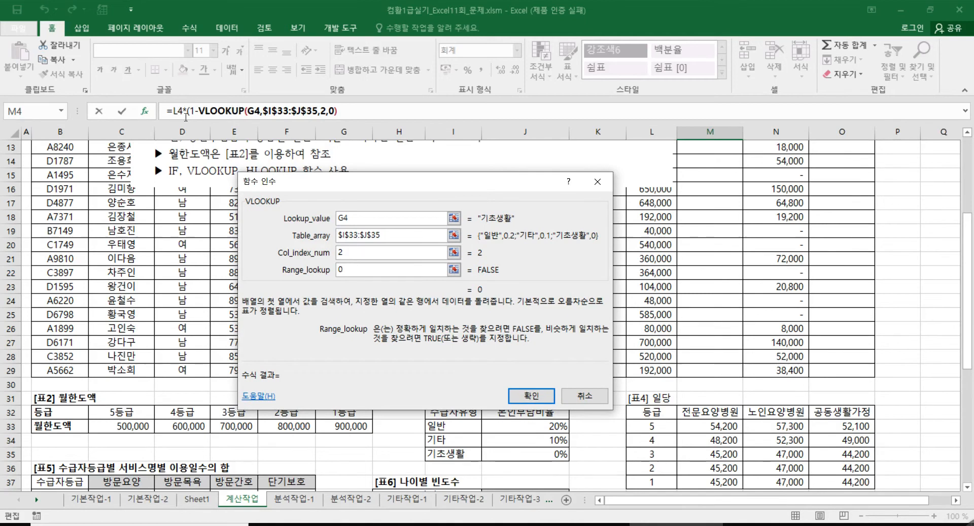
{"action": "left_click", "coordinate": [356, 109]}
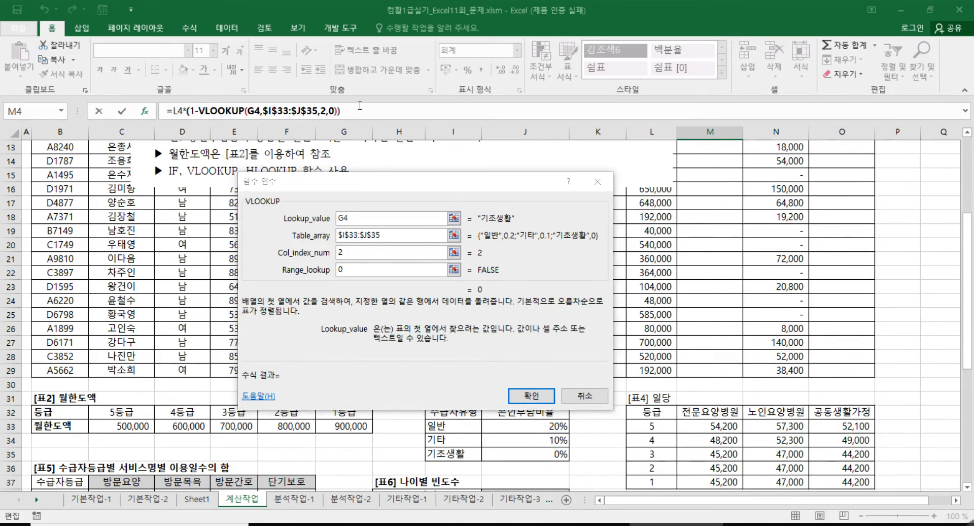
{"action": "left_click", "coordinate": [366, 106]}
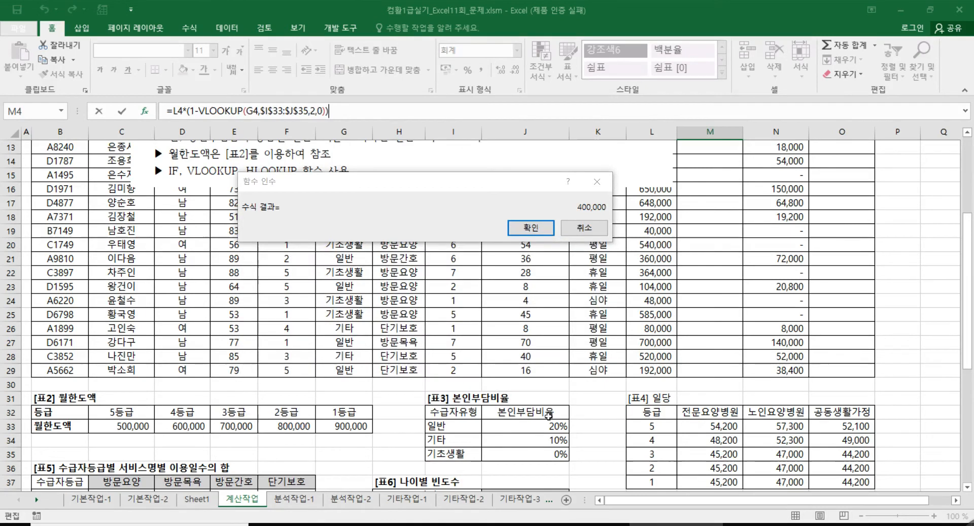
{"action": "left_click", "coordinate": [539, 224]}
{"action": "scroll", "coordinate": [658, 307], "scroll_direction": "up", "scroll_amount": 1}
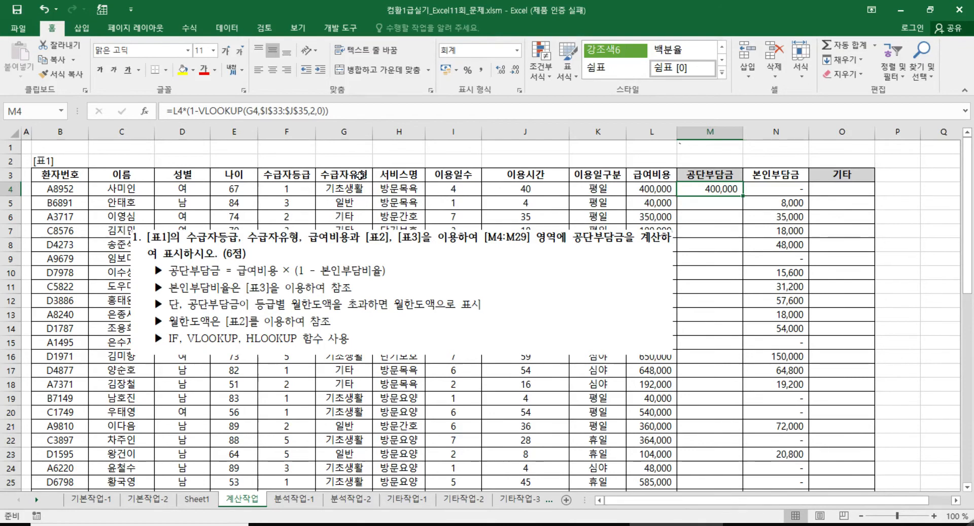
{"action": "scroll", "coordinate": [512, 424], "scroll_direction": "down", "scroll_amount": 4}
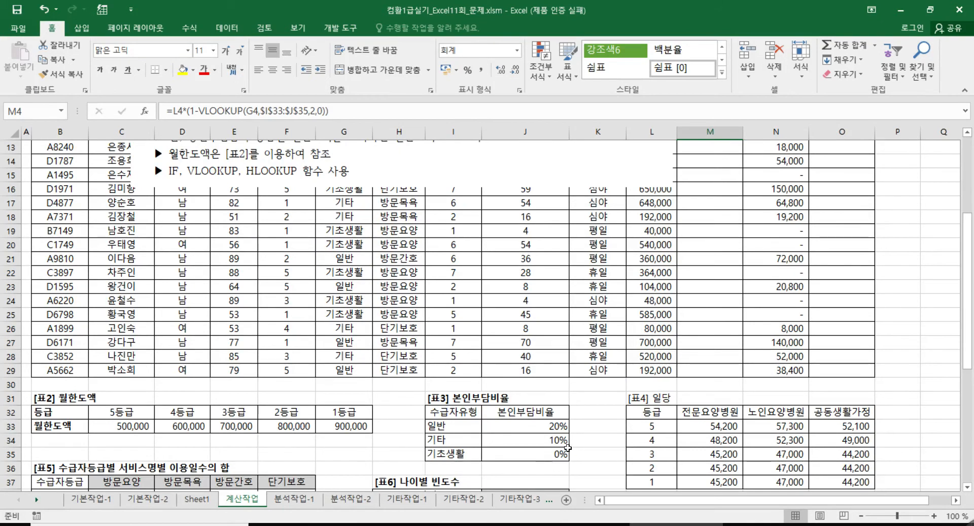
{"action": "scroll", "coordinate": [556, 459], "scroll_direction": "up", "scroll_amount": 4}
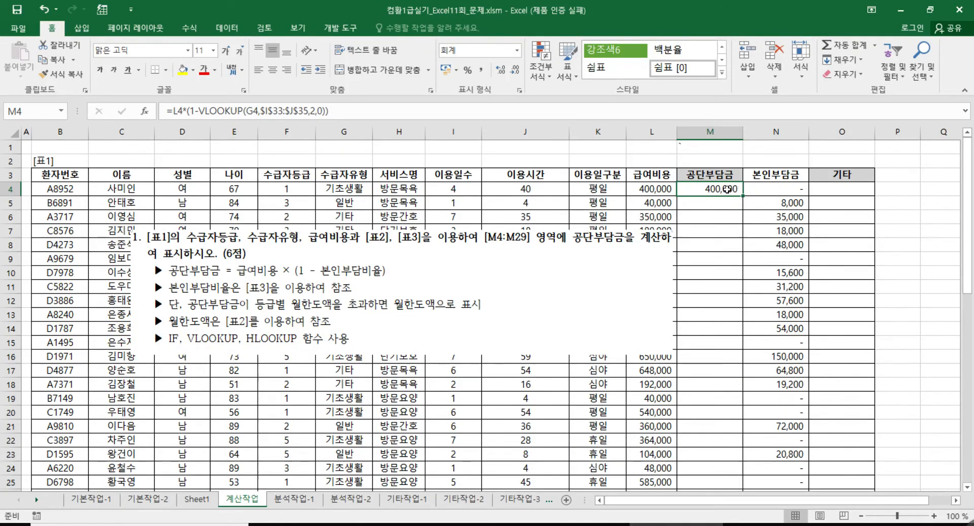
{"action": "left_click_drag", "start_coordinate": [171, 111], "coordinate": [328, 110]}
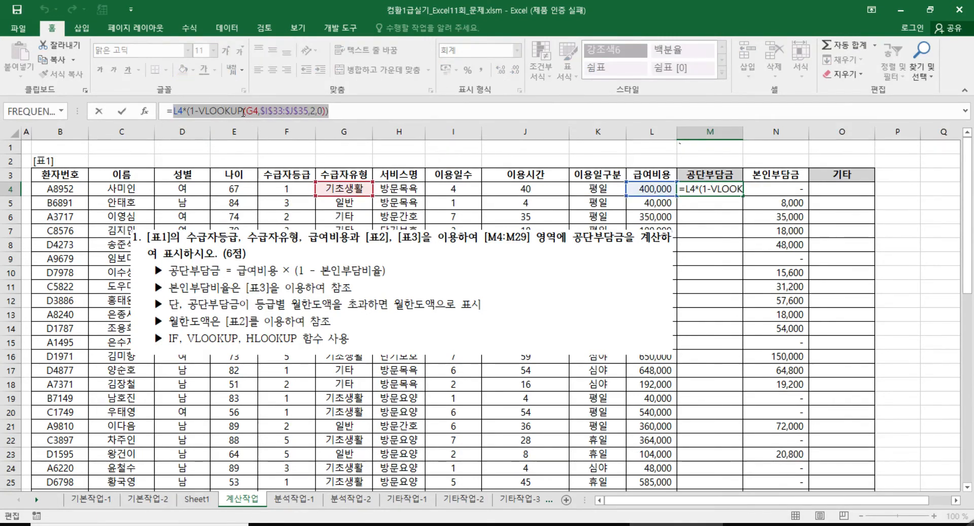
{"action": "right_click", "coordinate": [269, 111]}
{"action": "left_click", "coordinate": [308, 119]}
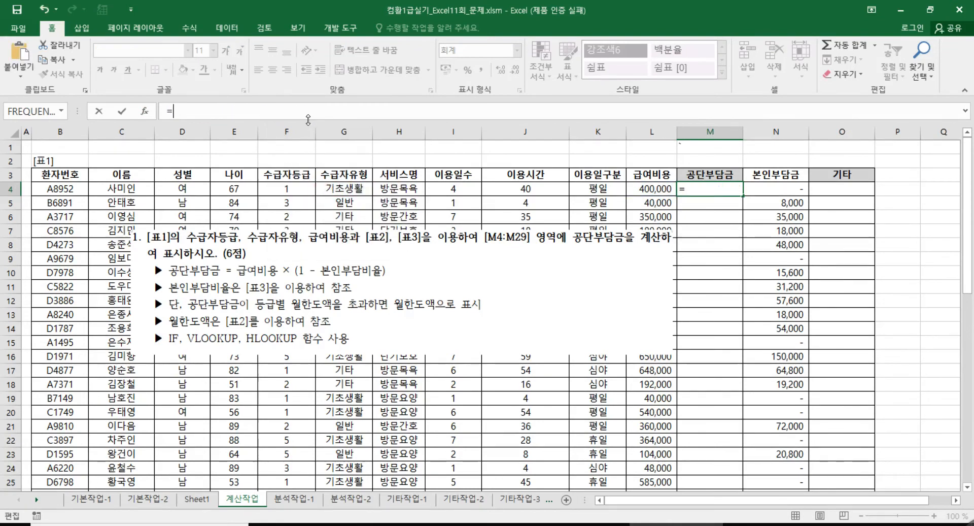
{"action": "type", "text": "if"}
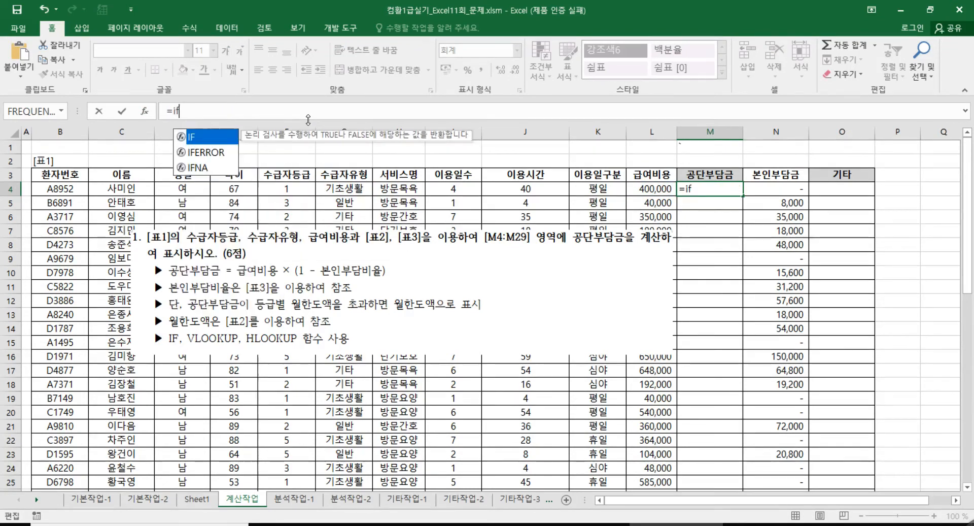
{"action": "double_click", "coordinate": [192, 137]}
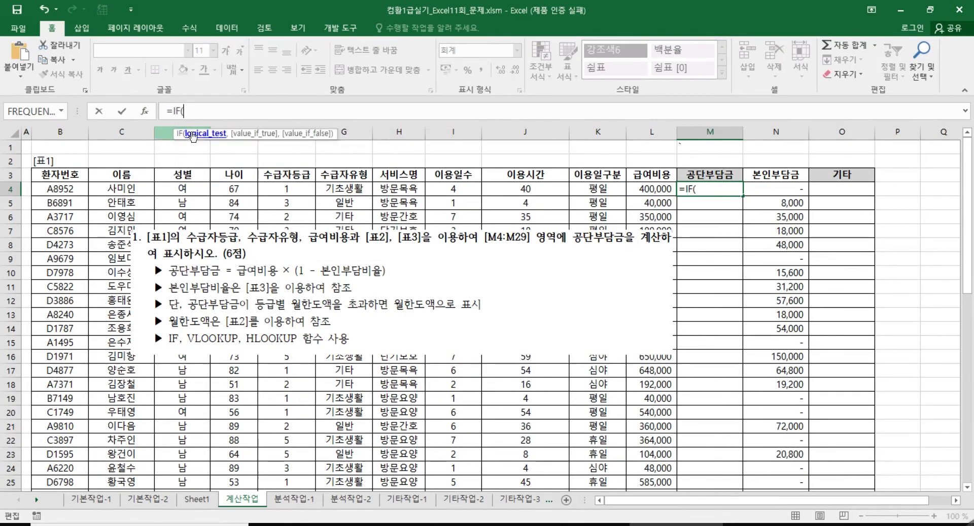
{"action": "left_click", "coordinate": [150, 115]}
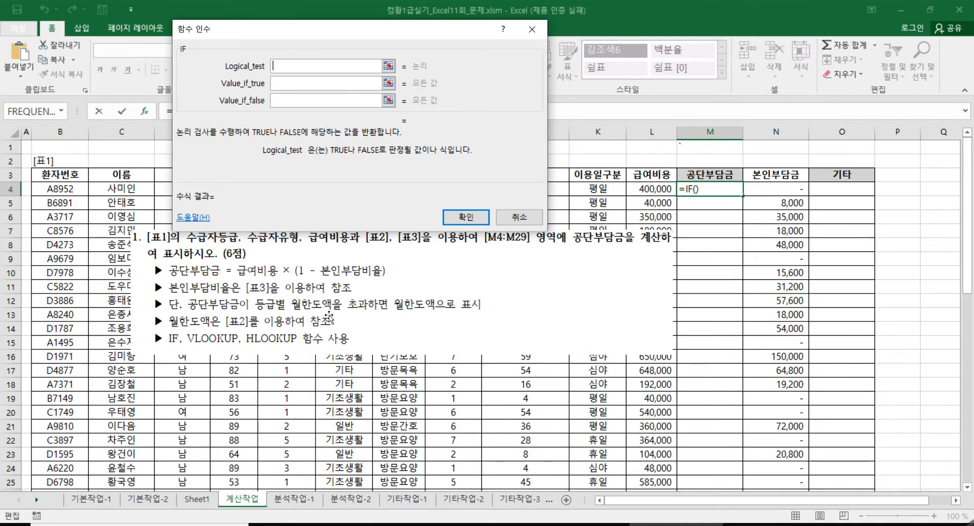
{"action": "right_click", "coordinate": [283, 66]}
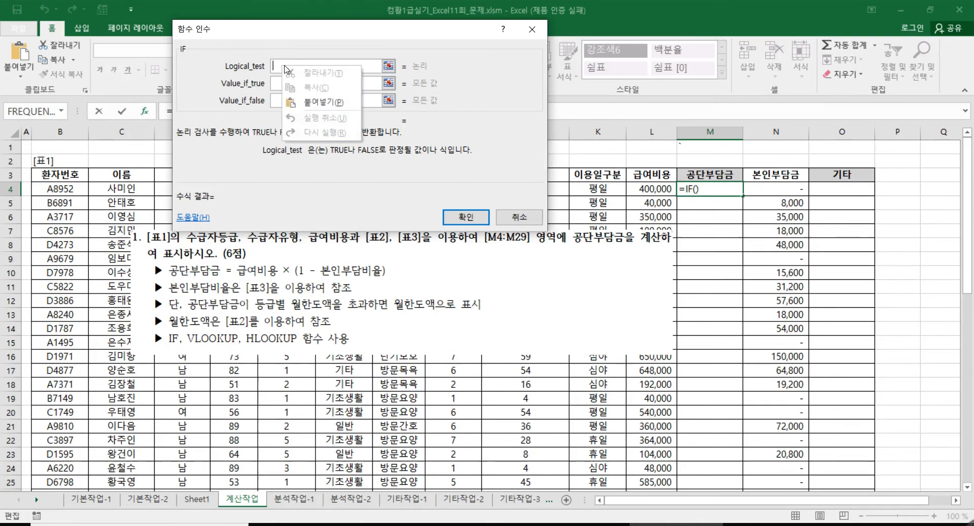
{"action": "left_click", "coordinate": [322, 104]}
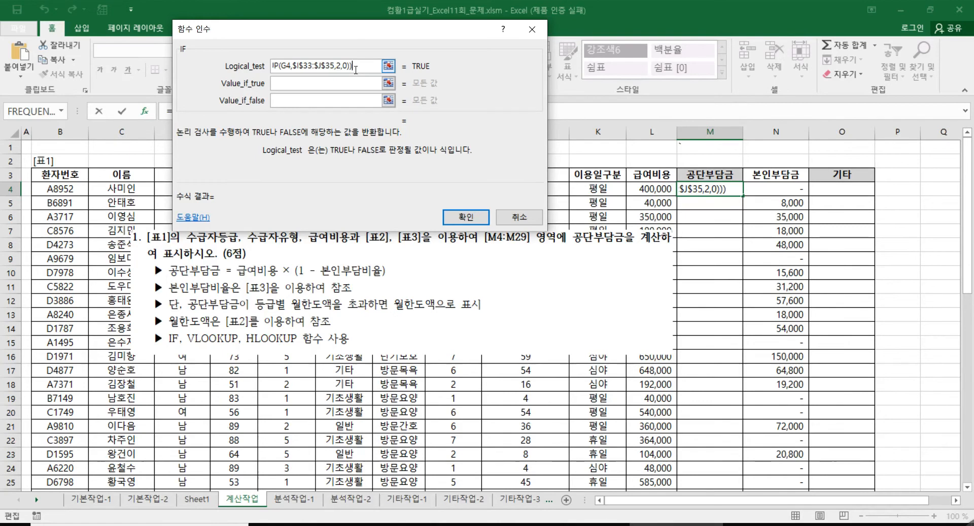
{"action": "type", "text": ">"}
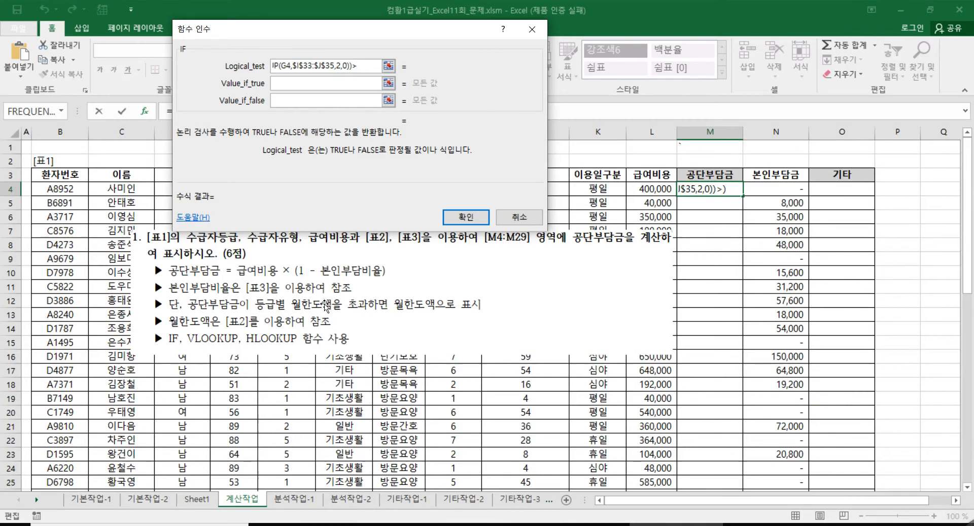
{"action": "left_click_drag", "start_coordinate": [315, 180], "coordinate": [485, 375]}
{"action": "scroll", "coordinate": [132, 329], "scroll_direction": "down", "scroll_amount": 3}
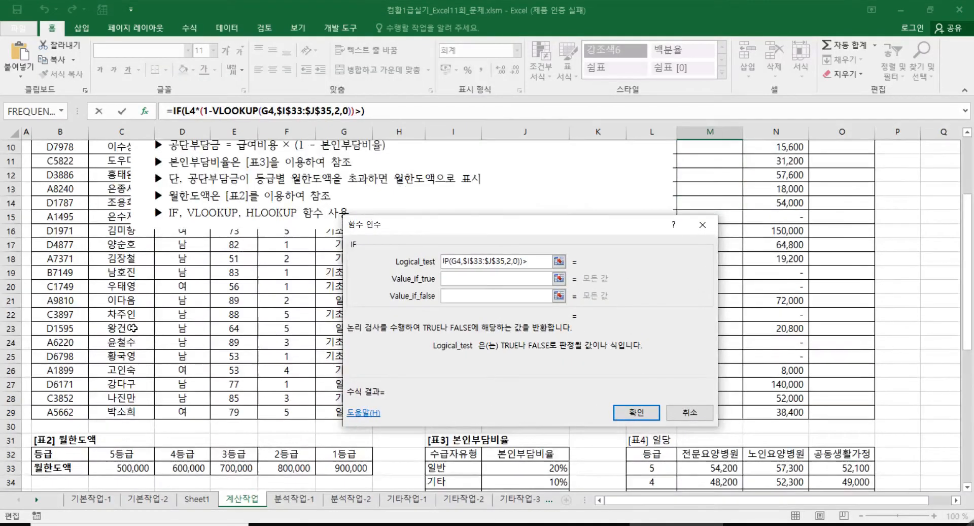
{"action": "scroll", "coordinate": [133, 328], "scroll_direction": "down", "scroll_amount": 1}
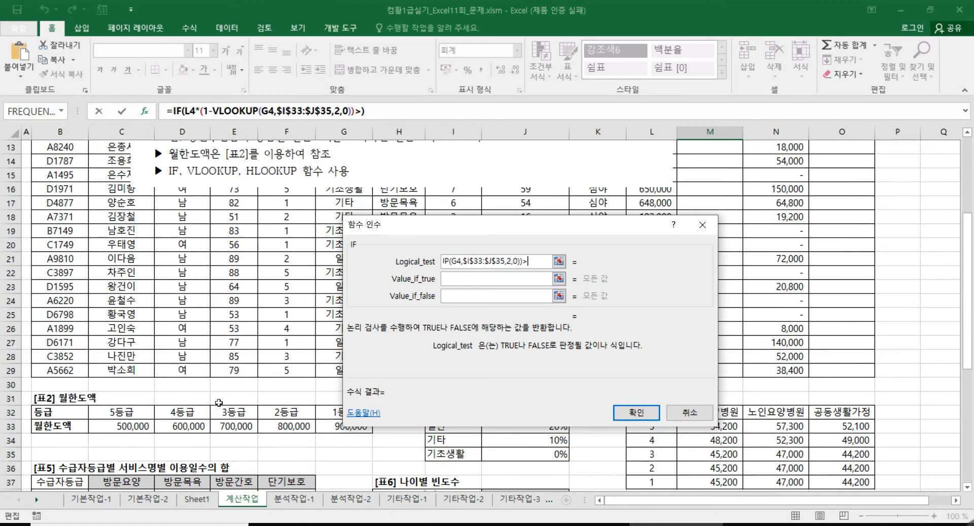
{"action": "left_click", "coordinate": [690, 412]}
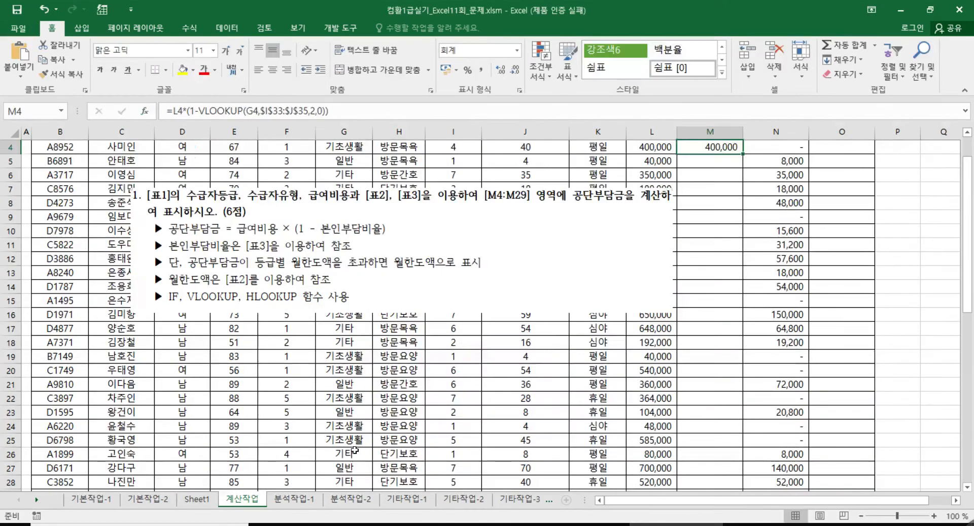
Examine the underlying values of the 등급 header cells C32 to G32 in the [표2] 월한도액 table
{"action": "scroll", "coordinate": [234, 386], "scroll_direction": "down", "scroll_amount": 3}
{"action": "left_click", "coordinate": [136, 408]}
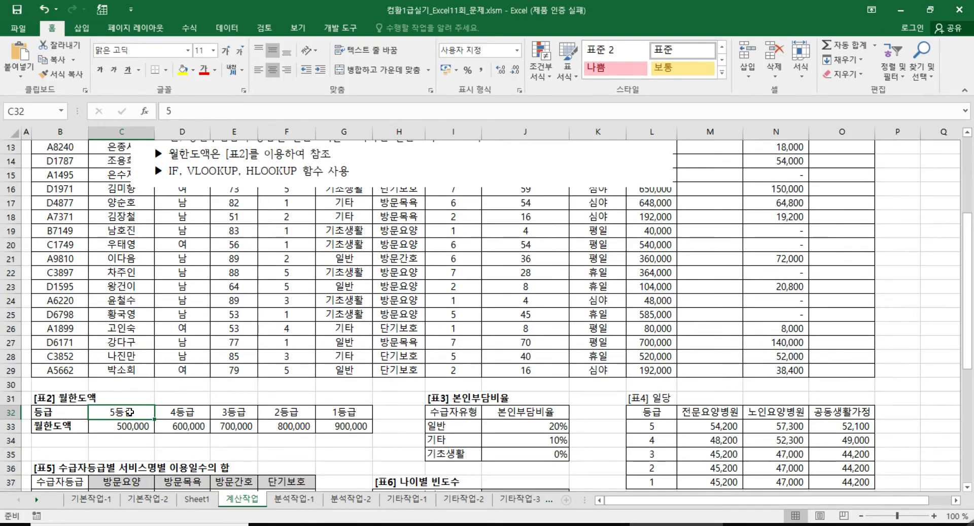
{"action": "left_click", "coordinate": [186, 413]}
{"action": "left_click", "coordinate": [233, 412]}
{"action": "left_click", "coordinate": [263, 417]}
{"action": "left_click", "coordinate": [351, 416]}
{"action": "left_click", "coordinate": [118, 414]}
{"action": "scroll", "coordinate": [119, 438], "scroll_direction": "up", "scroll_amount": 4}
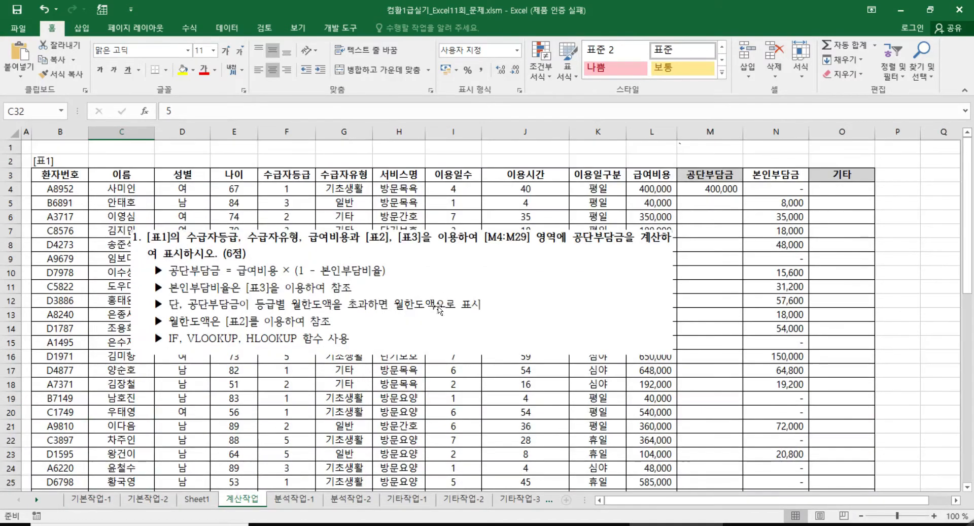
Cut the expression L4*(1-VLOOKUP(G4,$I$33:$J$35,2,0)) out of M4's formula, leaving only the equals sign
{"action": "left_click", "coordinate": [719, 188]}
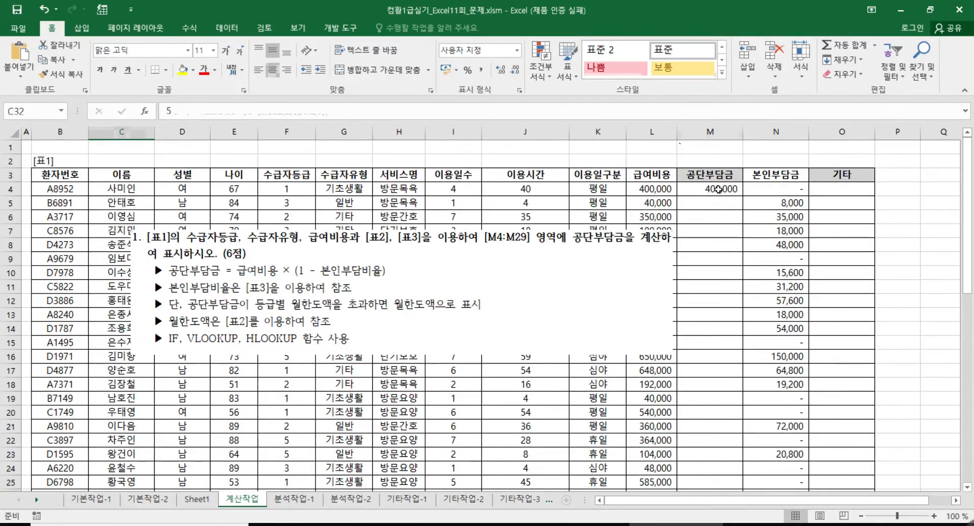
{"action": "left_click", "coordinate": [170, 111]}
{"action": "left_click_drag", "start_coordinate": [170, 111], "coordinate": [328, 111]}
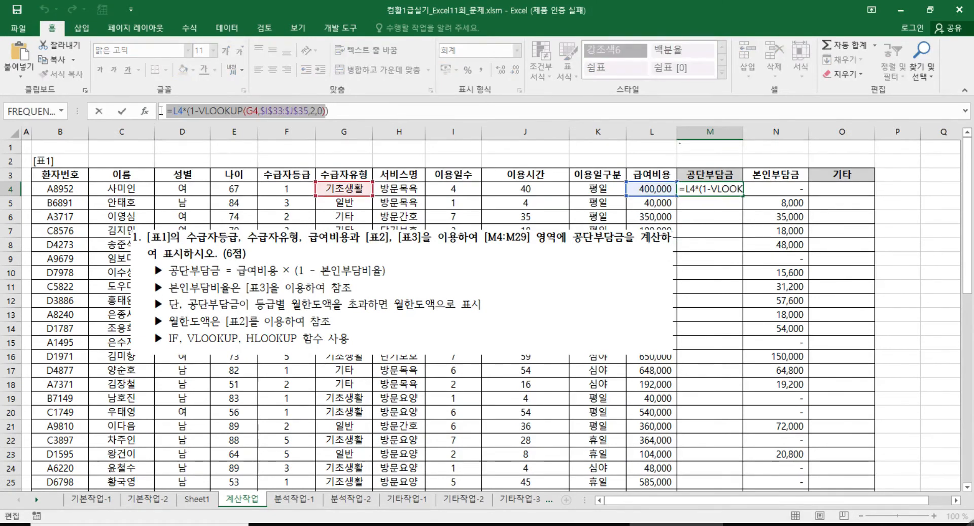
{"action": "left_click_drag", "start_coordinate": [171, 111], "coordinate": [328, 111]}
{"action": "right_click", "coordinate": [260, 112]}
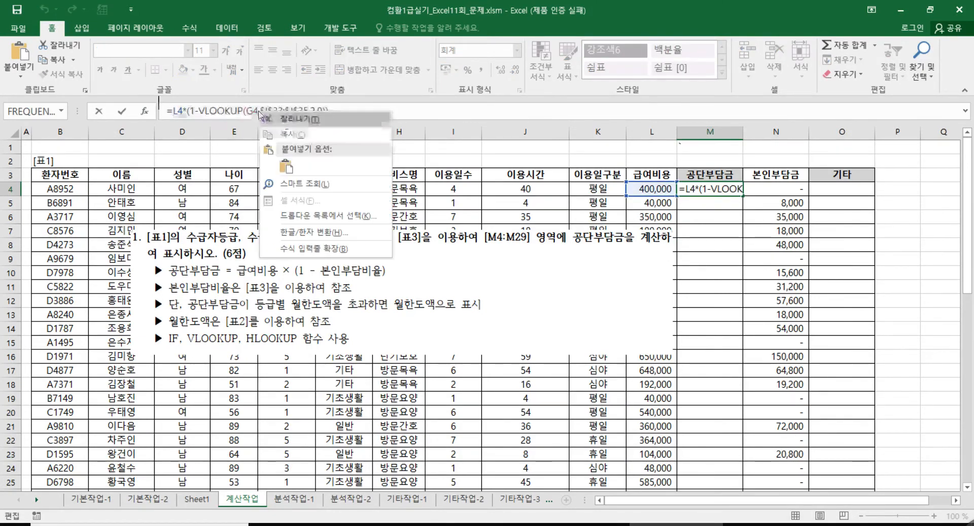
{"action": "left_click", "coordinate": [300, 121]}
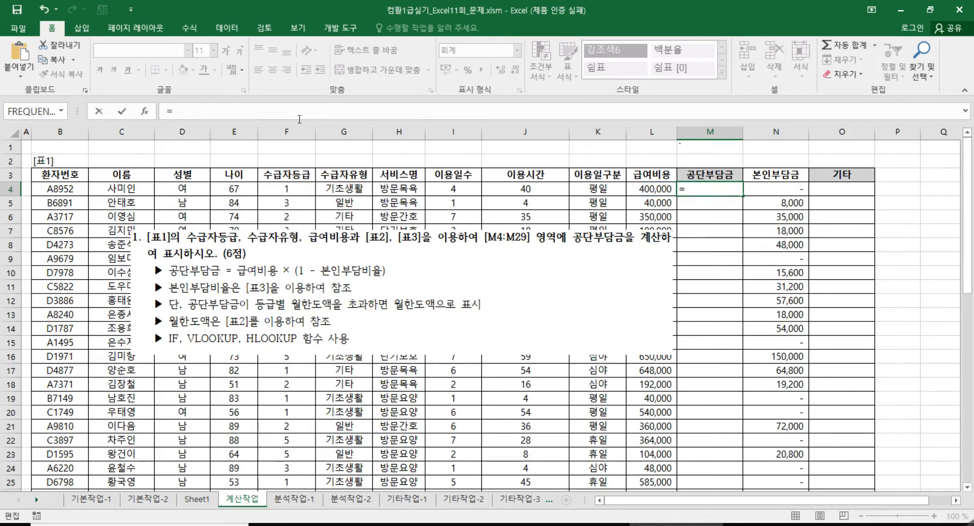
Start an IF function in M4 and paste the cut expression into its Logical_test, followed by a > operator
{"action": "type", "text": "if"}
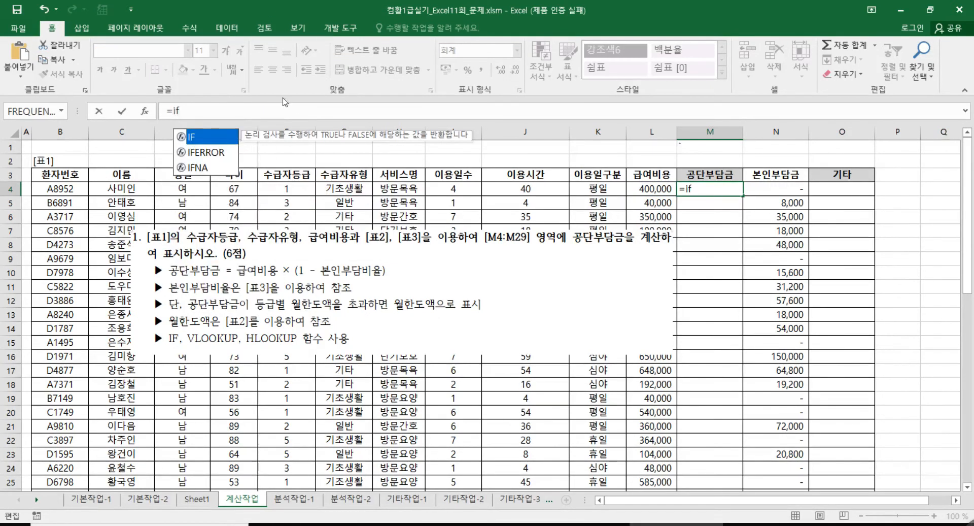
{"action": "double_click", "coordinate": [191, 133]}
{"action": "left_click", "coordinate": [146, 112]}
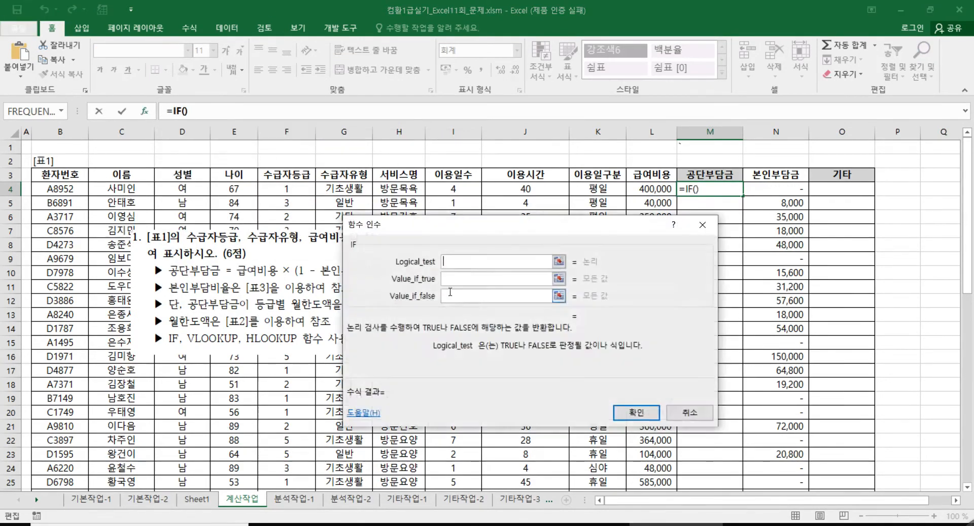
{"action": "right_click", "coordinate": [448, 262]}
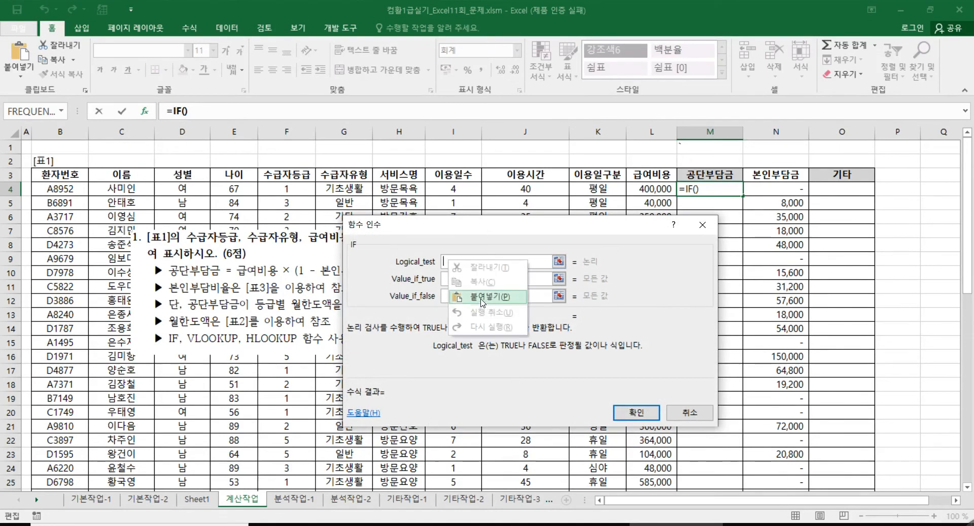
{"action": "left_click", "coordinate": [460, 295]}
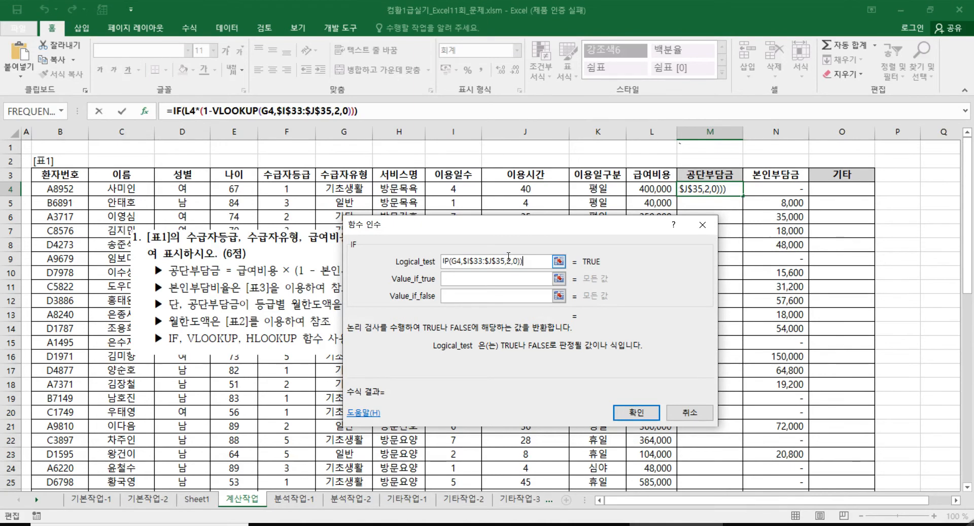
{"action": "type", "text": ">"}
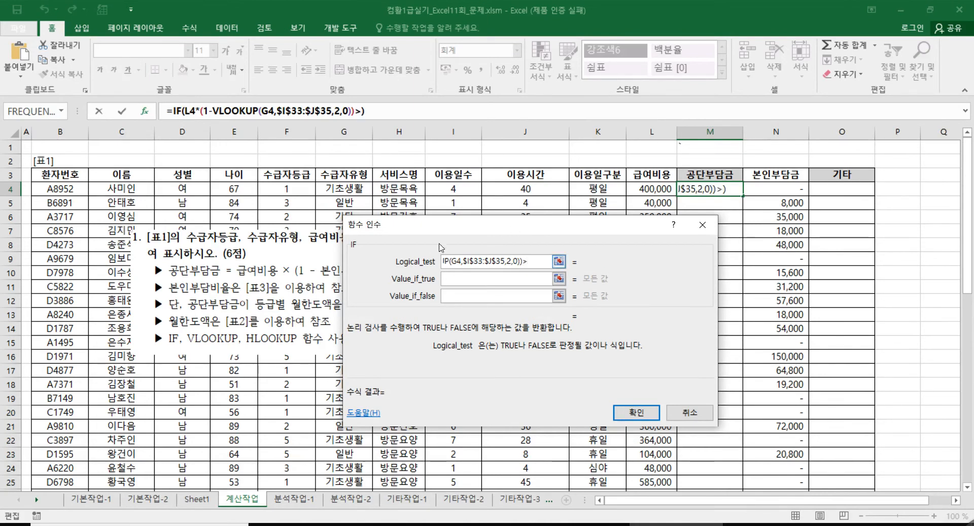
Nest an HLOOKUP function after the > in the Logical_test and set its Lookup_value to F4
{"action": "left_click_drag", "start_coordinate": [437, 232], "coordinate": [559, 228]}
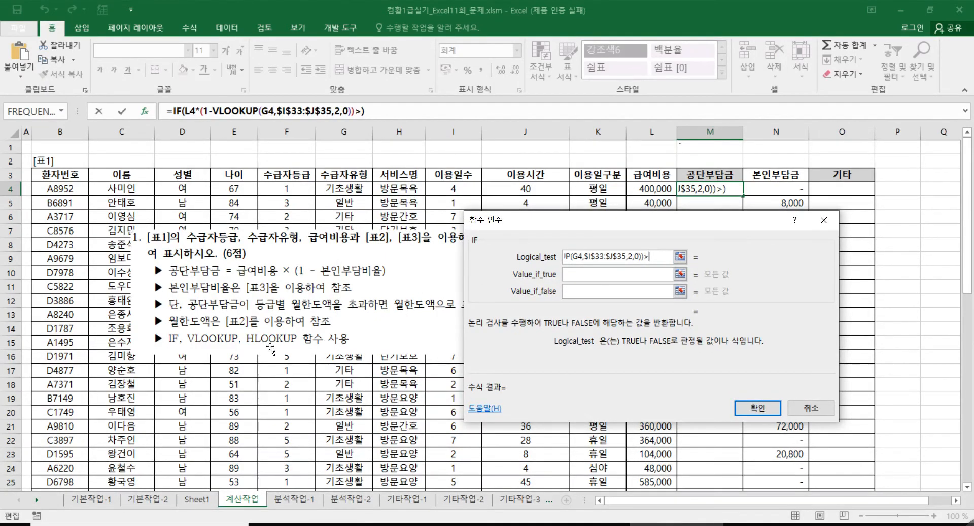
{"action": "left_click", "coordinate": [62, 111]}
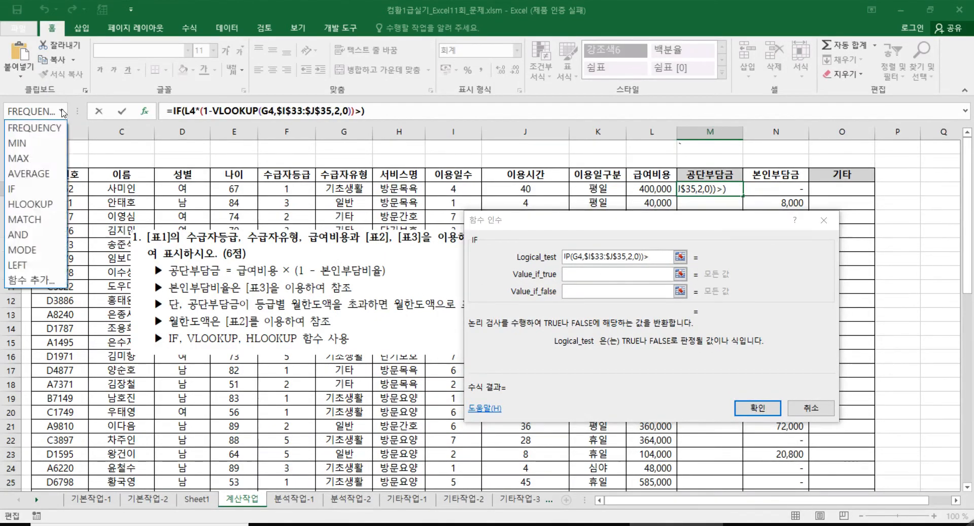
{"action": "left_click", "coordinate": [46, 204]}
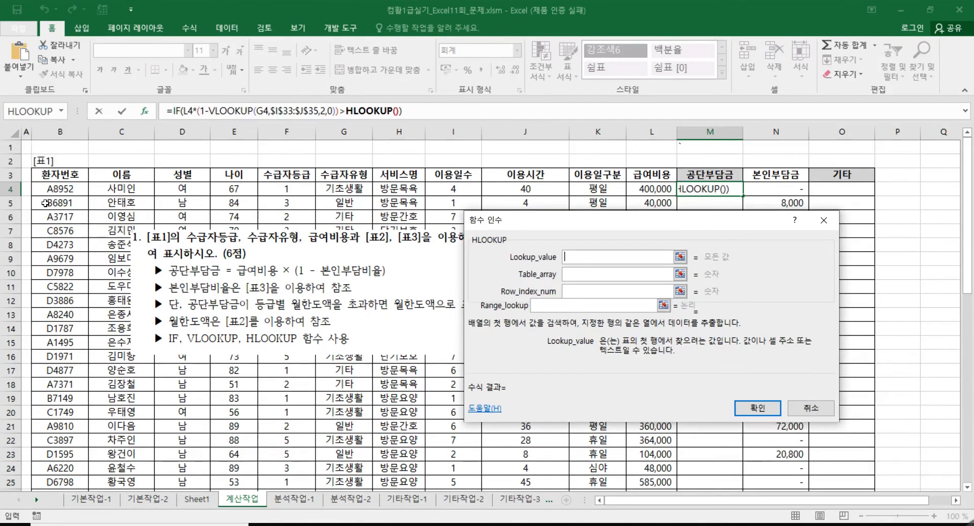
{"action": "left_click", "coordinate": [277, 189]}
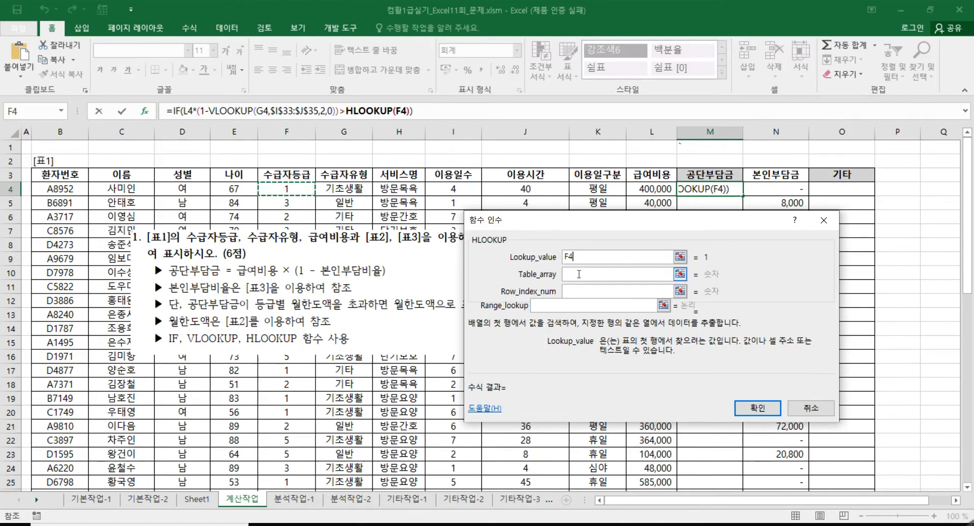
Set the HLOOKUP's Table_array to the absolute [표2] 월한도액 range $C$32:$G$33
{"action": "key", "text": "Tab"}
{"action": "scroll", "coordinate": [105, 412], "scroll_direction": "down", "scroll_amount": 3}
{"action": "left_click_drag", "start_coordinate": [131, 455], "coordinate": [329, 467]}
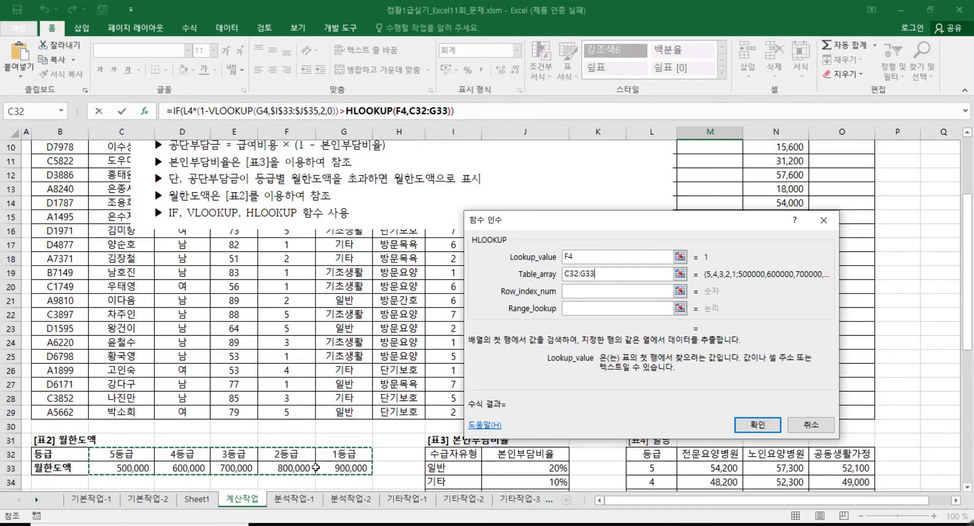
{"action": "key", "text": "F4"}
Set the HLOOKUP's Row_index_num to 2 and Range_lookup to 0, and return to the outer IF's arguments
{"action": "scroll", "coordinate": [153, 437], "scroll_direction": "down", "scroll_amount": 4}
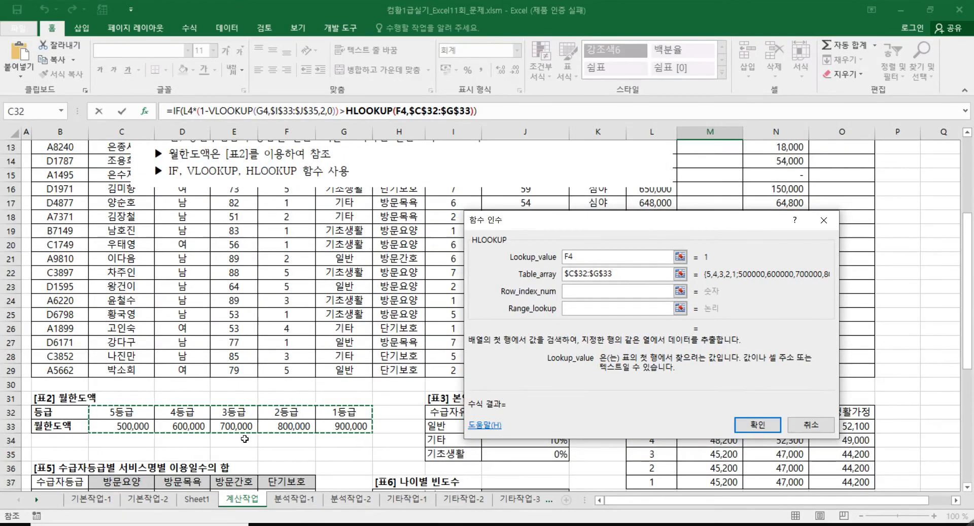
{"action": "left_click", "coordinate": [593, 290]}
{"action": "type", "text": "2"}
{"action": "key", "text": "Tab"}
{"action": "left_click", "coordinate": [577, 308]}
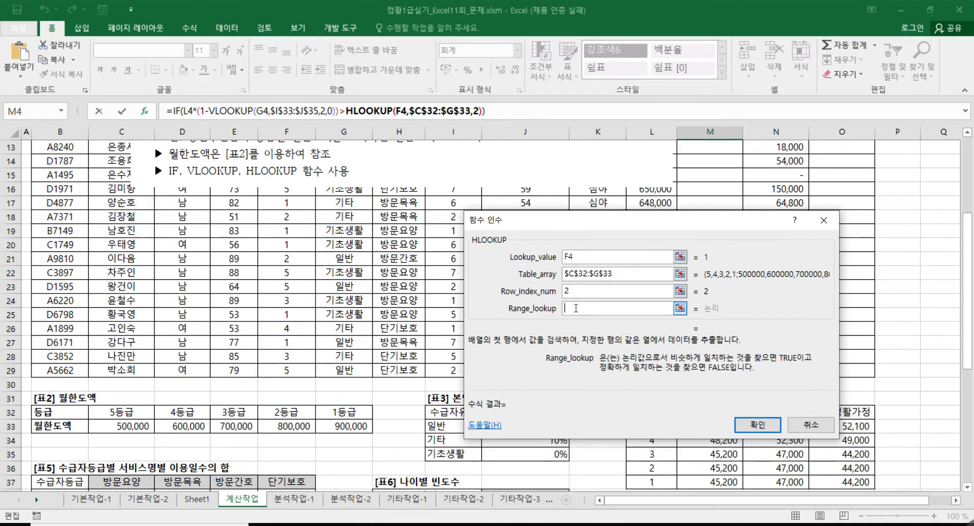
{"action": "type", "text": "0"}
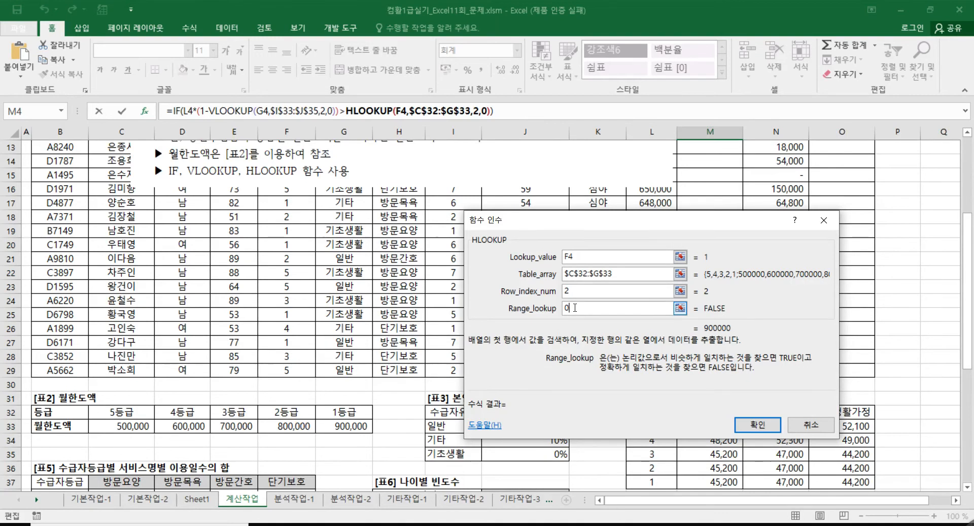
{"action": "left_click", "coordinate": [176, 112]}
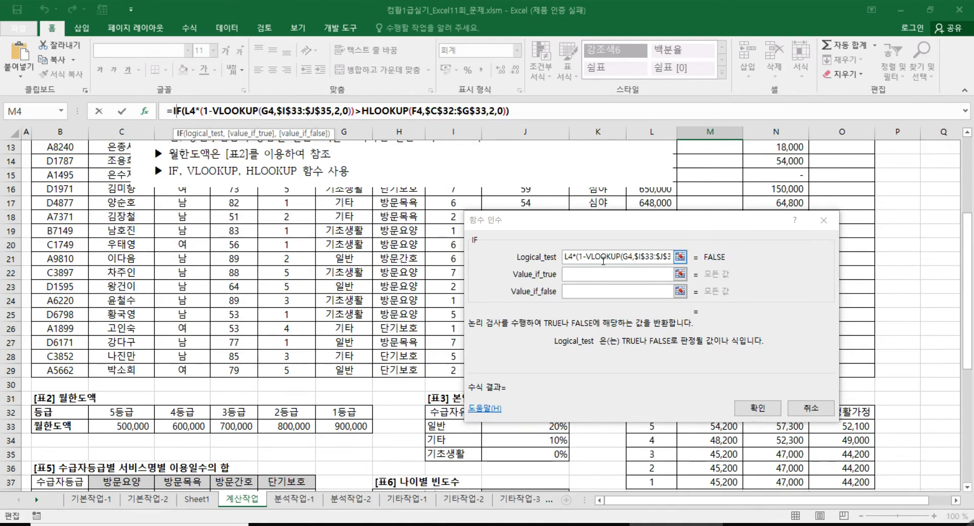
Examine the full Logical_test, comparing the calculated 공단부담금 expression with the HLOOKUP monthly limit
{"action": "scroll", "coordinate": [285, 251], "scroll_direction": "up", "scroll_amount": 1}
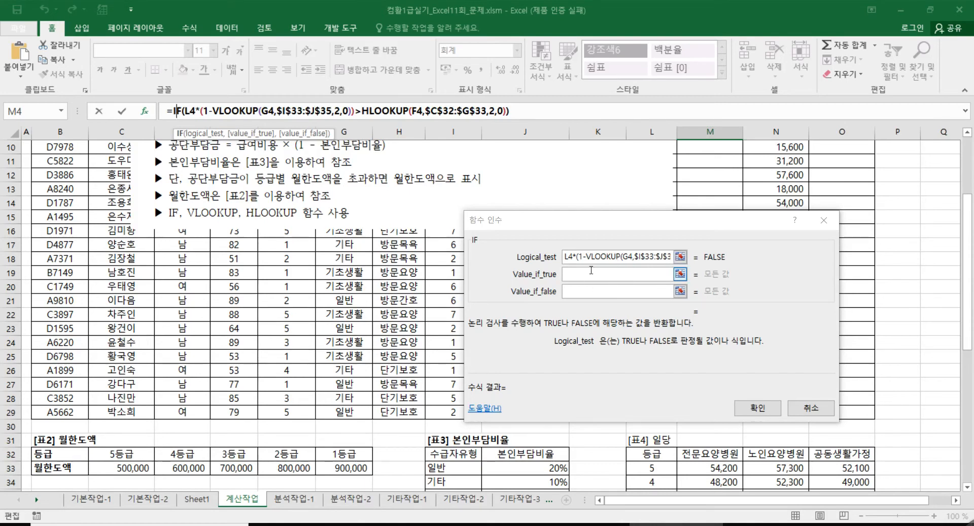
{"action": "left_click_drag", "start_coordinate": [585, 256], "coordinate": [694, 263]}
{"action": "left_click_drag", "start_coordinate": [582, 259], "coordinate": [487, 258]}
{"action": "left_click_drag", "start_coordinate": [556, 259], "coordinate": [670, 257]}
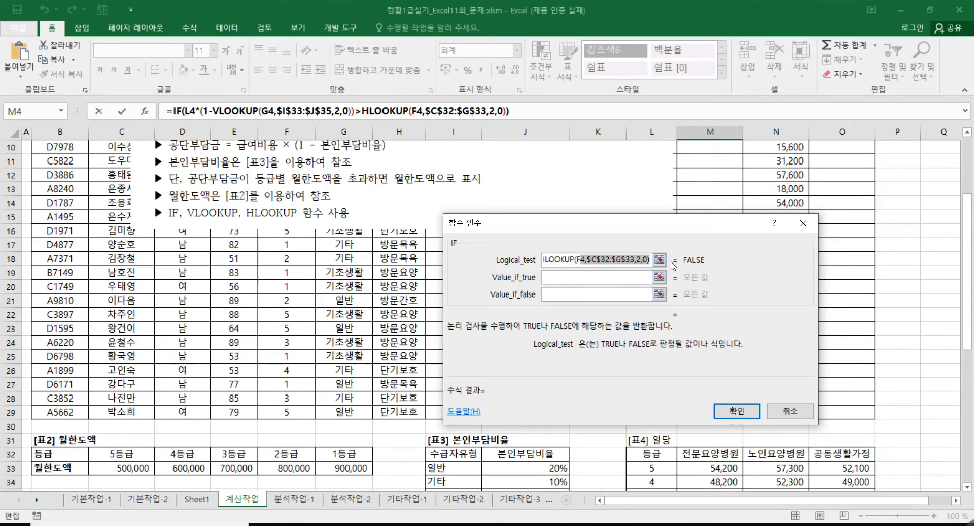
{"action": "left_click", "coordinate": [614, 260]}
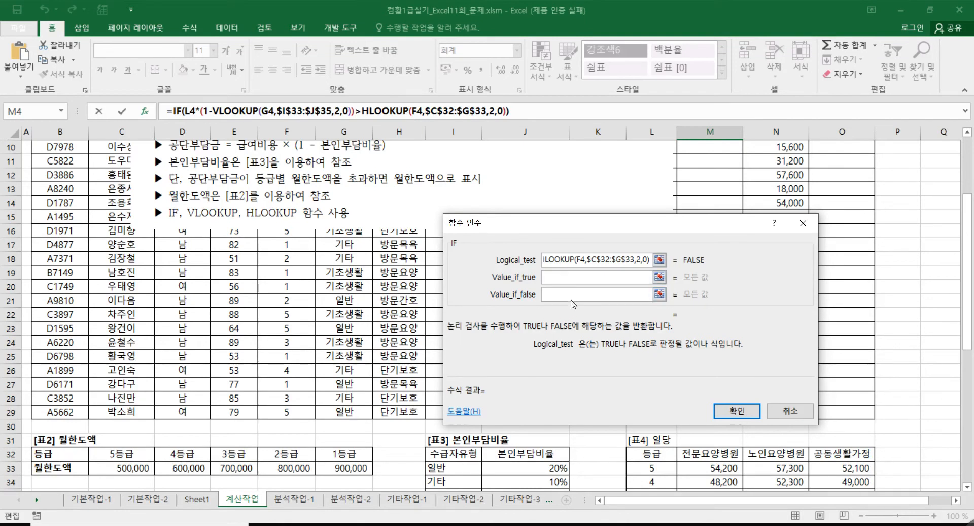
{"action": "left_click_drag", "start_coordinate": [533, 236], "coordinate": [404, 218]}
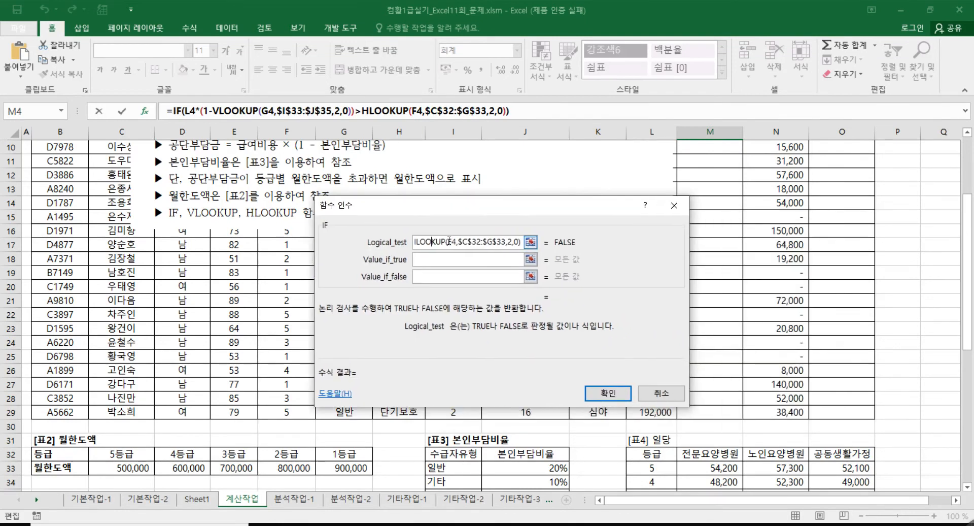
{"action": "left_click_drag", "start_coordinate": [477, 241], "coordinate": [548, 248]}
{"action": "left_click_drag", "start_coordinate": [380, 248], "coordinate": [393, 244]}
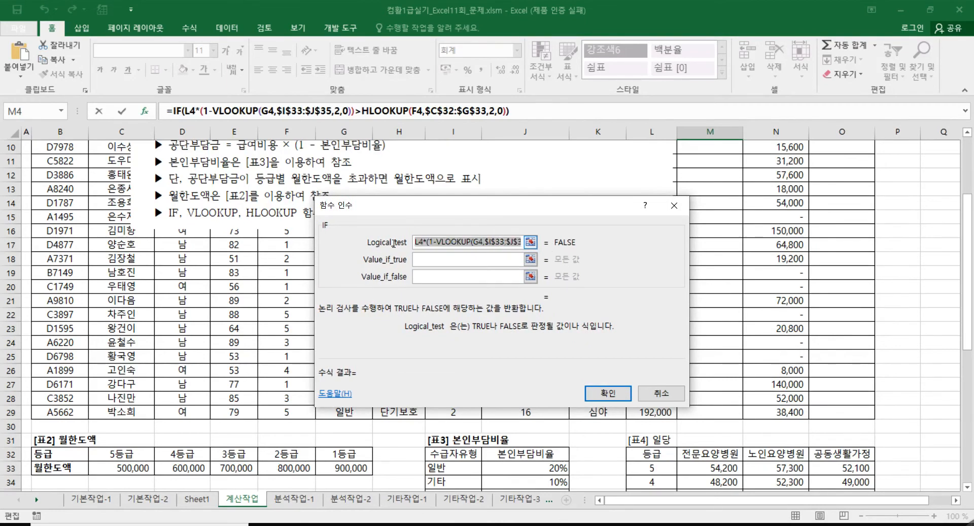
{"action": "left_click", "coordinate": [431, 244]}
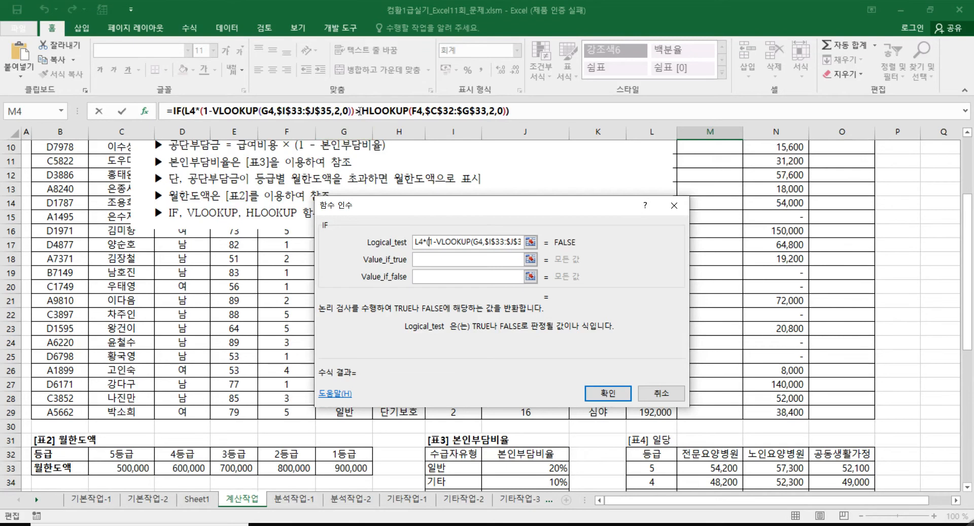
Copy HLOOKUP(F4,$C$32:$G$33,2,0) from M4's formula into the IF's Value_if_true argument
{"action": "left_click_drag", "start_coordinate": [362, 112], "coordinate": [506, 111]}
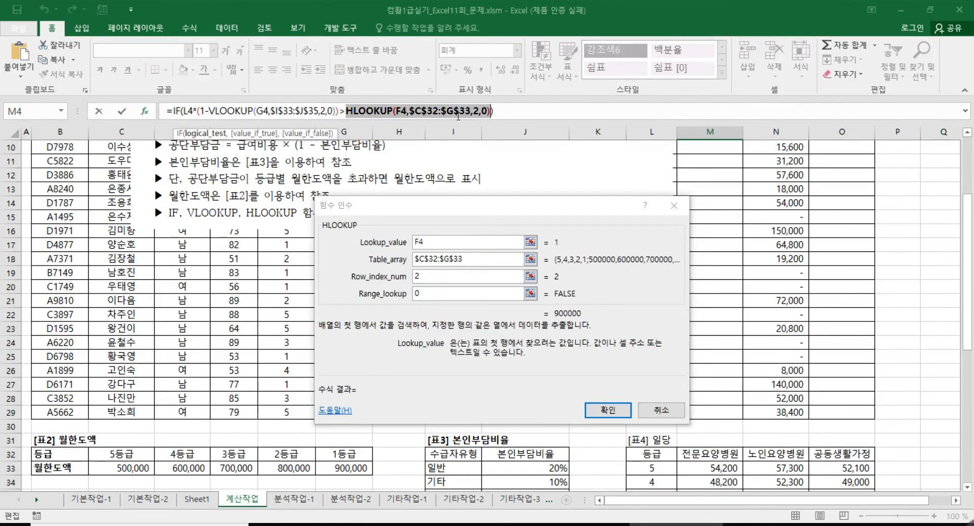
{"action": "right_click", "coordinate": [425, 111]}
{"action": "left_click", "coordinate": [456, 135]}
{"action": "left_click", "coordinate": [174, 110]}
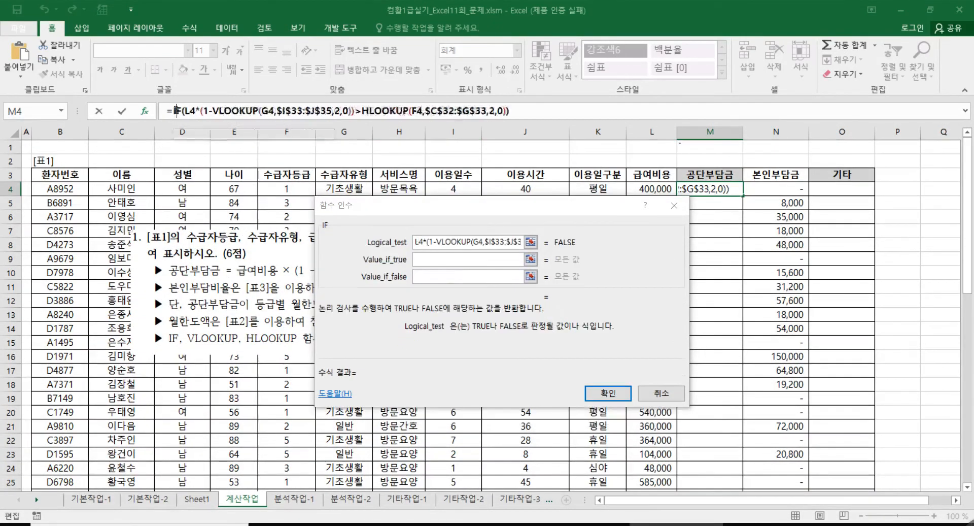
{"action": "left_click", "coordinate": [444, 260]}
{"action": "right_click", "coordinate": [444, 261]}
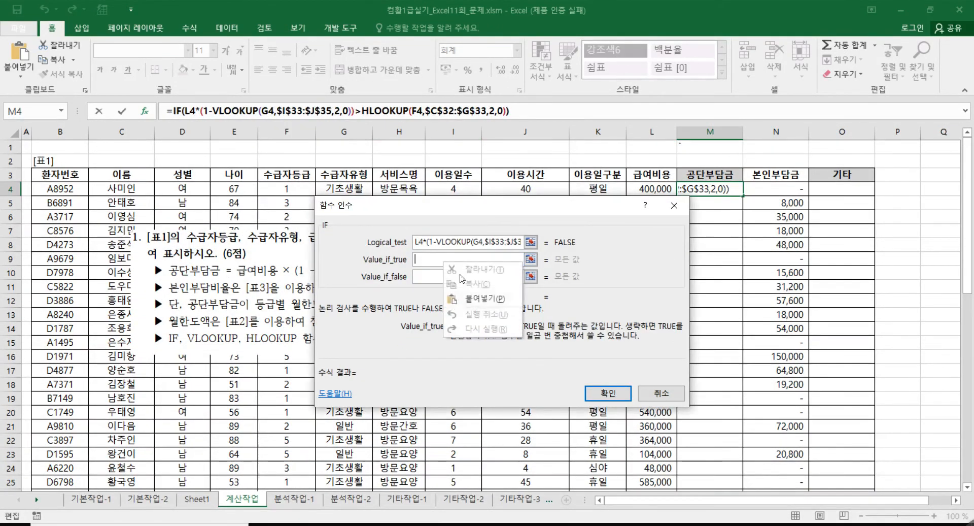
{"action": "left_click", "coordinate": [478, 303]}
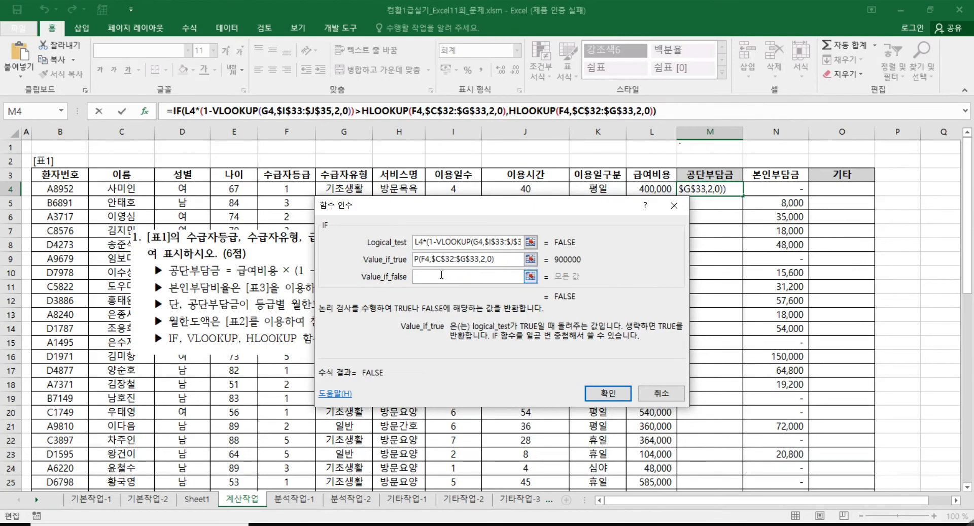
Copy L4*(1-VLOOKUP(G4,$I$33:$J$35,2,0)) from M4's formula into the IF's Value_if_false argument
{"action": "left_click", "coordinate": [443, 275]}
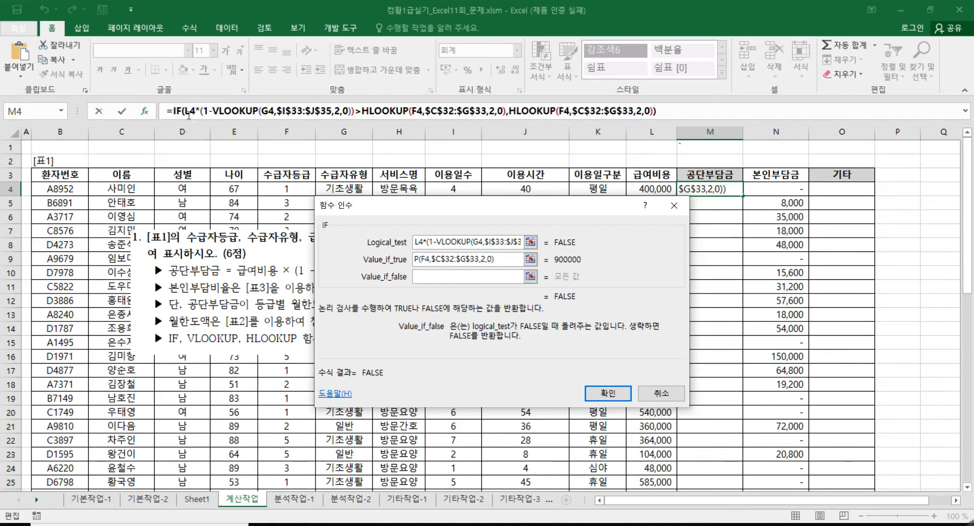
{"action": "left_click_drag", "start_coordinate": [185, 110], "coordinate": [349, 112]}
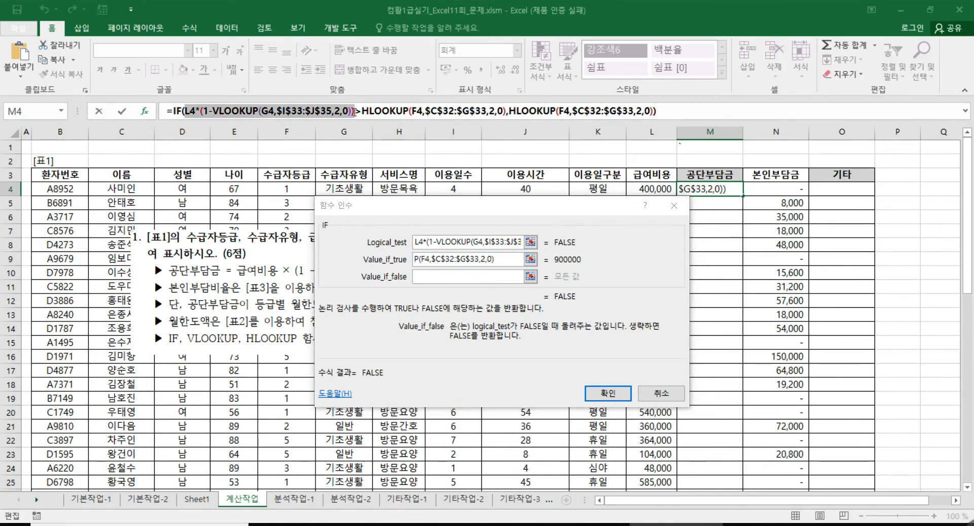
{"action": "right_click", "coordinate": [331, 108]}
{"action": "left_click", "coordinate": [370, 133]}
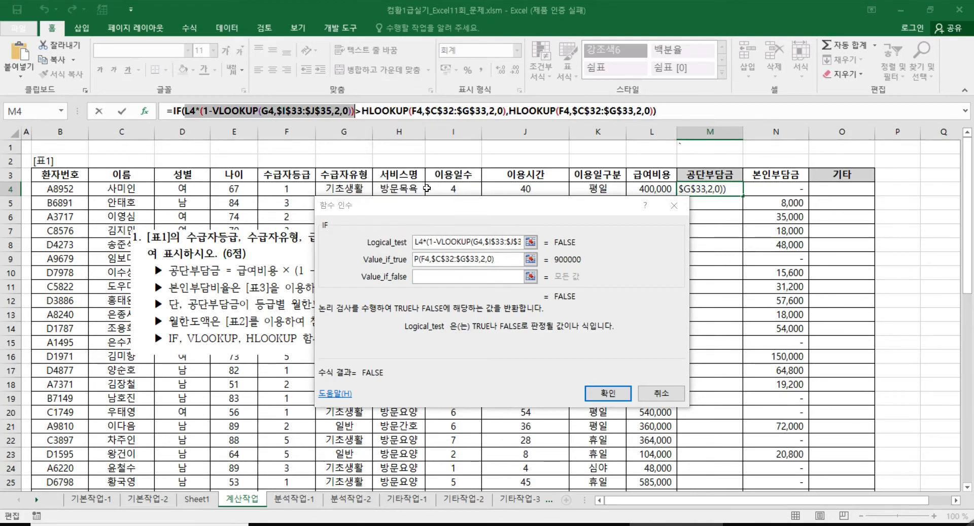
{"action": "left_click", "coordinate": [444, 276]}
{"action": "right_click", "coordinate": [443, 279]}
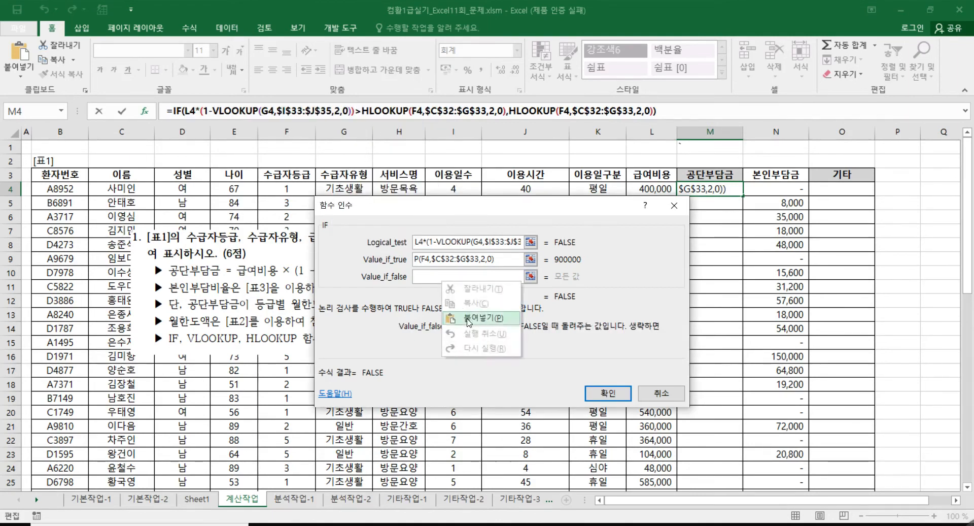
{"action": "left_click", "coordinate": [468, 318]}
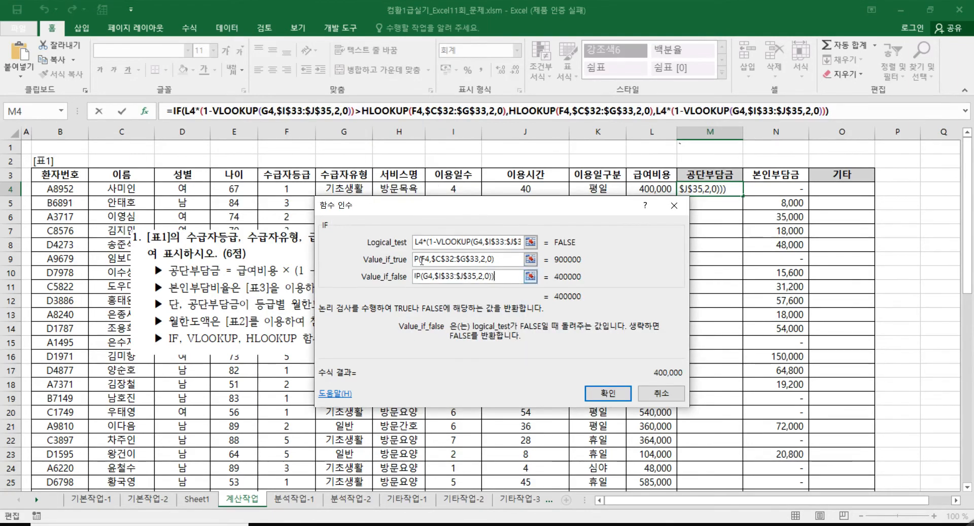
{"action": "left_click_drag", "start_coordinate": [439, 211], "coordinate": [544, 281]}
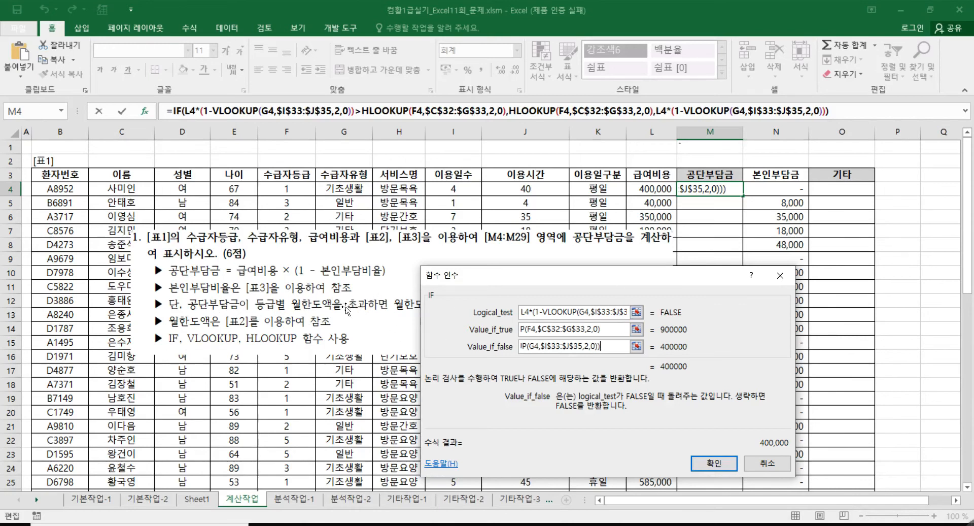
{"action": "left_click_drag", "start_coordinate": [466, 278], "coordinate": [499, 266]}
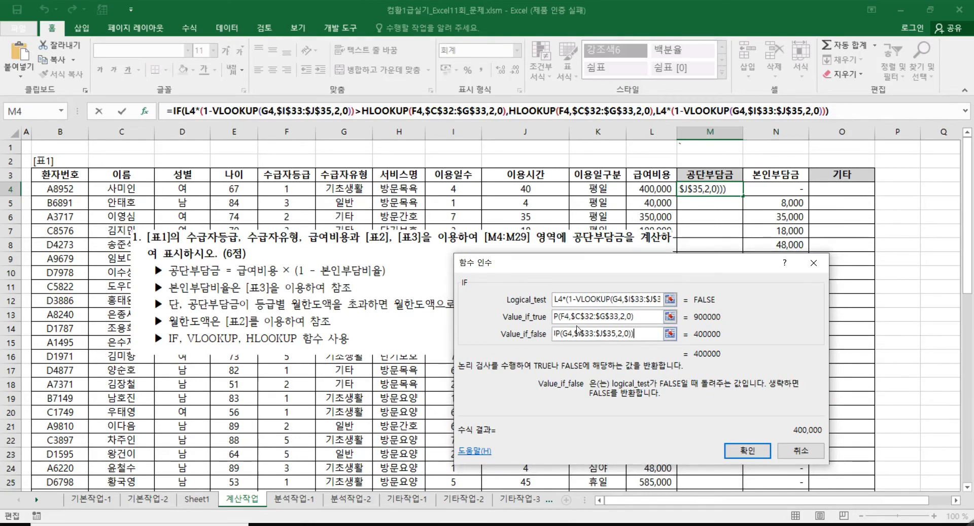
Confirm the IF formula in M4, fill it down to M29, and check the filled 공단부담금 column
{"action": "left_click", "coordinate": [747, 450]}
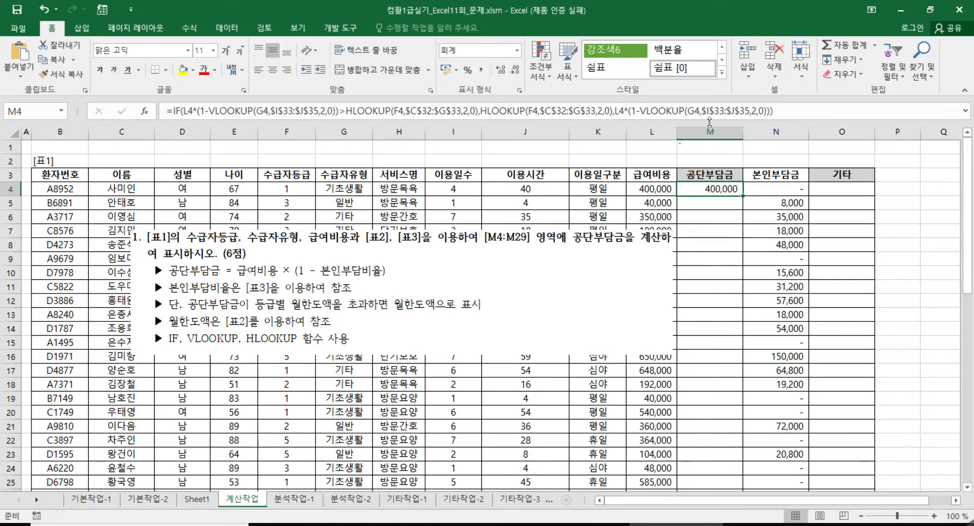
{"action": "double_click", "coordinate": [743, 198]}
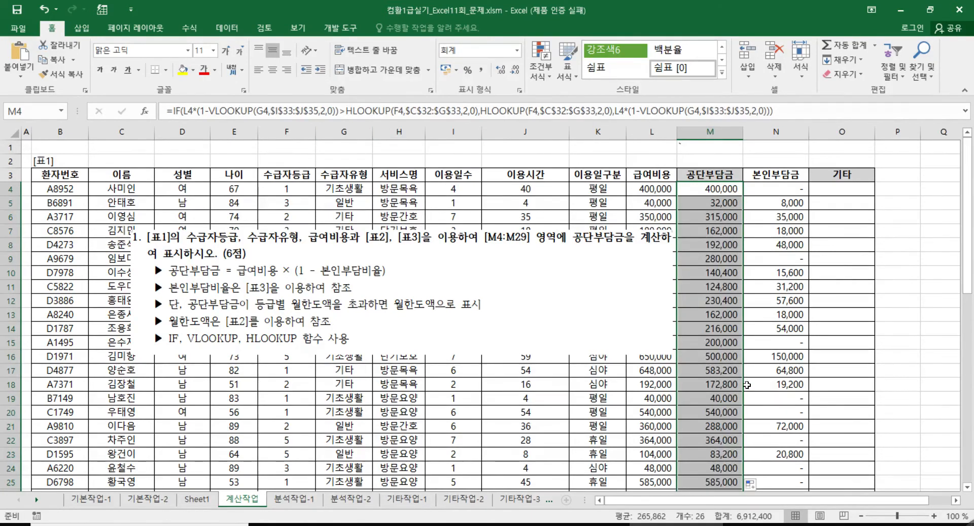
{"action": "scroll", "coordinate": [673, 321], "scroll_direction": "down", "scroll_amount": 4}
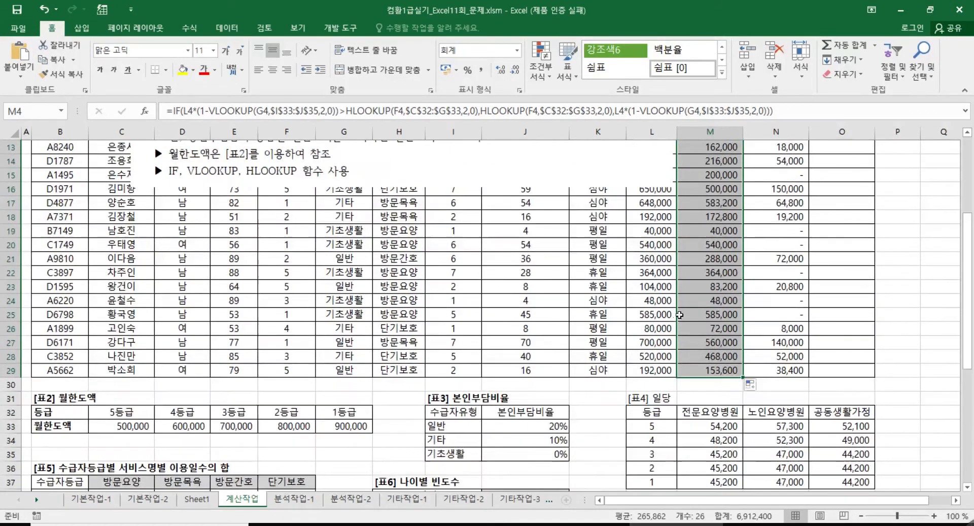
{"action": "scroll", "coordinate": [680, 315], "scroll_direction": "up", "scroll_amount": 4}
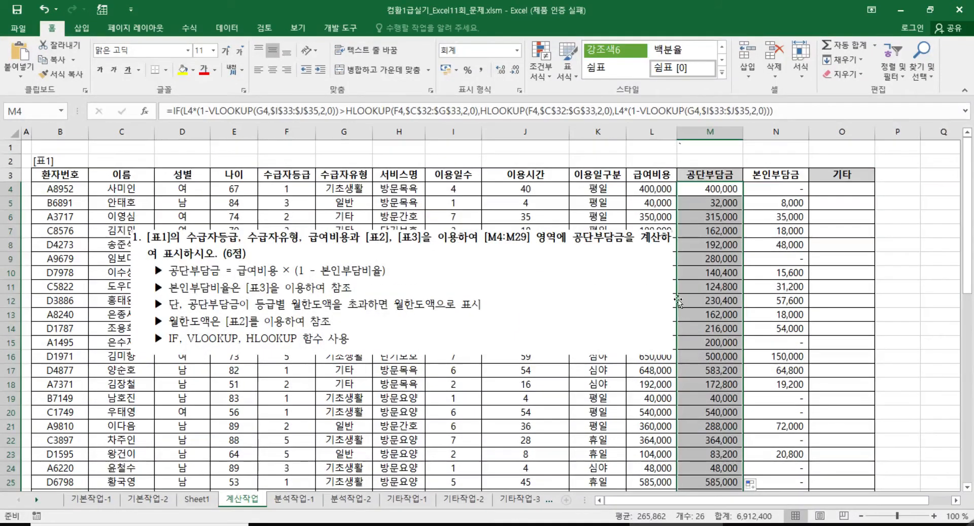
Move the question picture up over [표1] and re-crop it to show only question 2 instead of question 1
{"action": "left_click", "coordinate": [422, 318]}
{"action": "left_click_drag", "start_coordinate": [422, 318], "coordinate": [411, 257]}
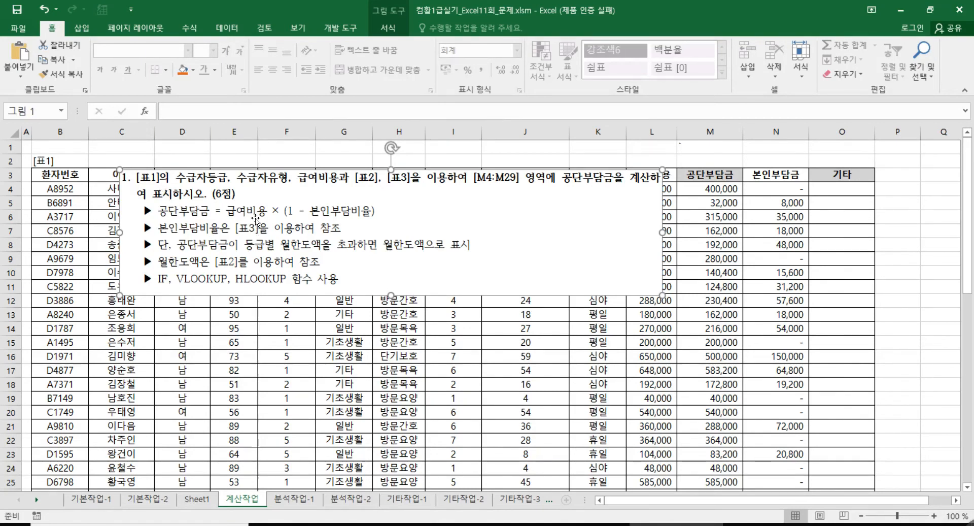
{"action": "left_click", "coordinate": [390, 29]}
{"action": "left_click", "coordinate": [825, 56]}
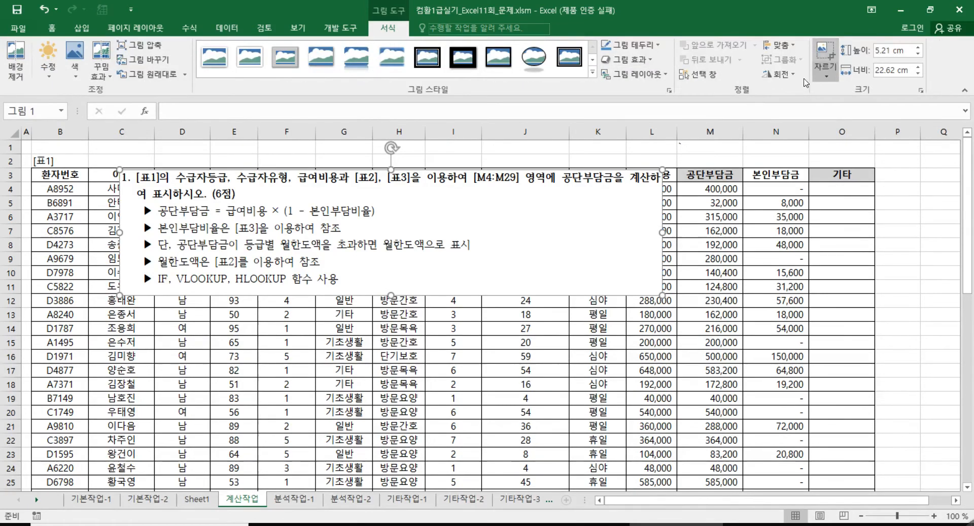
{"action": "left_click_drag", "start_coordinate": [390, 294], "coordinate": [391, 362]}
{"action": "left_click_drag", "start_coordinate": [394, 172], "coordinate": [378, 294]}
{"action": "left_click", "coordinate": [776, 300]}
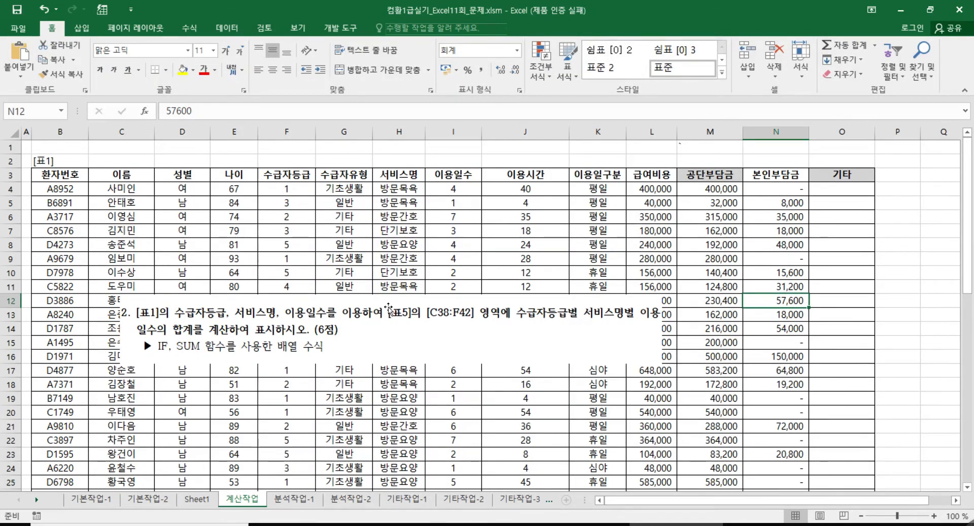
Reposition the question 2 picture just above [표5] so the table's cells stay uncovered
{"action": "left_click_drag", "start_coordinate": [355, 344], "coordinate": [337, 302]}
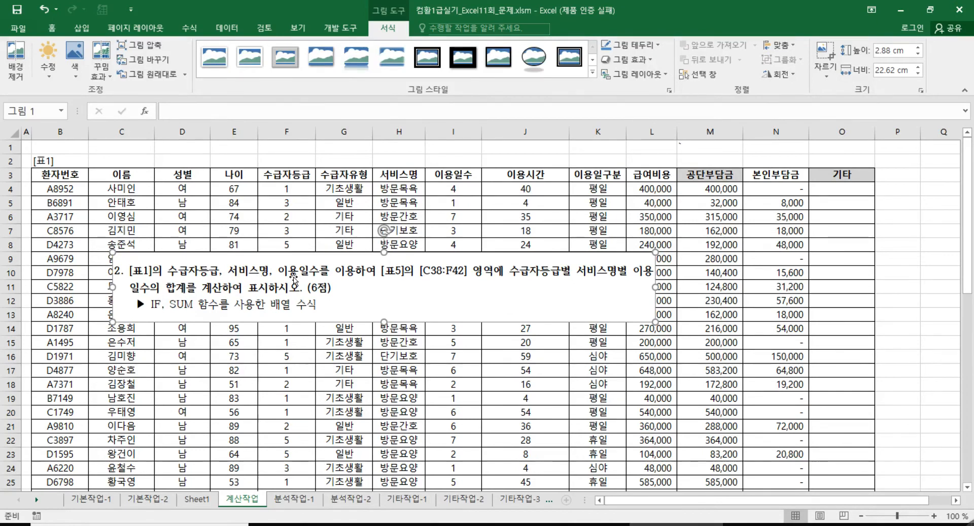
{"action": "scroll", "coordinate": [261, 296], "scroll_direction": "down", "scroll_amount": 2}
{"action": "left_click_drag", "start_coordinate": [350, 235], "coordinate": [317, 267]}
{"action": "left_click_drag", "start_coordinate": [261, 237], "coordinate": [232, 267]}
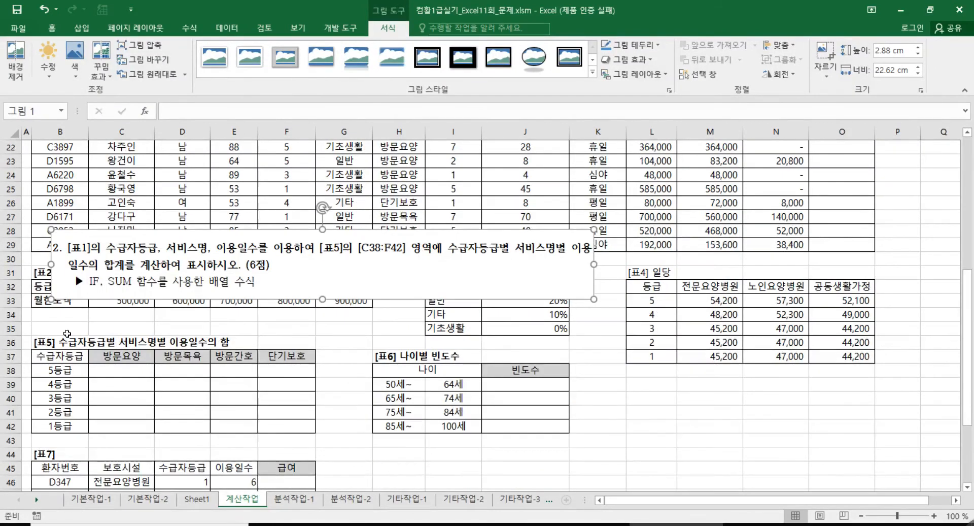
Examine the [표5] answer range C38:F42 and how its cells relate to the 수급자등급 row labels and 서비스명 column headings
{"action": "left_click_drag", "start_coordinate": [142, 370], "coordinate": [305, 428]}
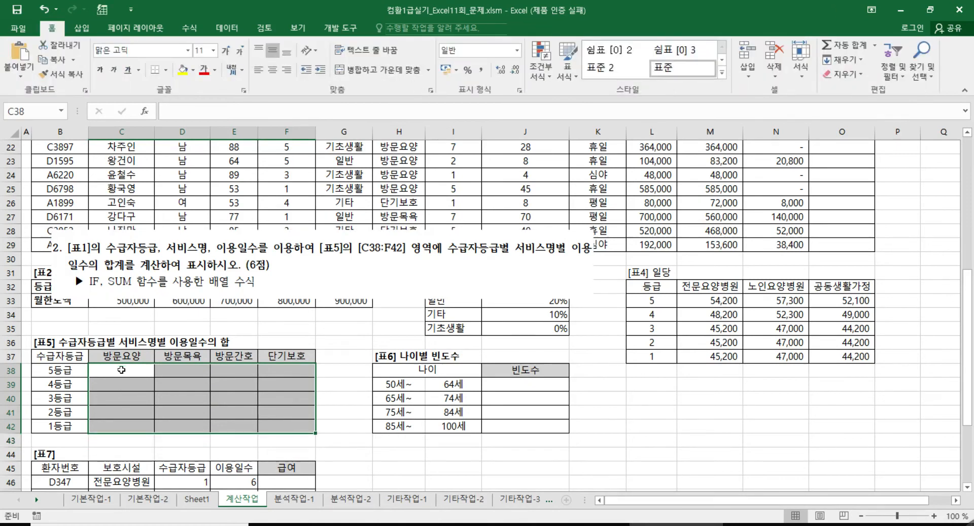
{"action": "left_click", "coordinate": [124, 370]}
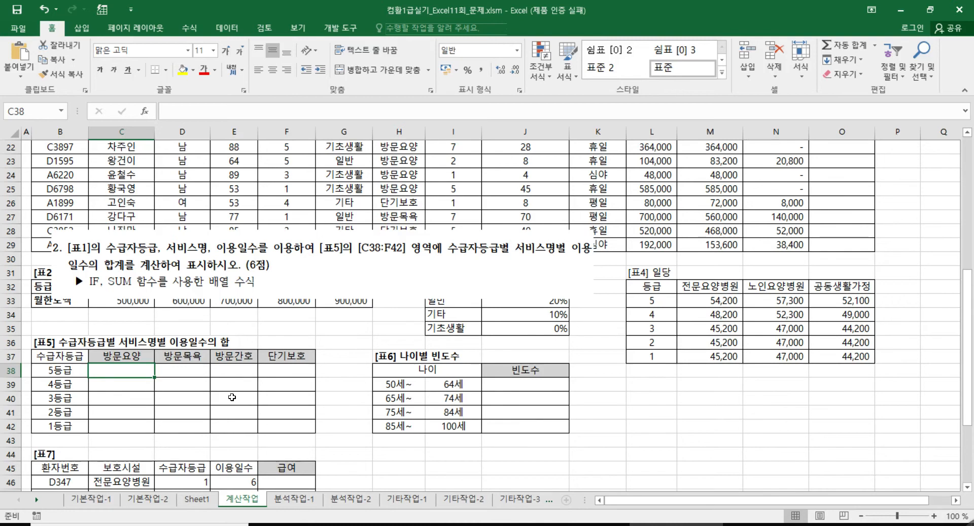
{"action": "left_click", "coordinate": [52, 368]}
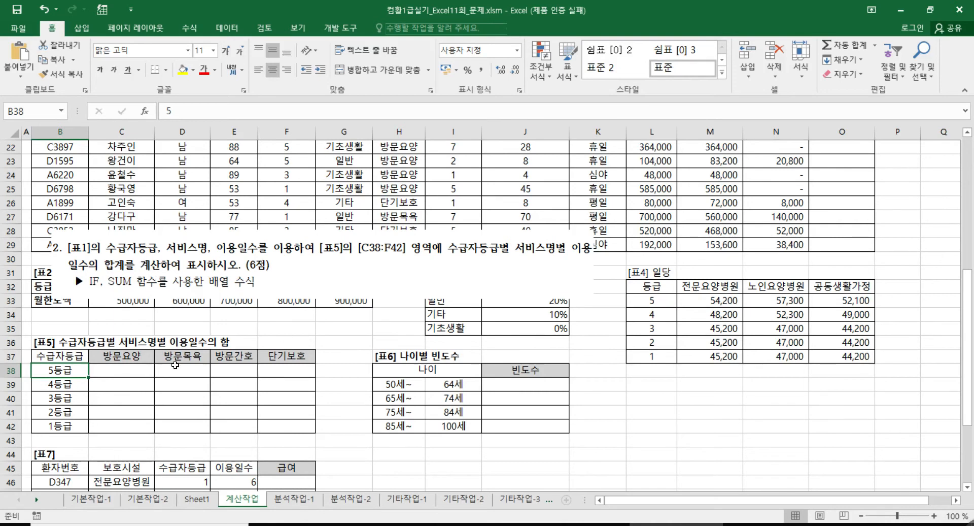
{"action": "left_click", "coordinate": [134, 369]}
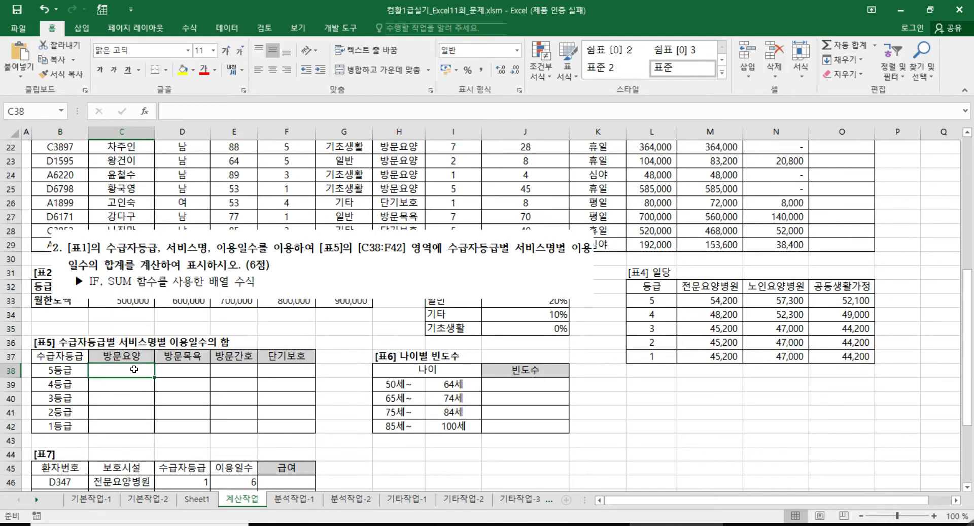
{"action": "left_click", "coordinate": [59, 373]}
{"action": "left_click", "coordinate": [133, 370]}
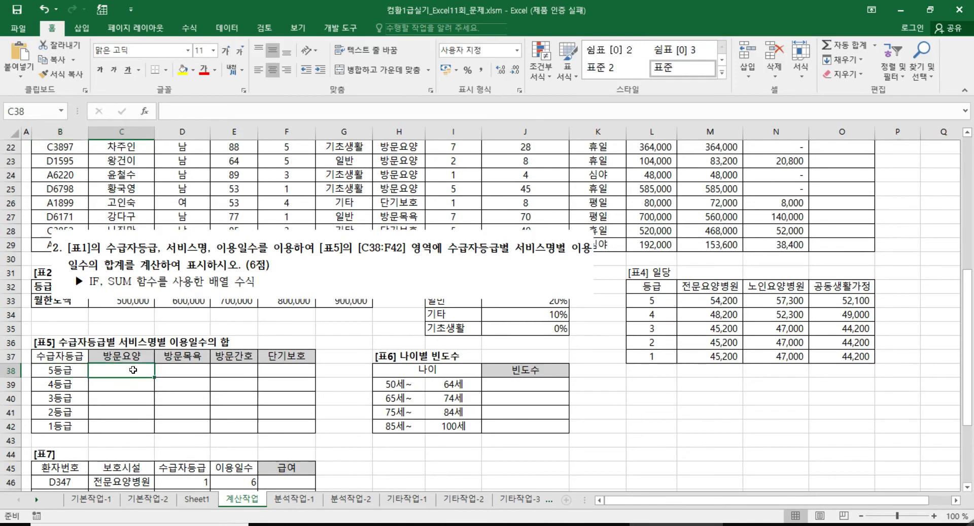
{"action": "left_click", "coordinate": [133, 385]}
{"action": "left_click", "coordinate": [60, 381]}
{"action": "left_click", "coordinate": [127, 384]}
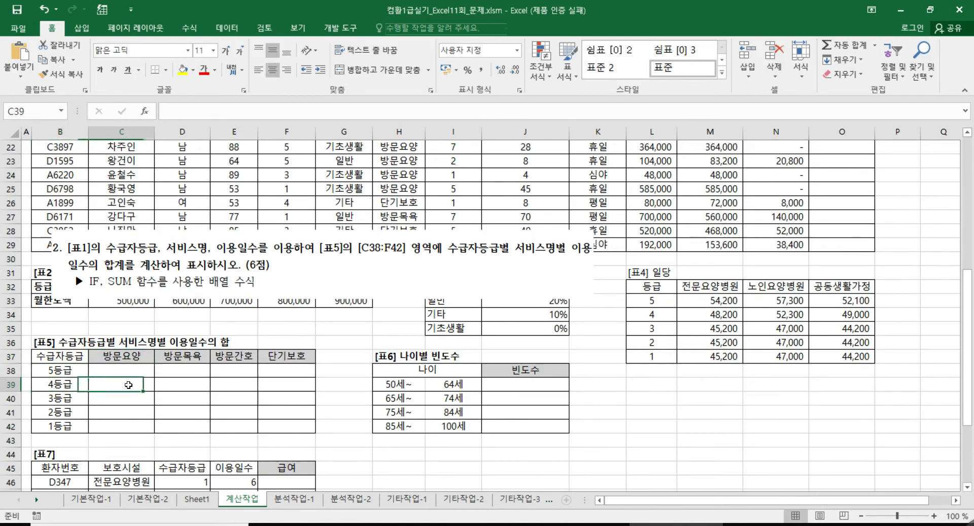
{"action": "left_click", "coordinate": [127, 358]}
{"action": "left_click", "coordinate": [126, 382]}
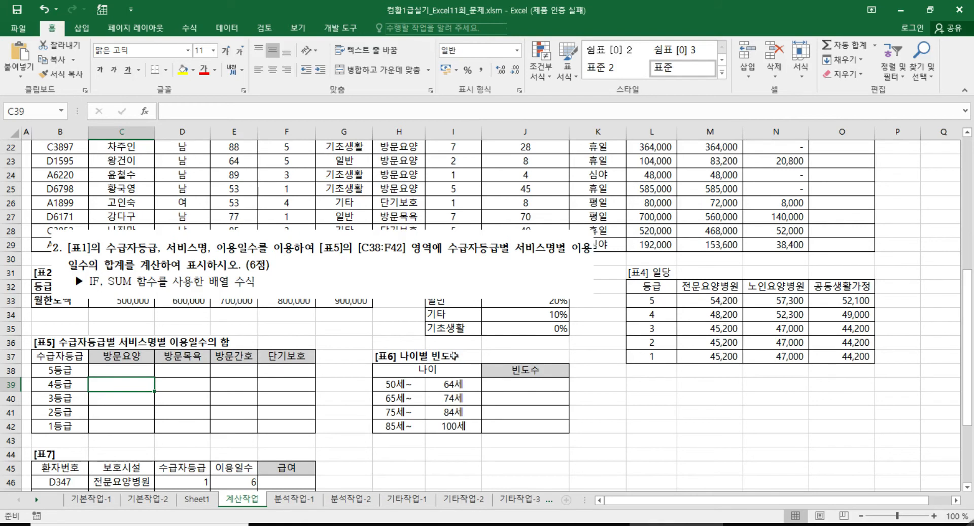
{"action": "left_click", "coordinate": [132, 368]}
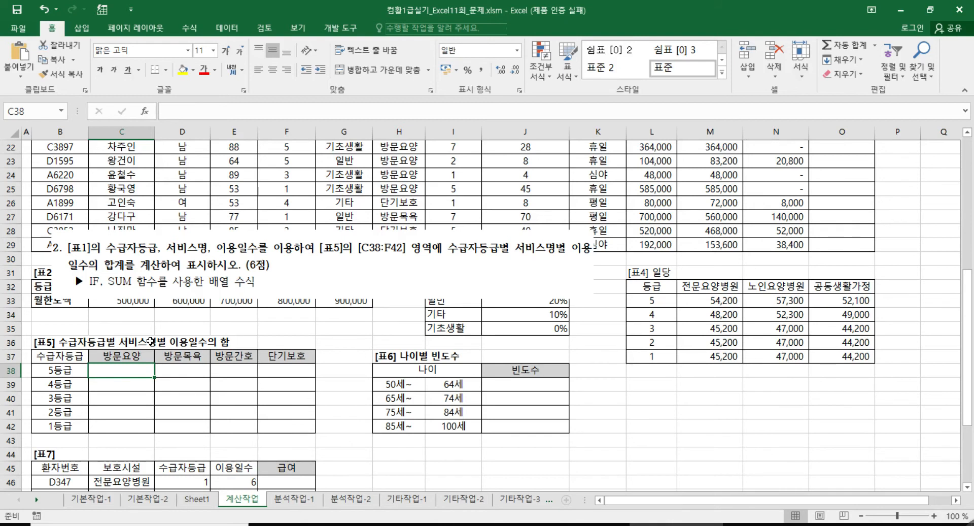
Start a SUM formula in C38 with a nested IF, and enter ()*() as the IF's Logical_test
{"action": "type", "text": "=s"}
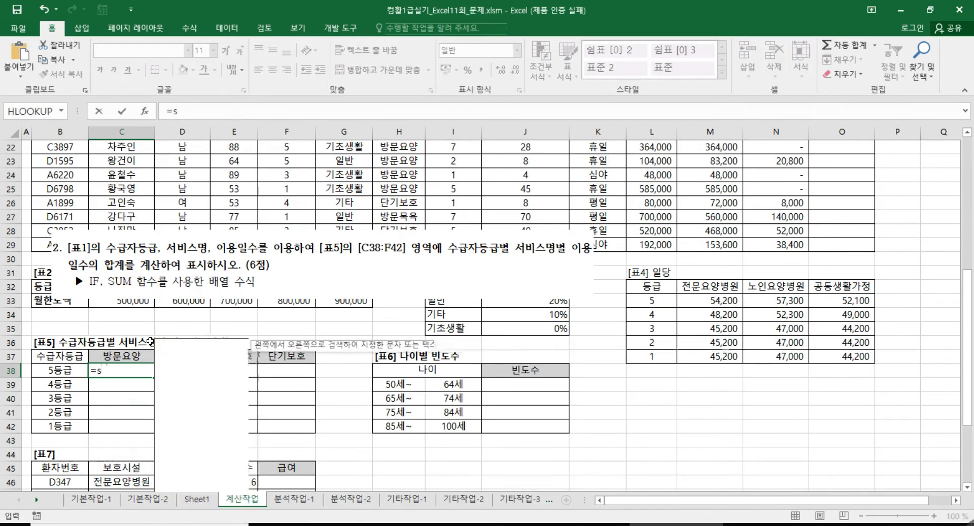
{"action": "type", "text": "um"}
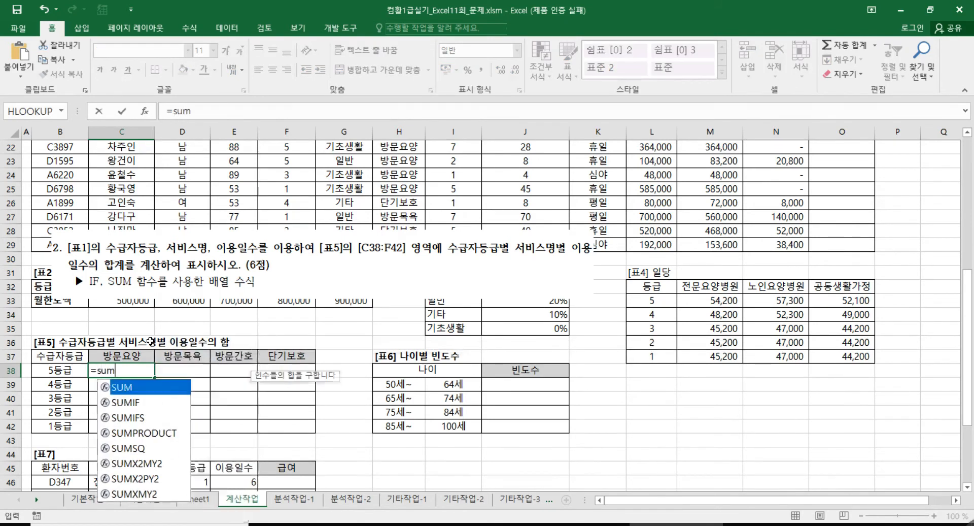
{"action": "double_click", "coordinate": [130, 389]}
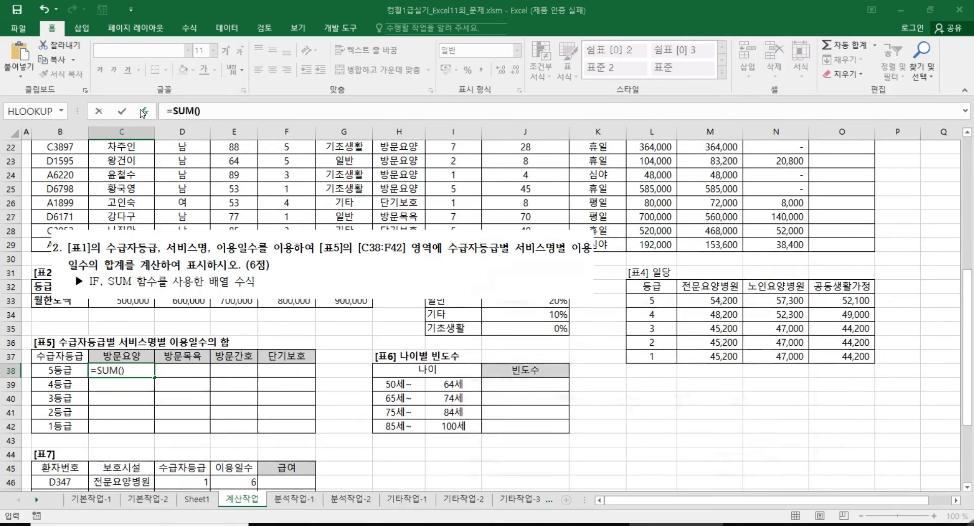
{"action": "left_click", "coordinate": [144, 111]}
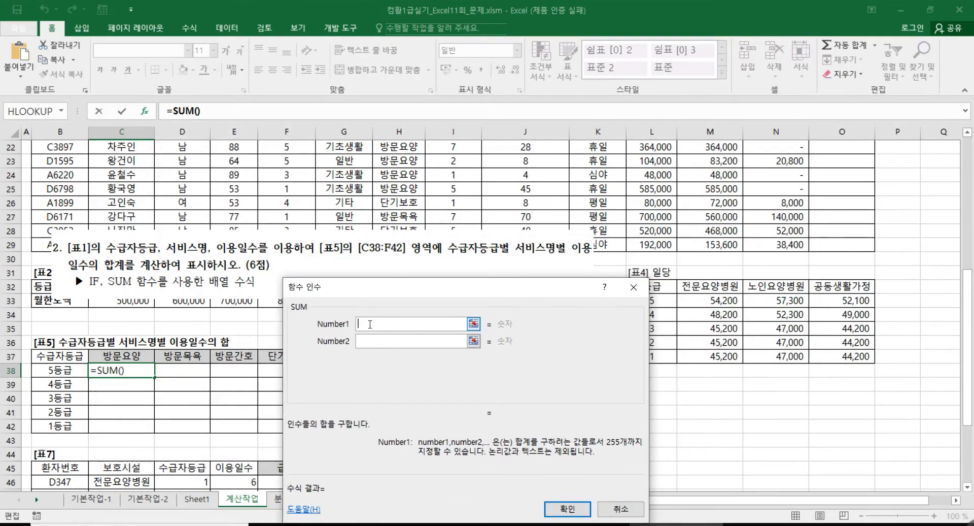
{"action": "left_click", "coordinate": [61, 111]}
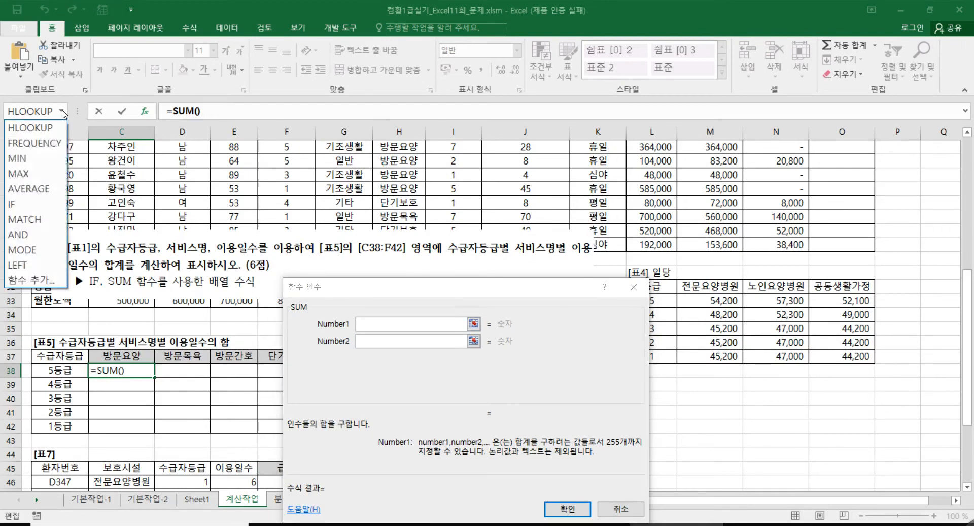
{"action": "left_click", "coordinate": [15, 204]}
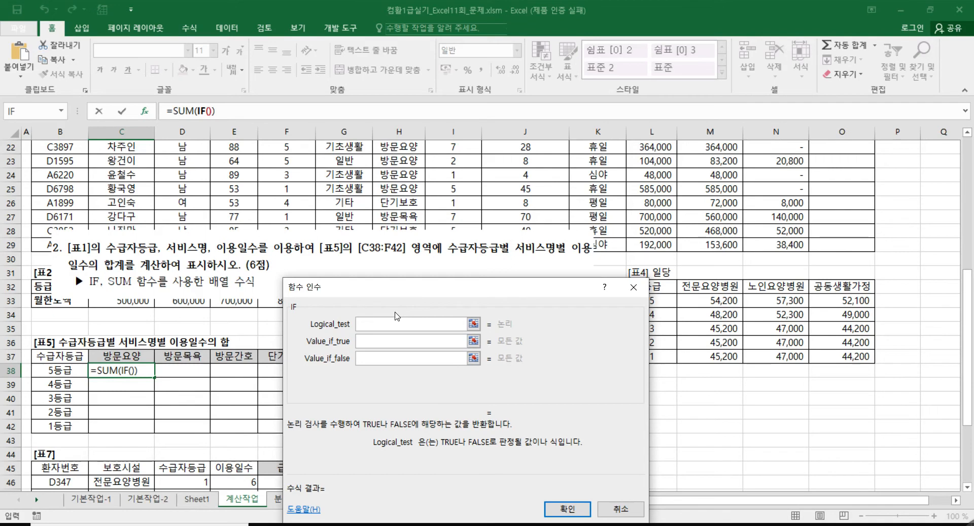
{"action": "type", "text": "()*()"}
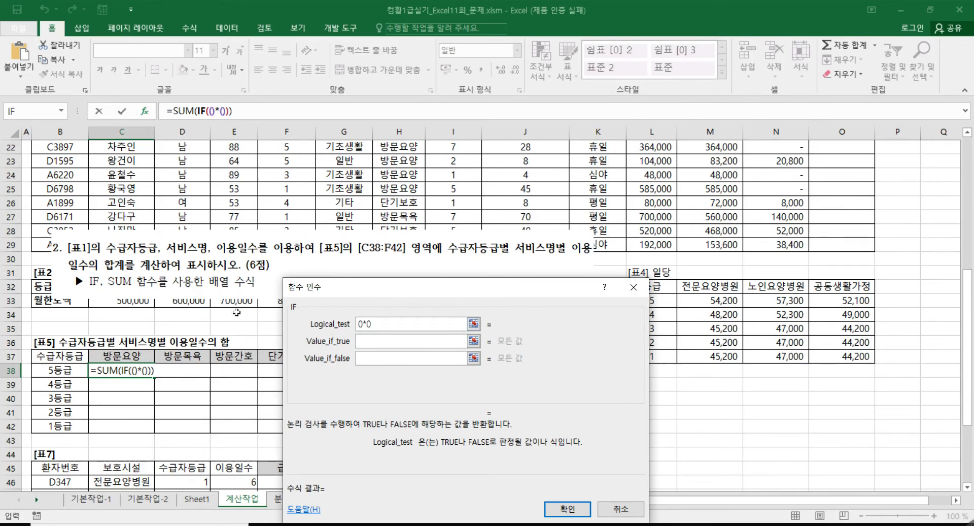
Fill the first parentheses of the Logical_test with the 수급자등급 condition $F$4:$F$29=$B38
{"action": "left_click_drag", "start_coordinate": [335, 284], "coordinate": [334, 302]}
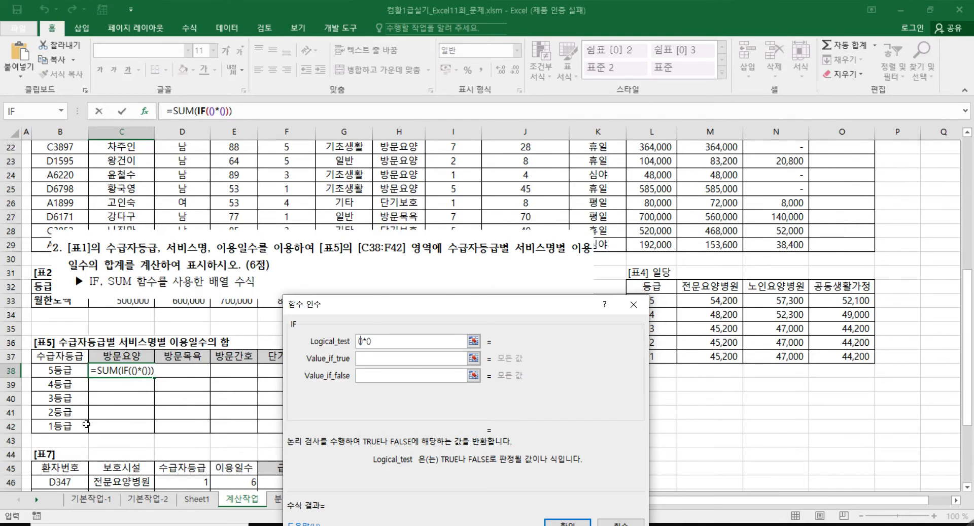
{"action": "scroll", "coordinate": [97, 413], "scroll_direction": "up", "scroll_amount": 7}
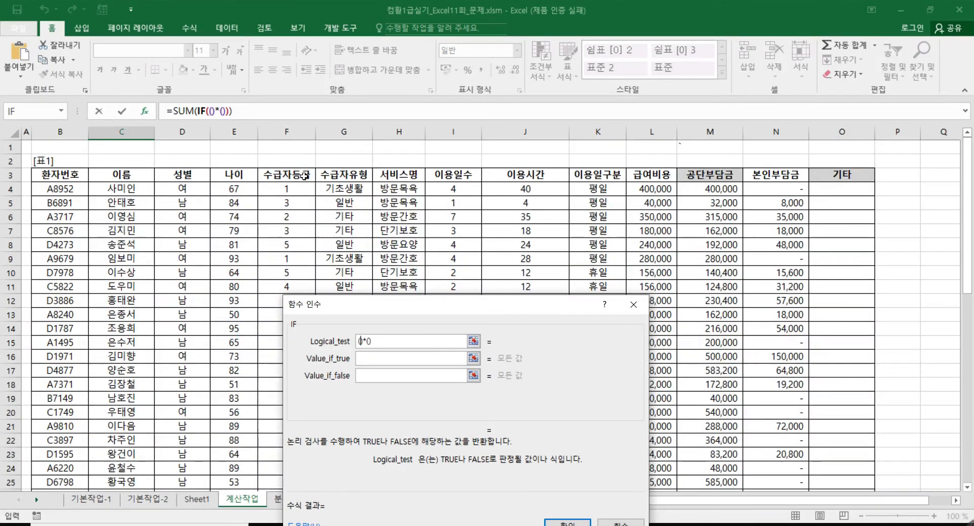
{"action": "left_click_drag", "start_coordinate": [289, 193], "coordinate": [275, 421]}
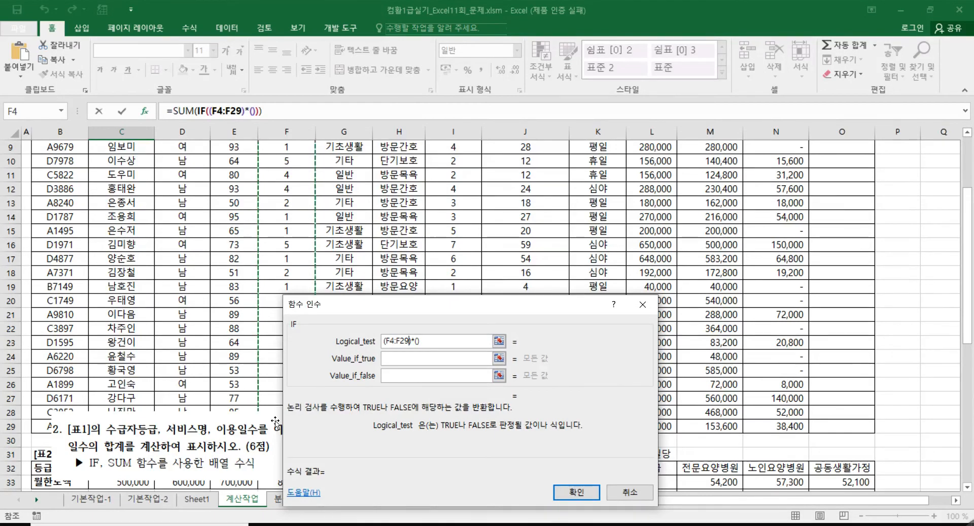
{"action": "key", "text": "F4"}
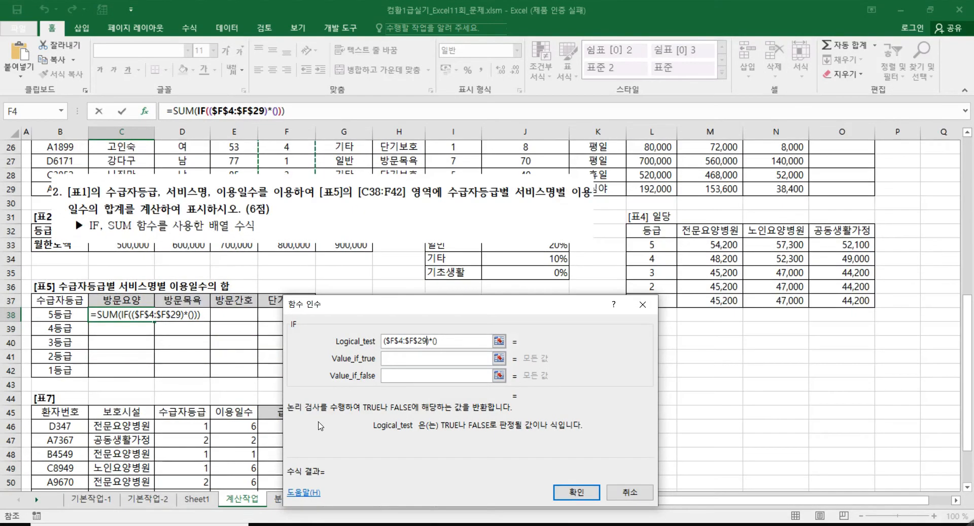
{"action": "type", "text": "="}
{"action": "left_click", "coordinate": [76, 314]}
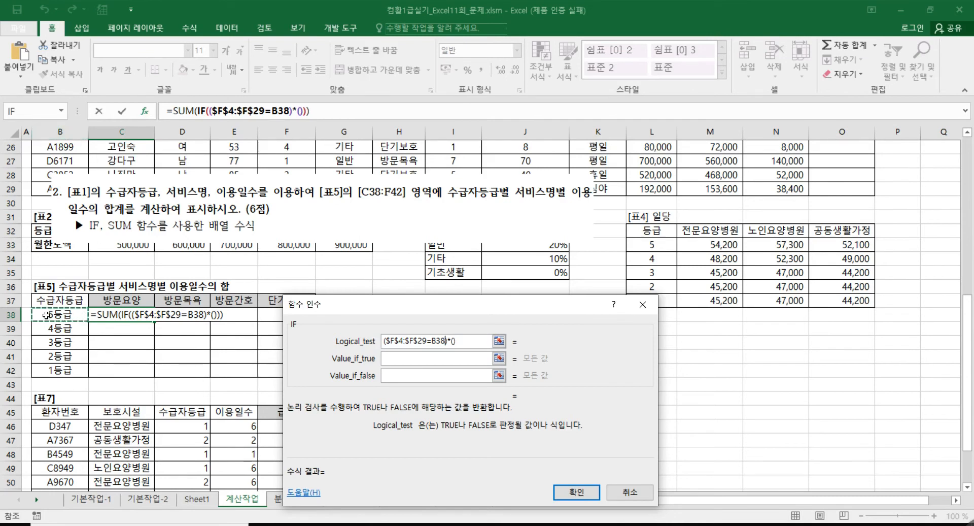
{"action": "key", "text": "F4"}
{"action": "key", "text": "F4"}
{"action": "key", "text": "F4"}
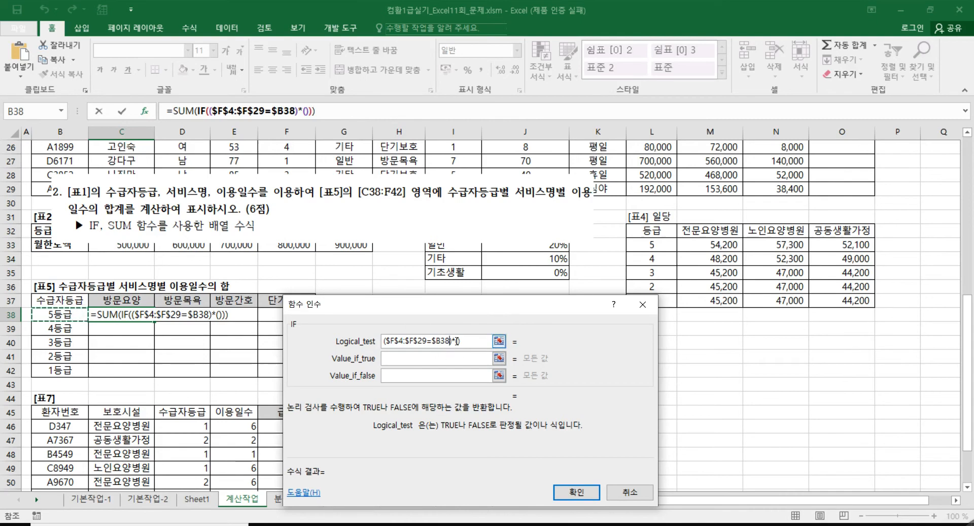
Fill the second parentheses of the IF's Logical_test with the 서비스명 condition $H$4:$H$29=C$37
{"action": "left_click", "coordinate": [457, 340]}
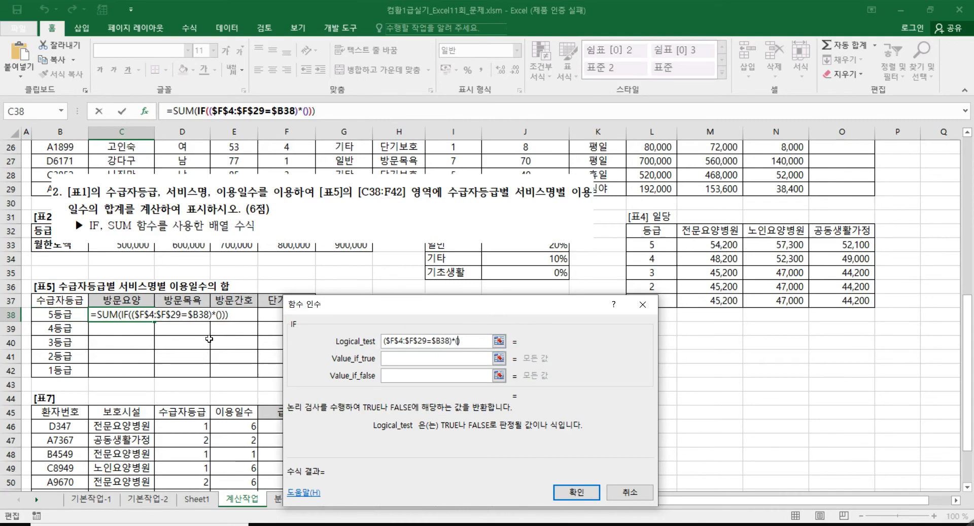
{"action": "scroll", "coordinate": [355, 339], "scroll_direction": "up", "scroll_amount": 5}
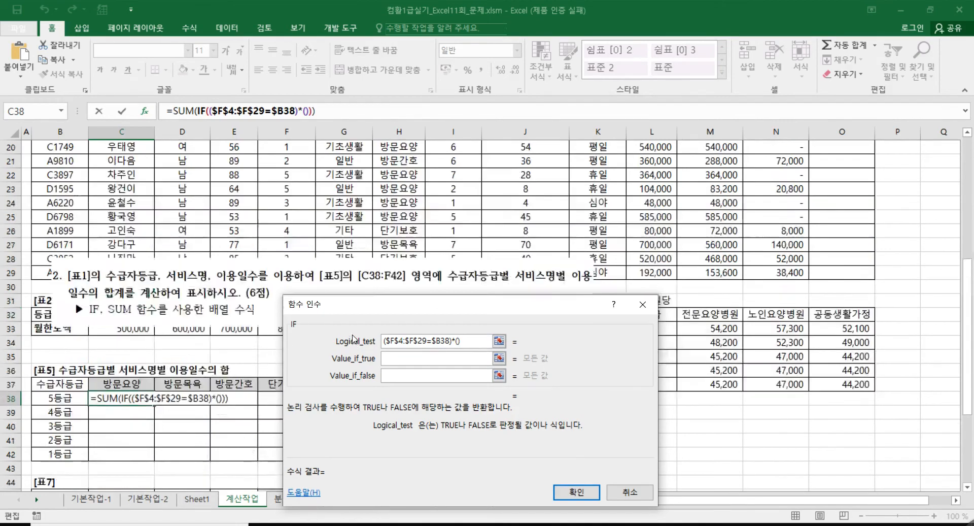
{"action": "scroll", "coordinate": [354, 336], "scroll_direction": "up", "scroll_amount": 3}
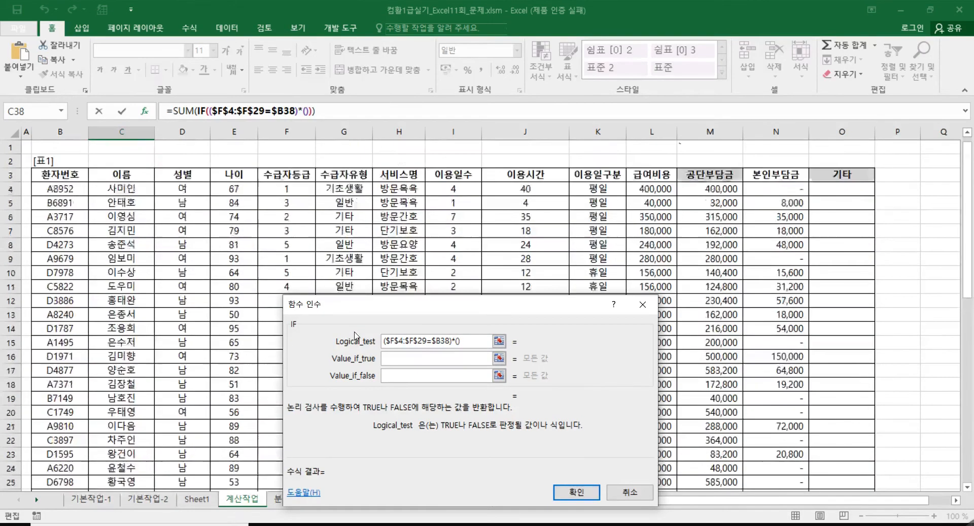
{"action": "left_click", "coordinate": [405, 190]}
{"action": "key", "text": "ctrl+shift+Down"}
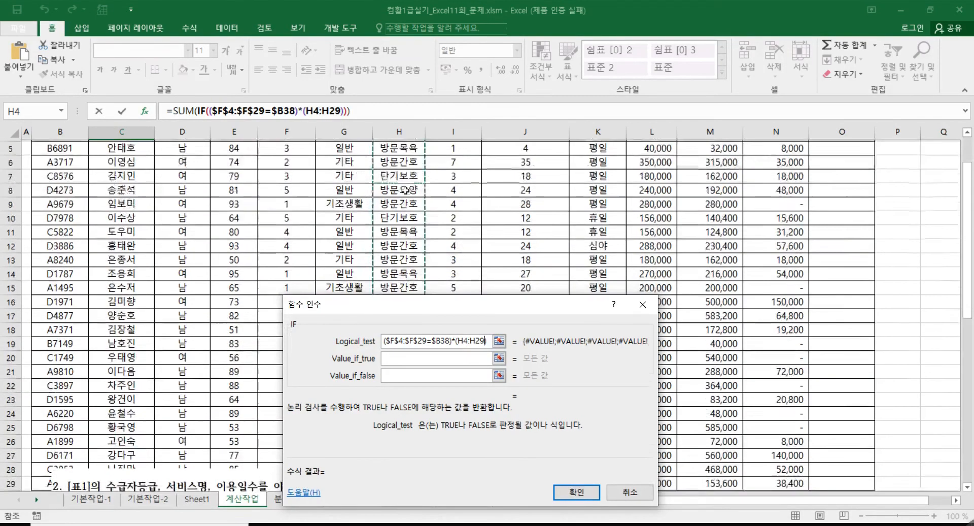
{"action": "key", "text": "F4"}
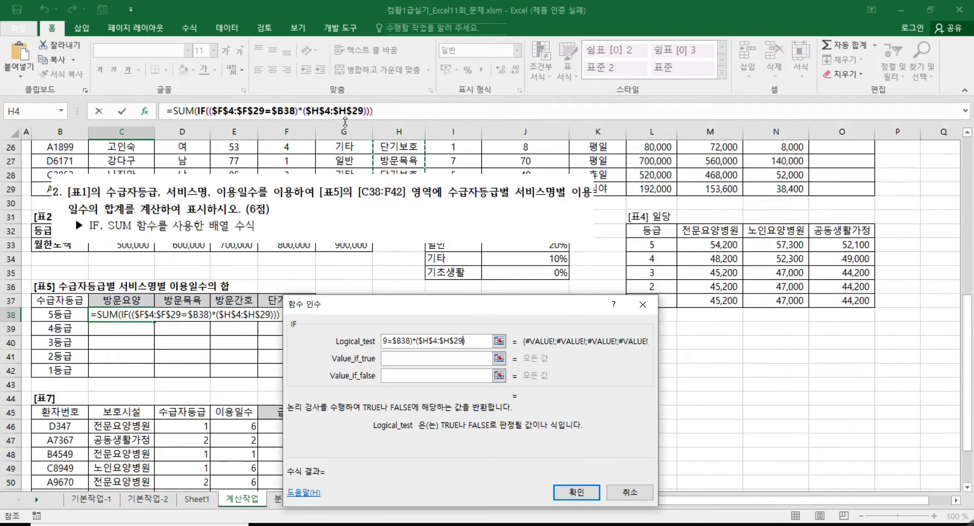
{"action": "type", "text": "="}
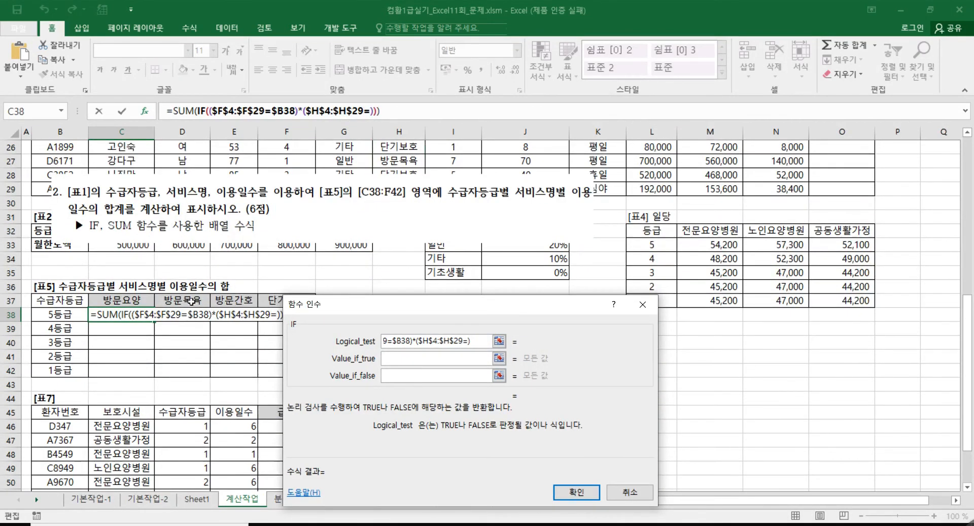
{"action": "left_click", "coordinate": [125, 300]}
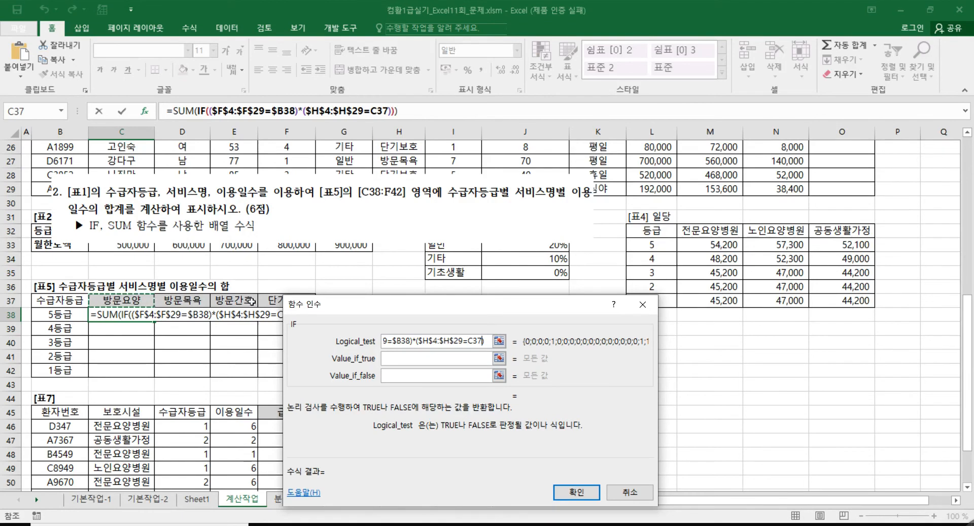
{"action": "key", "text": "F4"}
{"action": "key", "text": "F4"}
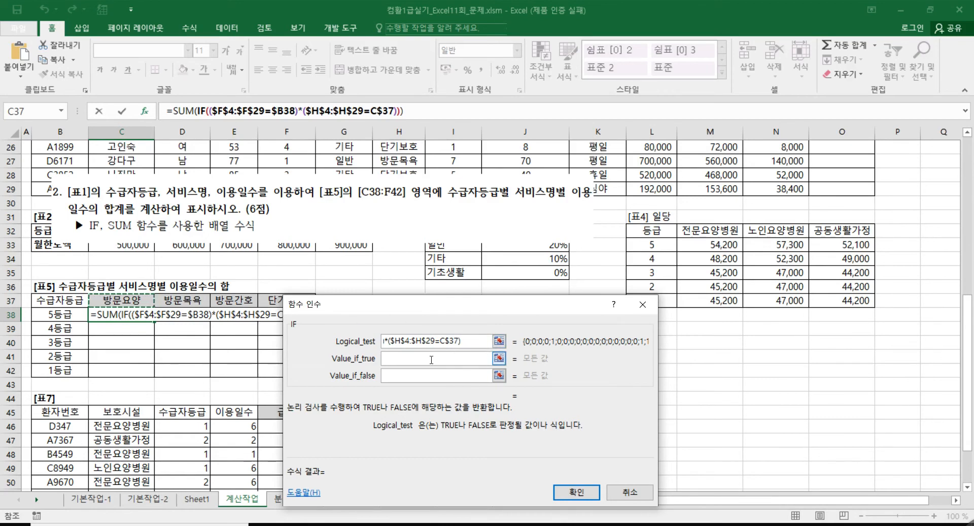
Set the IF's Value_if_true to the 이용일수 range of [표1] as the absolute reference $I$4:$I$29
{"action": "key", "text": "Tab"}
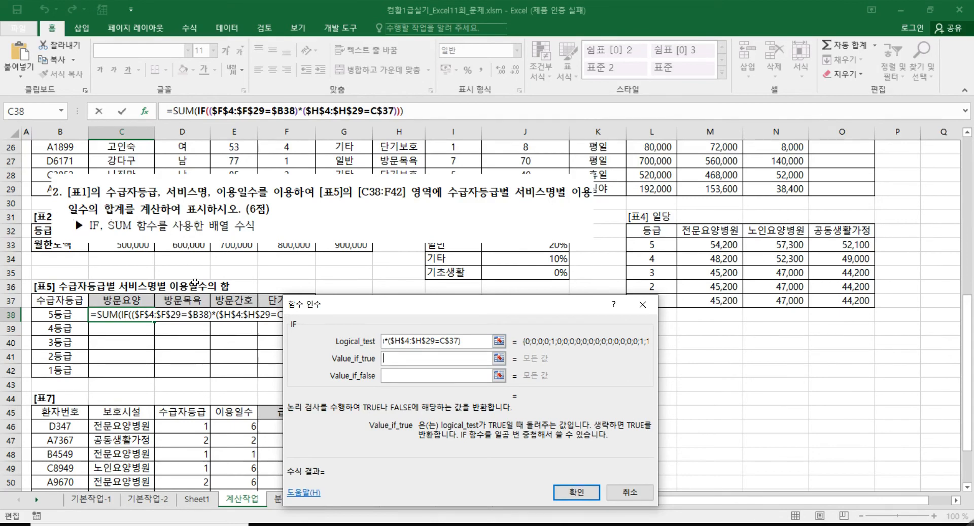
{"action": "scroll", "coordinate": [195, 282], "scroll_direction": "up", "scroll_amount": 8}
{"action": "left_click", "coordinate": [454, 189]}
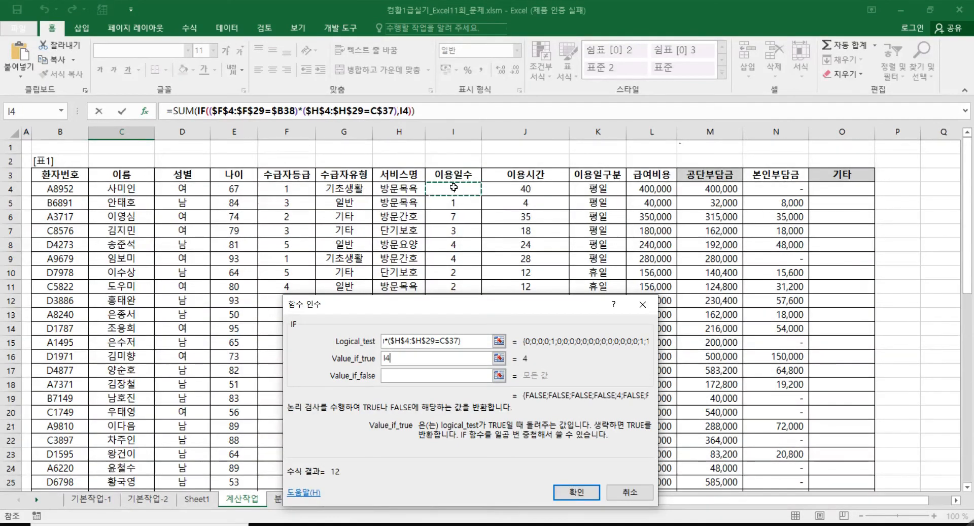
{"action": "key", "text": "ctrl+shift+Down"}
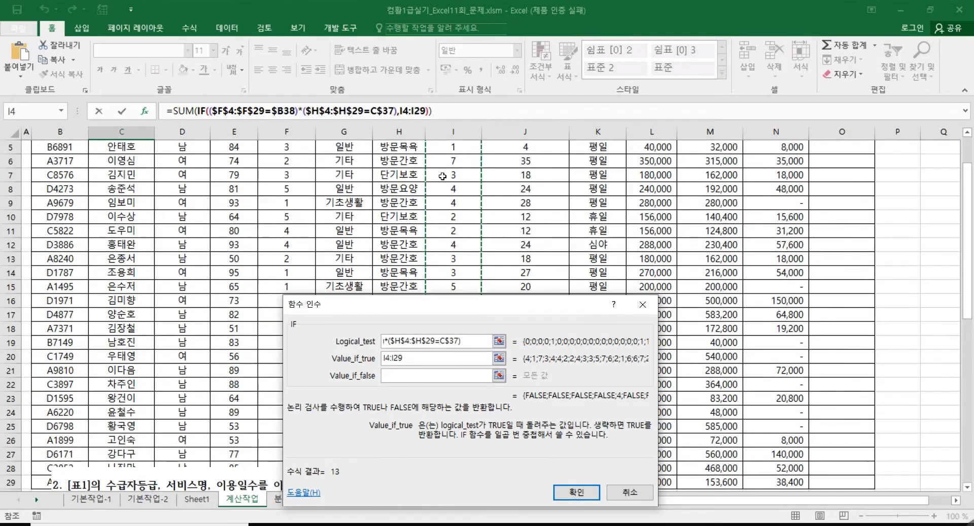
{"action": "key", "text": "F4"}
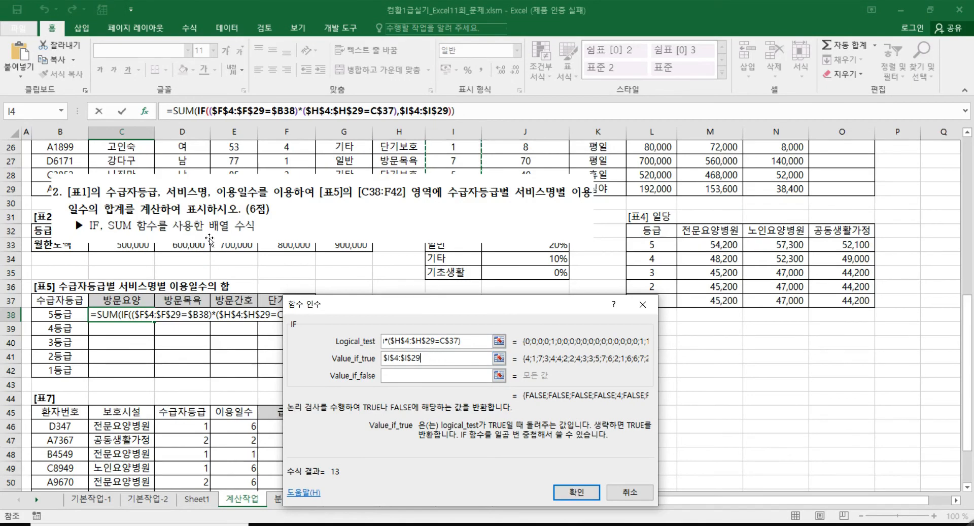
Enter the SUM/IF formula in C38 as an array formula and fill it across C38:F42
{"action": "left_click_drag", "start_coordinate": [356, 305], "coordinate": [340, 266]}
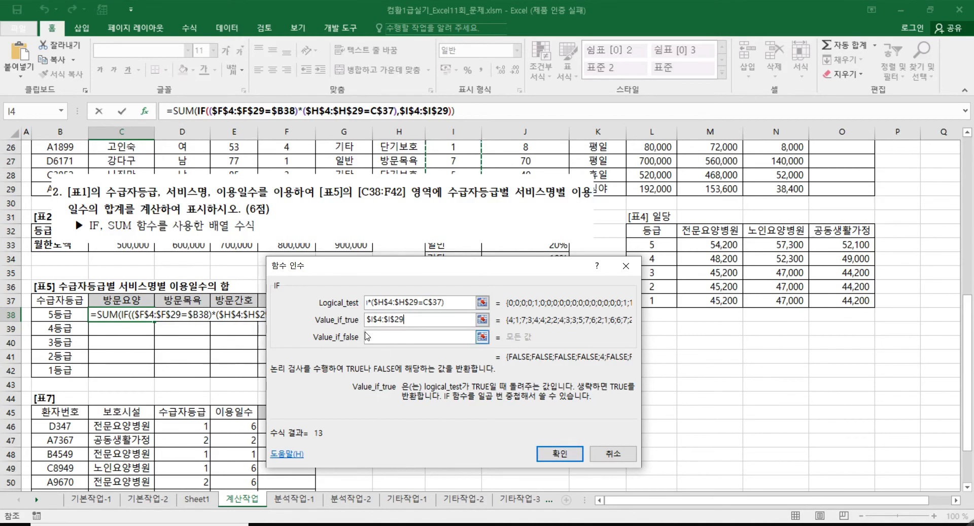
{"action": "left_click", "coordinate": [551, 458], "text": "ctrl+shift"}
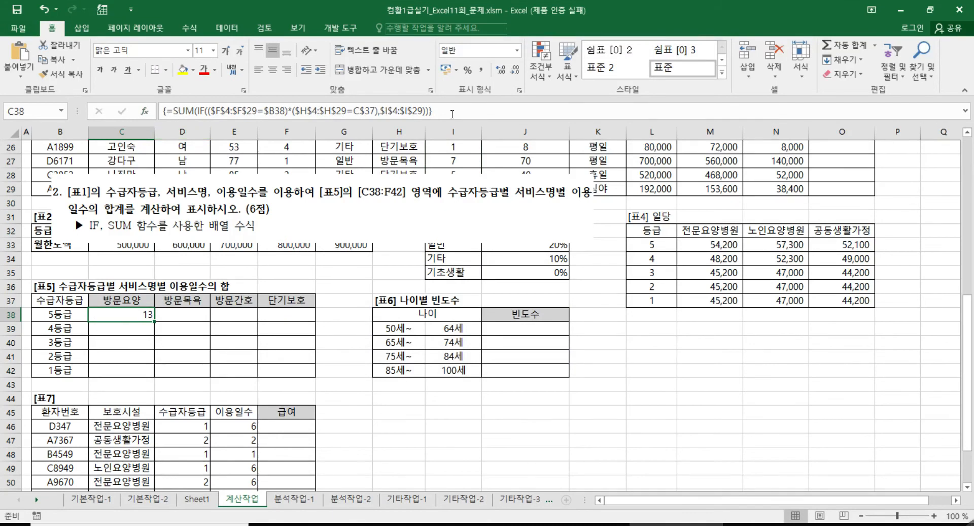
{"action": "left_click_drag", "start_coordinate": [155, 320], "coordinate": [309, 378]}
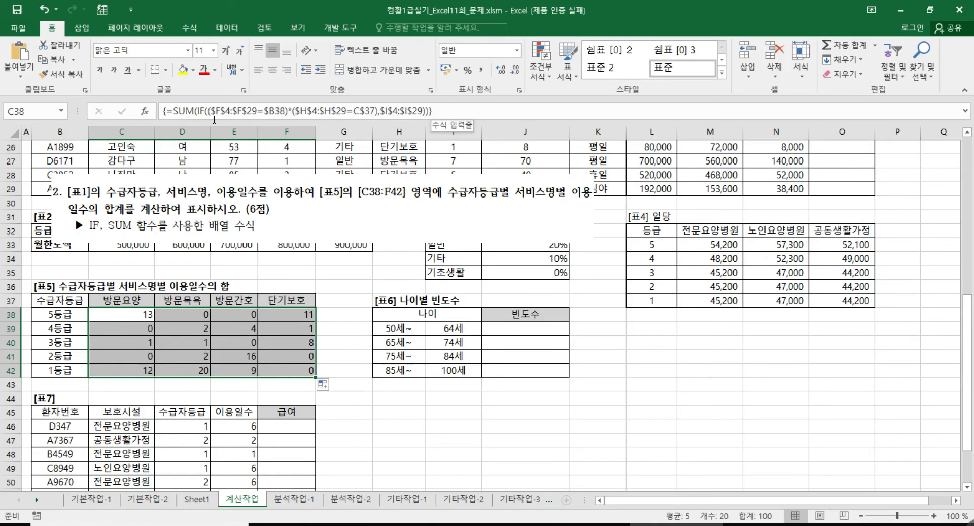
{"action": "left_click", "coordinate": [332, 288]}
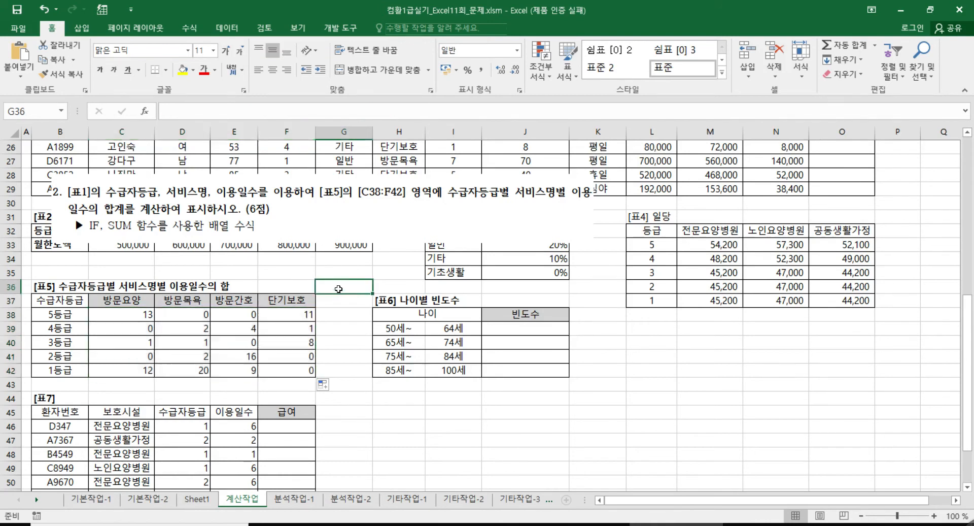
Recrop the question picture to show only question 3 and place it just above [표6]
{"action": "left_click", "coordinate": [322, 218]}
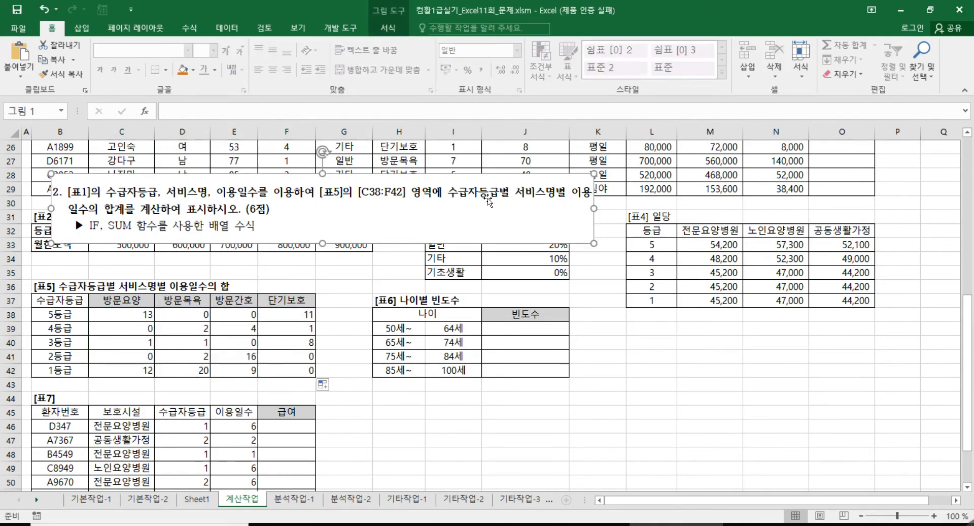
{"action": "left_click", "coordinate": [395, 27]}
{"action": "left_click", "coordinate": [826, 51]}
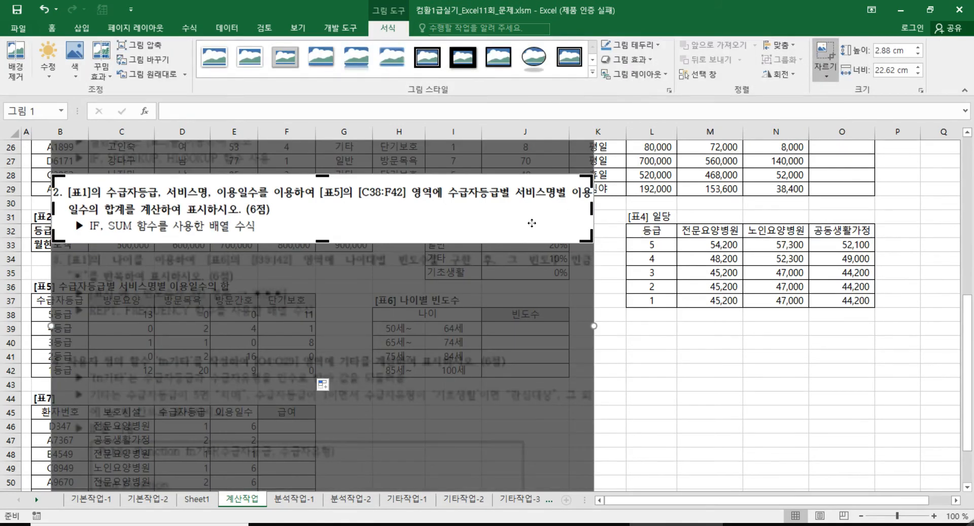
{"action": "left_click_drag", "start_coordinate": [323, 242], "coordinate": [360, 328]}
{"action": "left_click_drag", "start_coordinate": [324, 174], "coordinate": [324, 249]}
{"action": "left_click", "coordinate": [682, 370]}
{"action": "left_click_drag", "start_coordinate": [398, 312], "coordinate": [488, 243]}
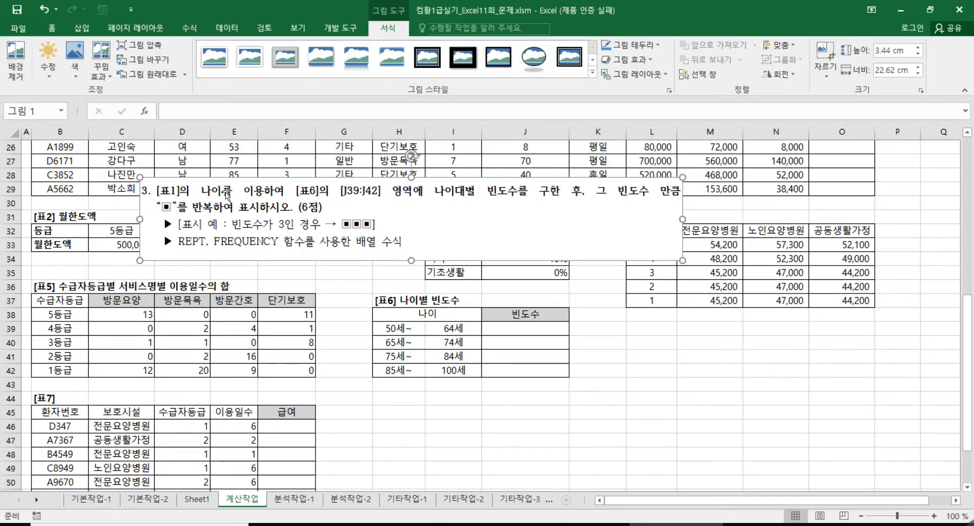
Examine the lower and upper age bounds in H39:I42 of [표6] and the 빈도수 answer range J39:J42
{"action": "left_click", "coordinate": [392, 330]}
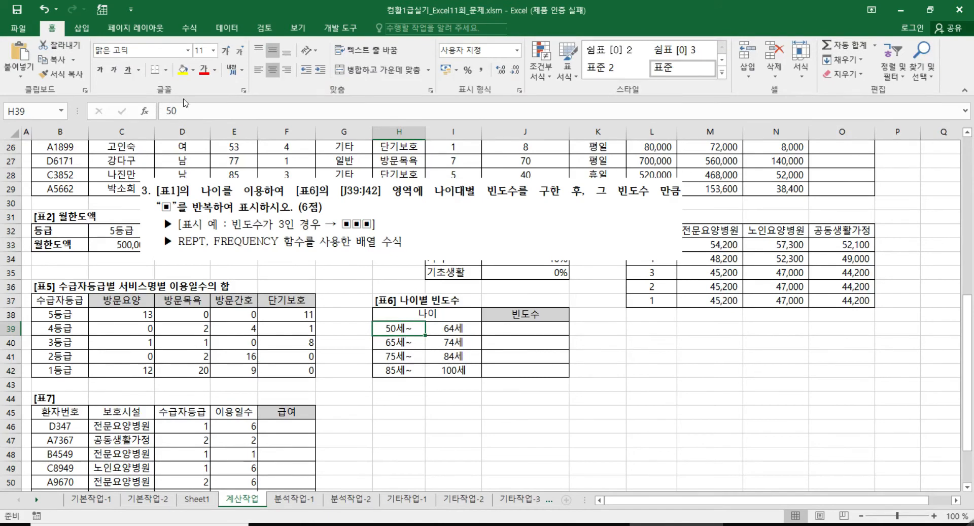
{"action": "left_click", "coordinate": [458, 328]}
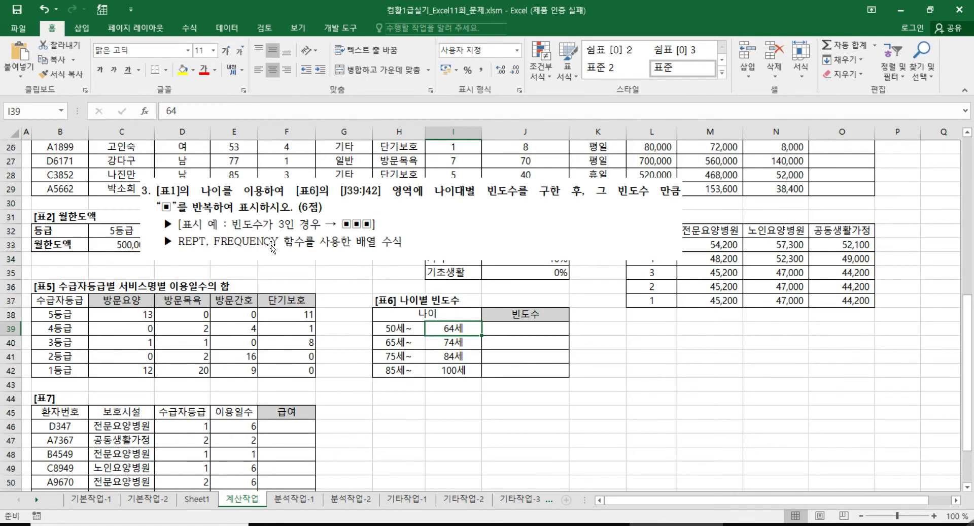
{"action": "left_click", "coordinate": [389, 328]}
{"action": "left_click", "coordinate": [460, 328]}
{"action": "left_click_drag", "start_coordinate": [403, 332], "coordinate": [402, 372]}
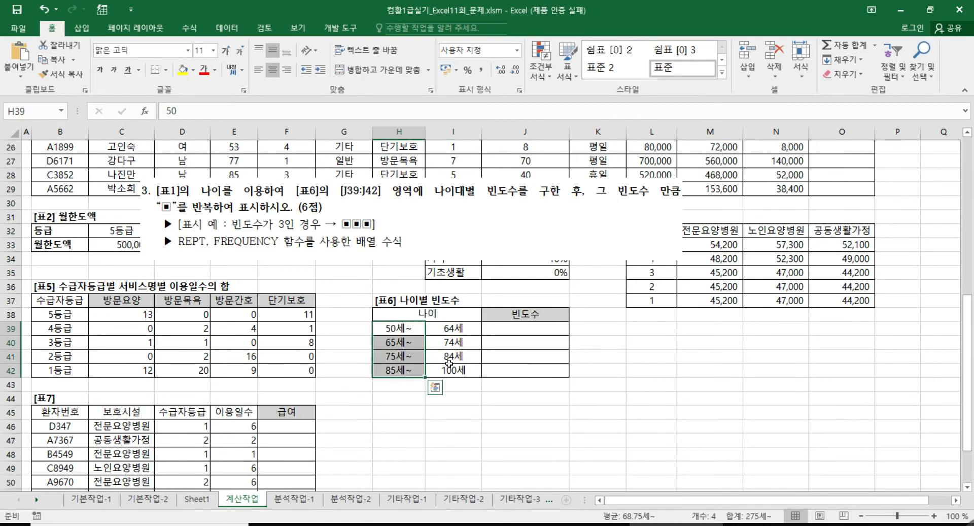
{"action": "left_click_drag", "start_coordinate": [445, 329], "coordinate": [449, 365]}
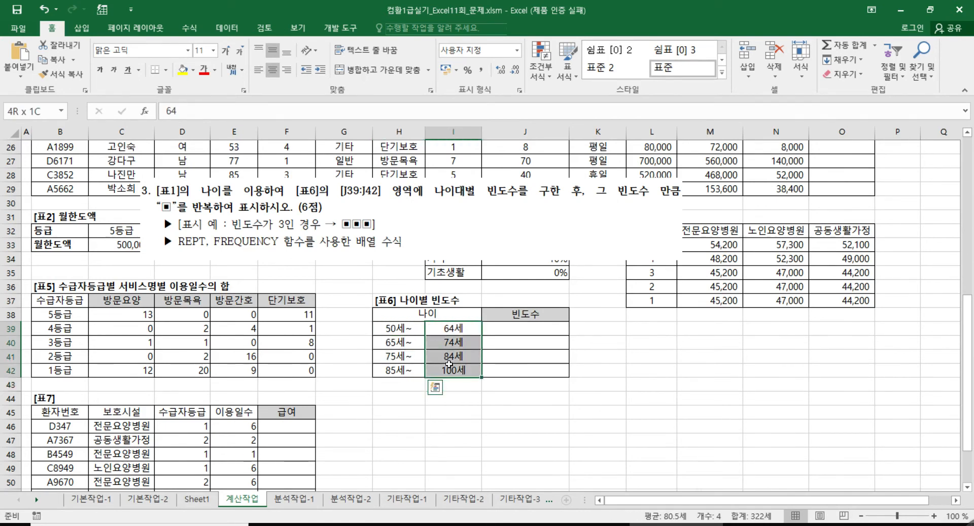
{"action": "left_click", "coordinate": [452, 330]}
{"action": "left_click", "coordinate": [460, 347]}
{"action": "left_click", "coordinate": [460, 355]}
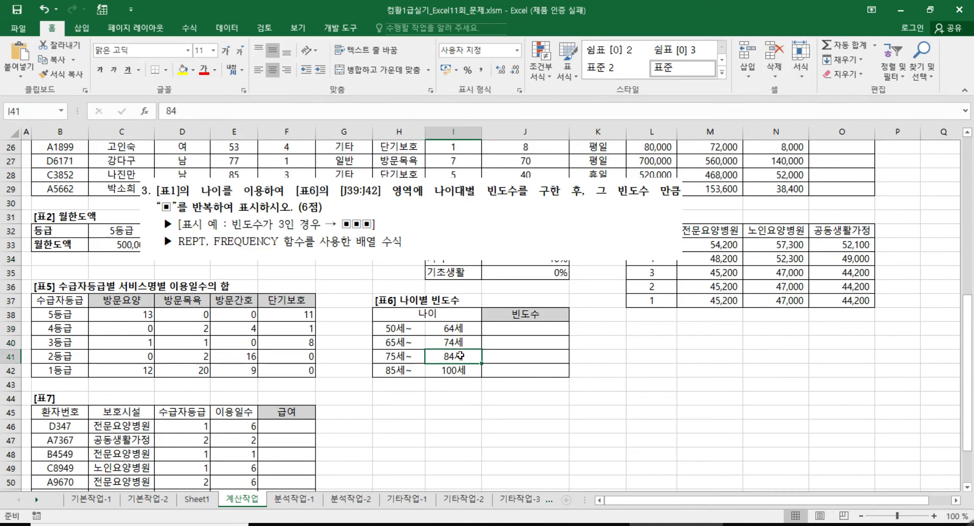
{"action": "left_click", "coordinate": [461, 369]}
{"action": "left_click", "coordinate": [462, 329]}
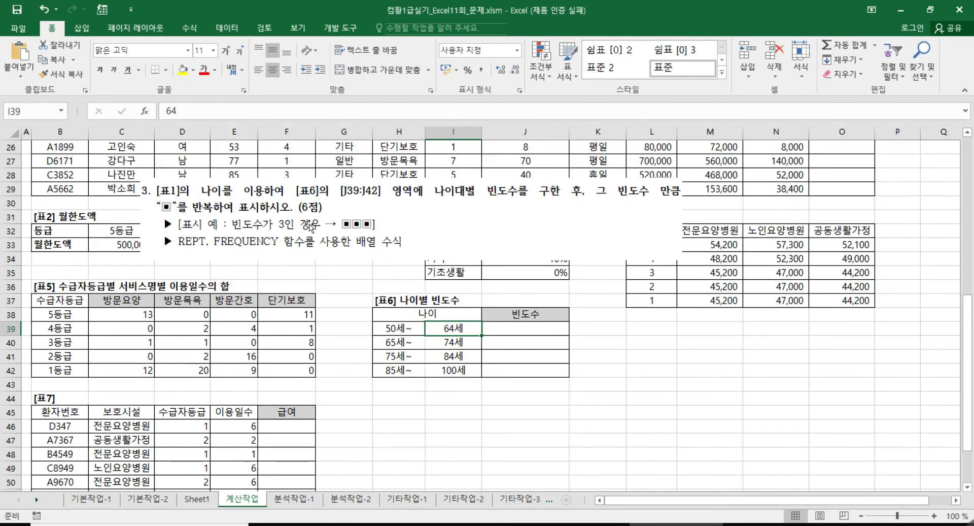
{"action": "left_click", "coordinate": [550, 331]}
{"action": "left_click_drag", "start_coordinate": [570, 335], "coordinate": [539, 373]}
{"action": "left_click", "coordinate": [539, 392]}
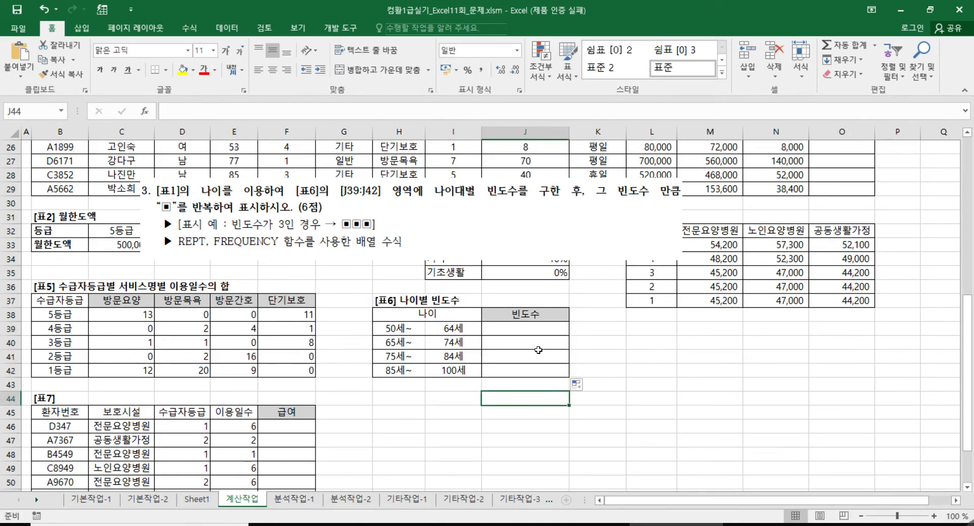
{"action": "left_click_drag", "start_coordinate": [537, 328], "coordinate": [560, 375]}
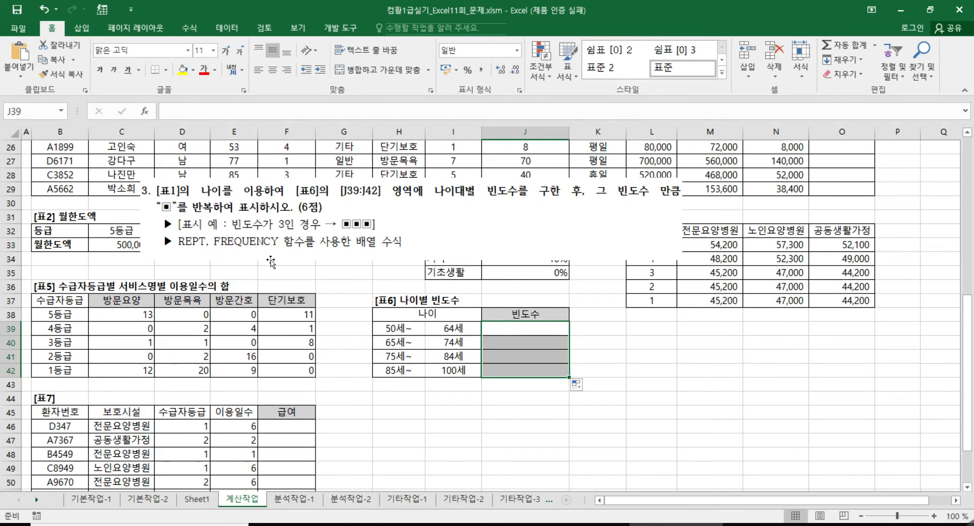
{"action": "left_click", "coordinate": [515, 424]}
Start a REPT formula over J39:J42 with its function arguments open and clear of [표6]
{"action": "left_click_drag", "start_coordinate": [531, 331], "coordinate": [575, 372]}
{"action": "type", "text": "=re"}
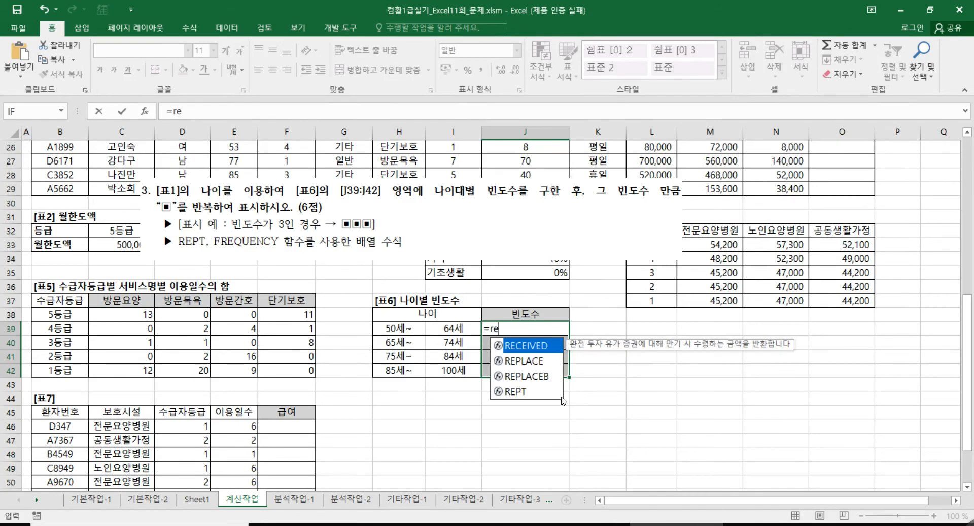
{"action": "double_click", "coordinate": [515, 391]}
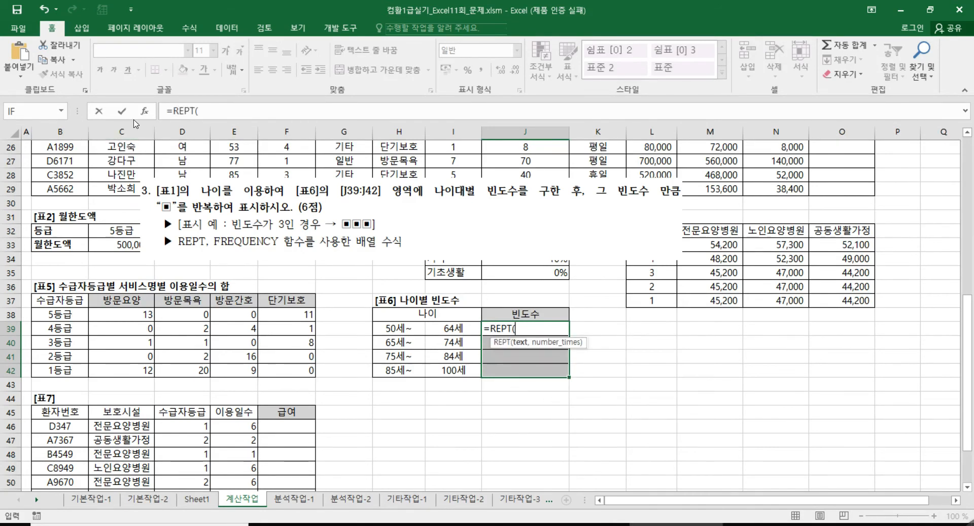
{"action": "left_click", "coordinate": [146, 112]}
{"action": "left_click_drag", "start_coordinate": [312, 378], "coordinate": [343, 210]}
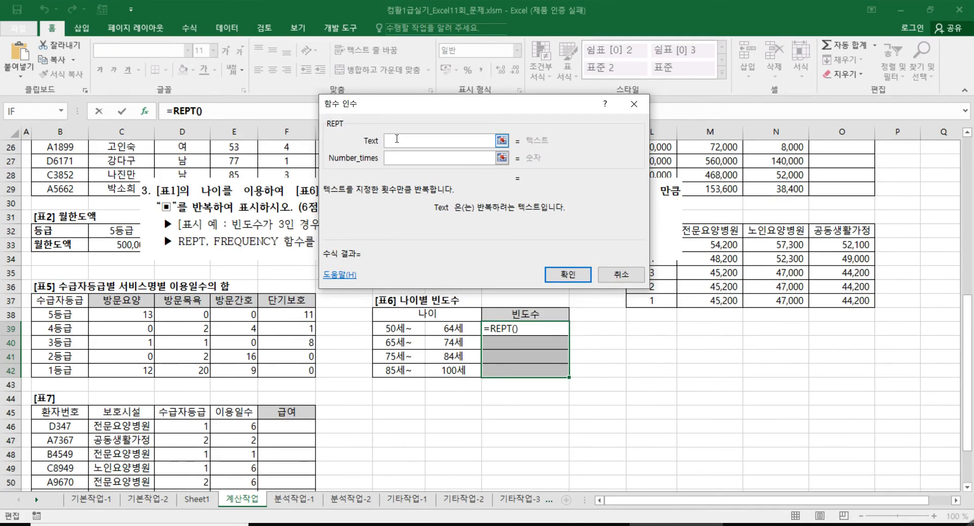
Set REPT's Text argument to "▣", picking the symbol from the special characters of ㅁ
{"action": "type", "text": "\"\""}
{"action": "type", "text": "ㅁ"}
{"action": "key", "text": "Hangul_Hanja"}
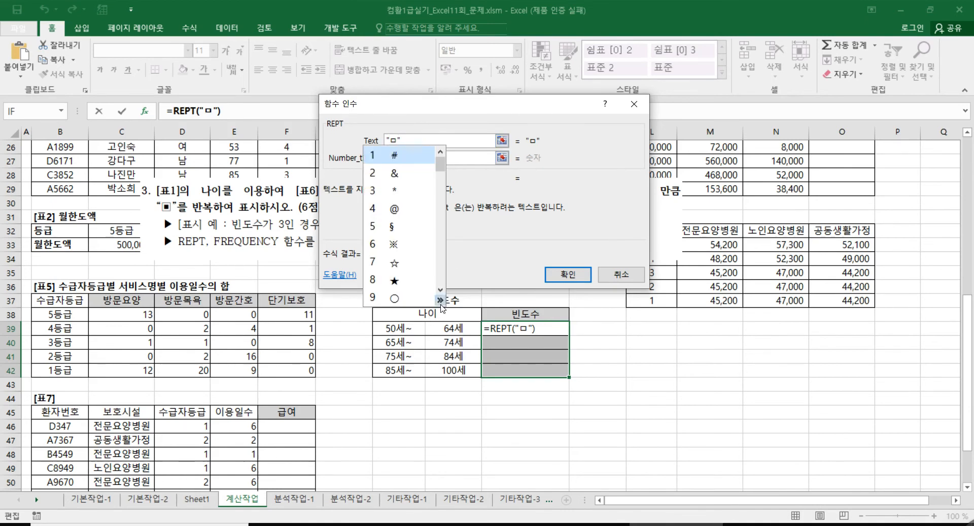
{"action": "left_click", "coordinate": [441, 300]}
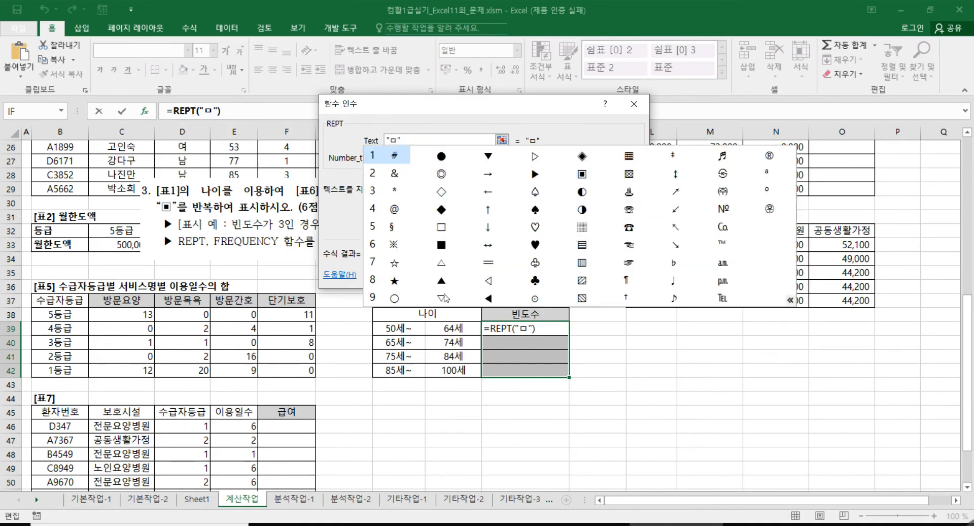
{"action": "left_click", "coordinate": [582, 175]}
Nest a FREQUENCY function in REPT's Number_times argument and keep its arguments dialog clear of J39:J42
{"action": "left_click", "coordinate": [402, 157]}
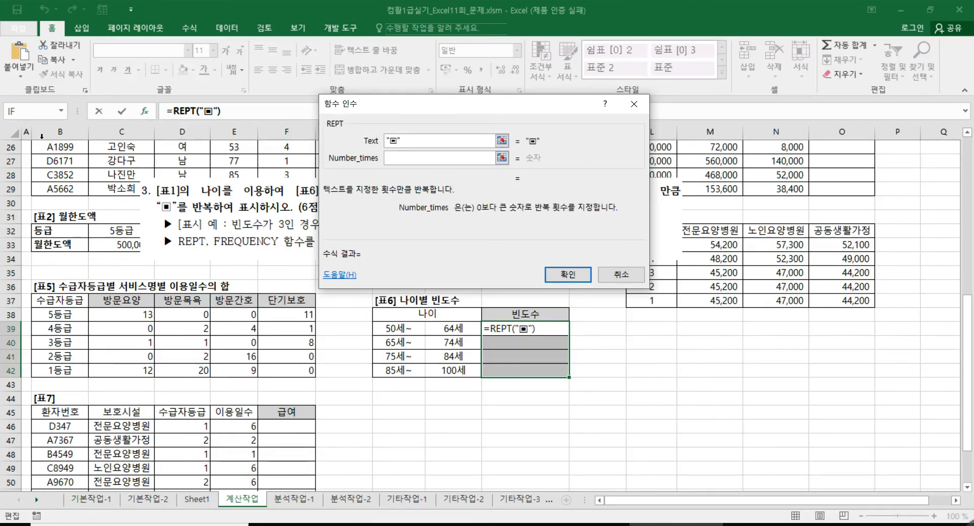
{"action": "left_click", "coordinate": [64, 111]}
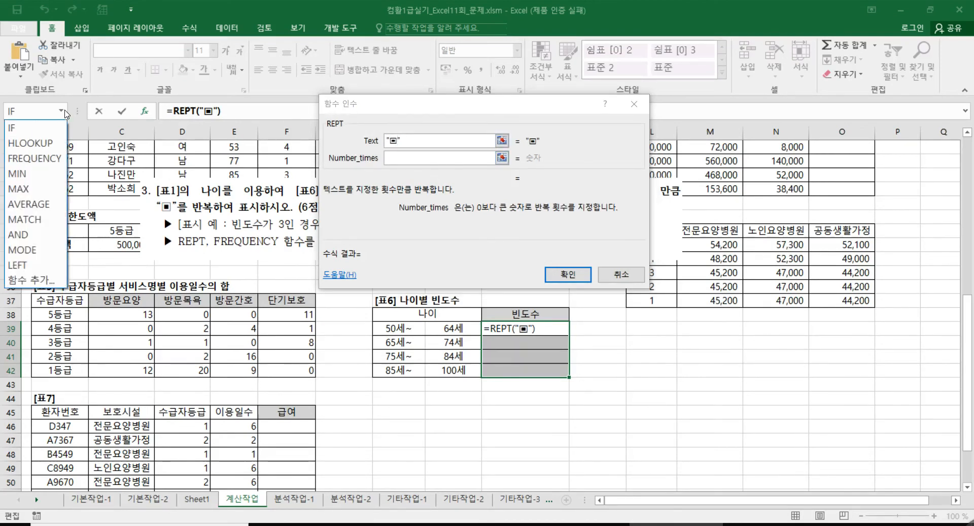
{"action": "left_click", "coordinate": [54, 156]}
{"action": "left_click_drag", "start_coordinate": [325, 232], "coordinate": [96, 353]}
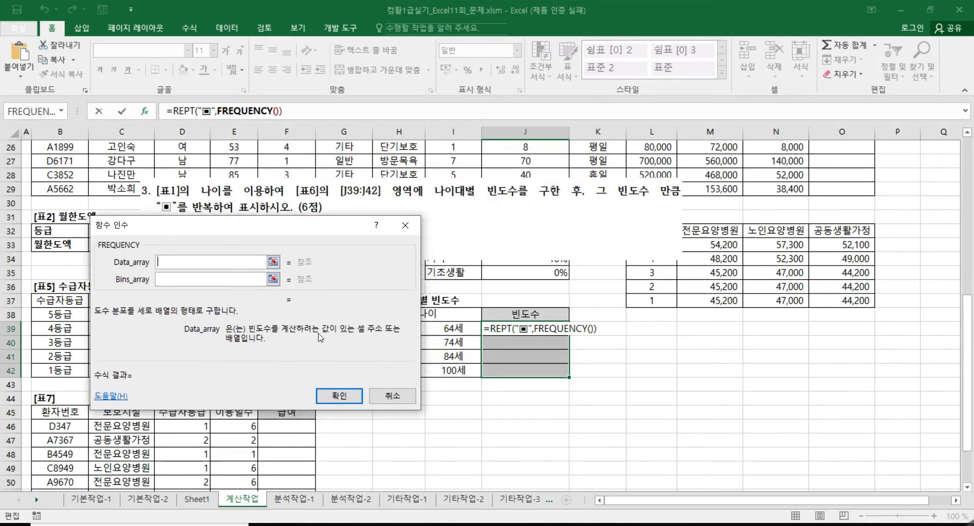
Set FREQUENCY's Data_array to the ages in [표1], E4:E29
{"action": "left_click", "coordinate": [182, 279]}
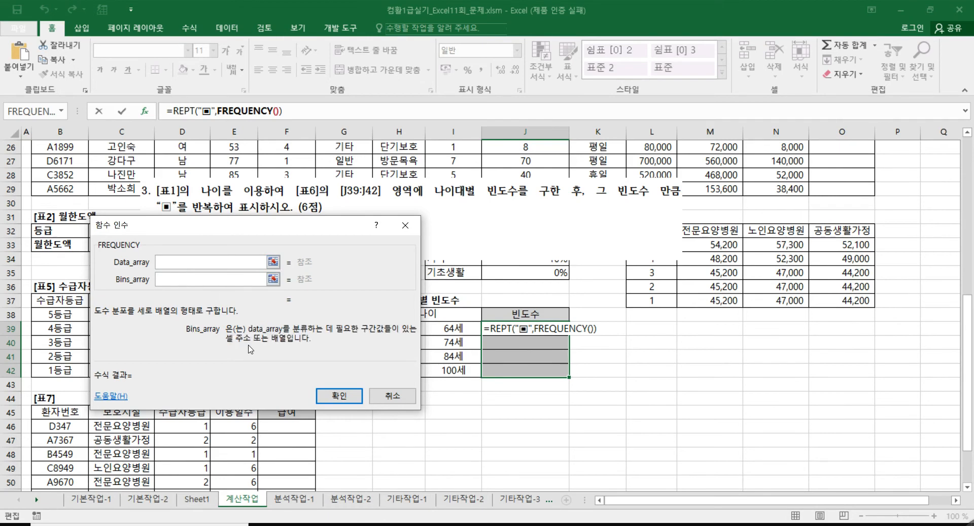
{"action": "left_click", "coordinate": [176, 263]}
{"action": "scroll", "coordinate": [202, 426], "scroll_direction": "up", "scroll_amount": 8}
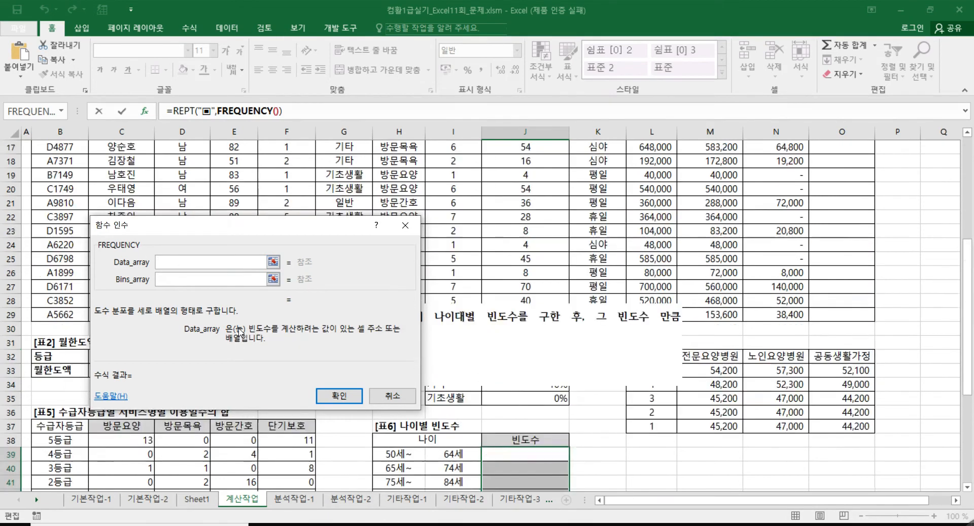
{"action": "left_click", "coordinate": [235, 188]}
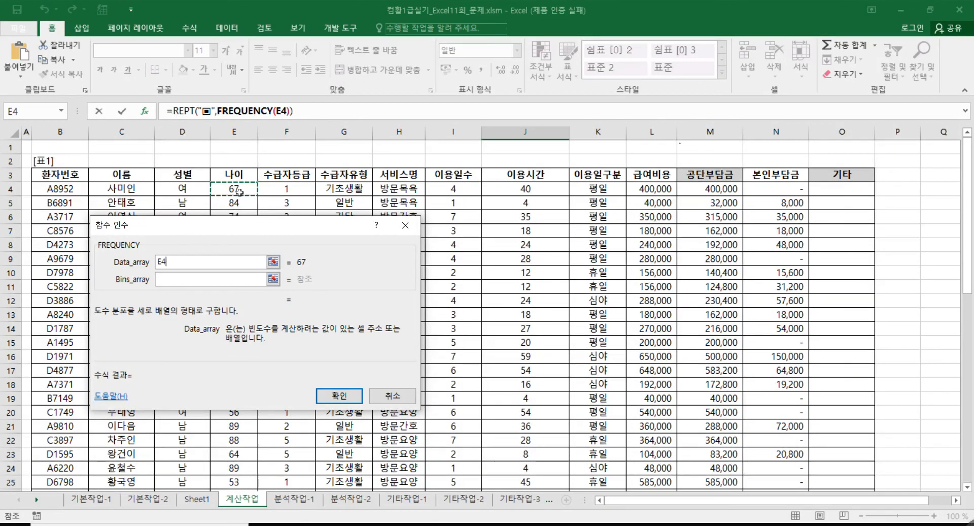
{"action": "key", "text": "ctrl+shift+Down"}
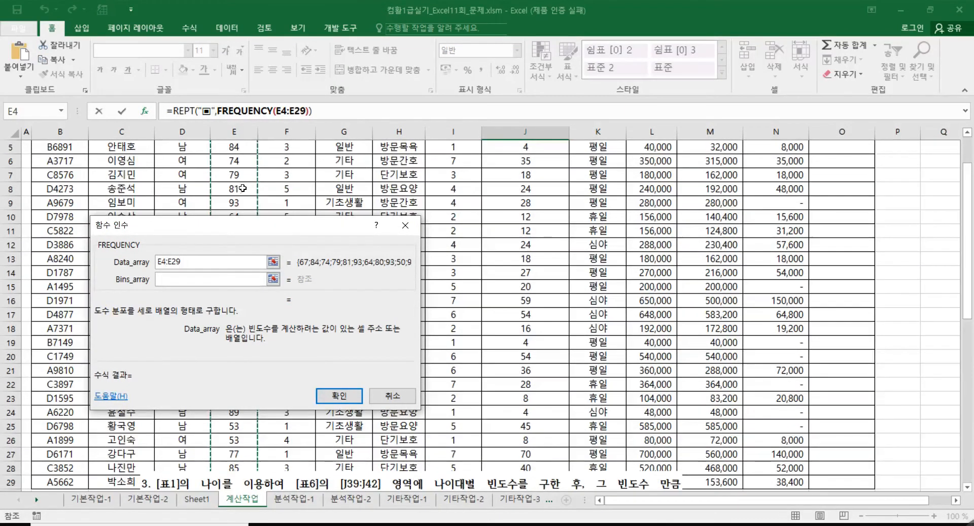
Set FREQUENCY's Bins_array to the upper age bounds I39:I42 and enter the formula as an array formula over J39:J42
{"action": "scroll", "coordinate": [441, 418], "scroll_direction": "down", "scroll_amount": 3}
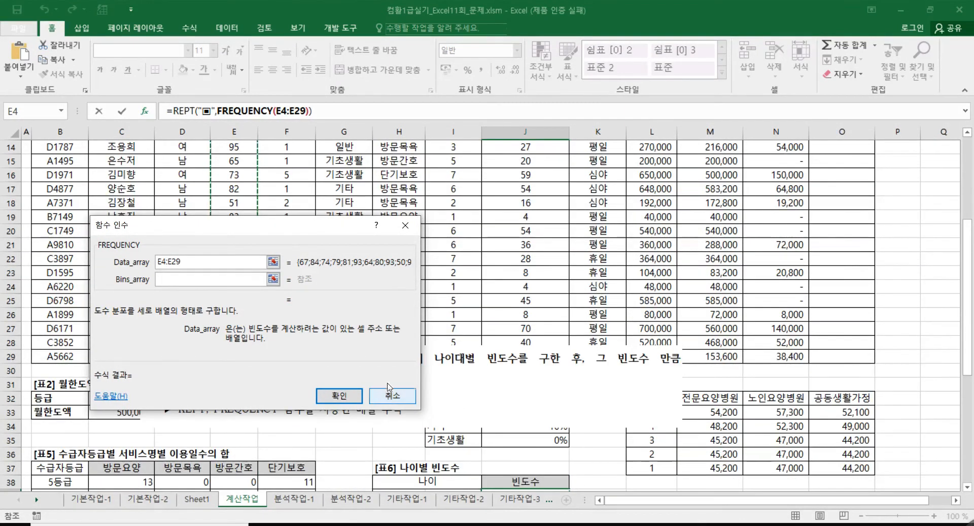
{"action": "left_click", "coordinate": [206, 277]}
{"action": "scroll", "coordinate": [441, 396], "scroll_direction": "down", "scroll_amount": 2}
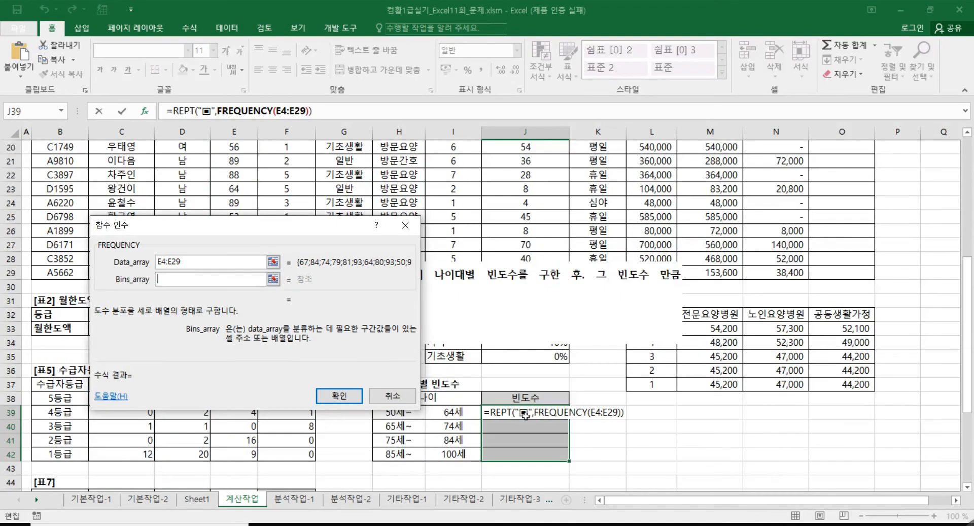
{"action": "left_click_drag", "start_coordinate": [472, 412], "coordinate": [460, 459]}
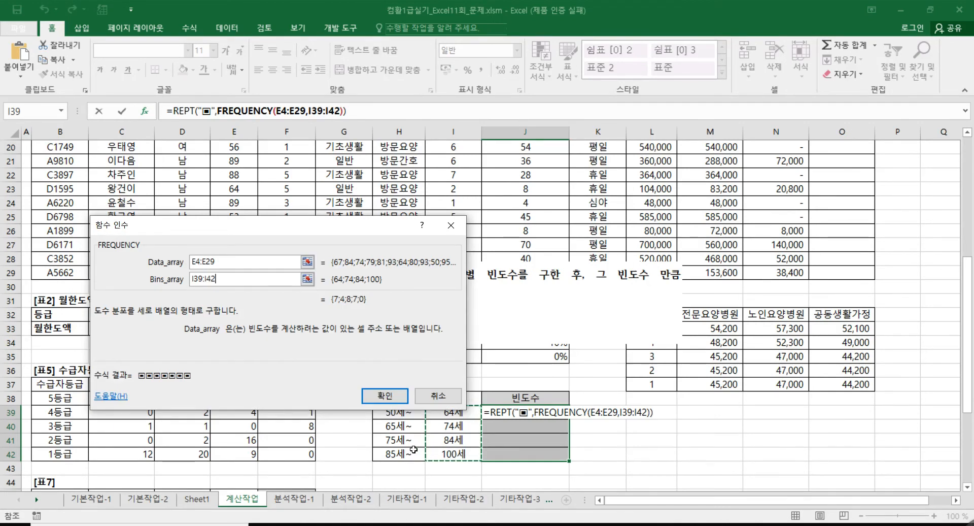
{"action": "left_click_drag", "start_coordinate": [319, 360], "coordinate": [550, 221]}
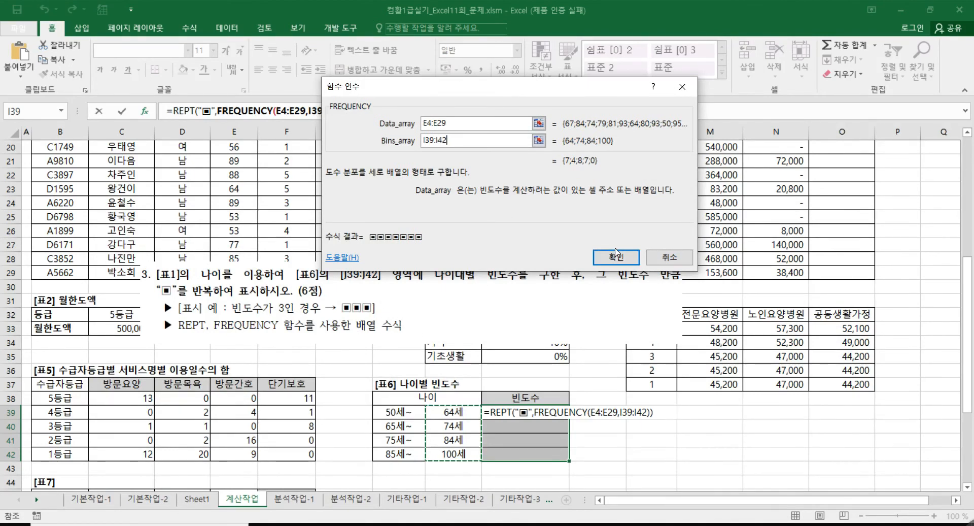
{"action": "key", "text": "ctrl+shift+Return"}
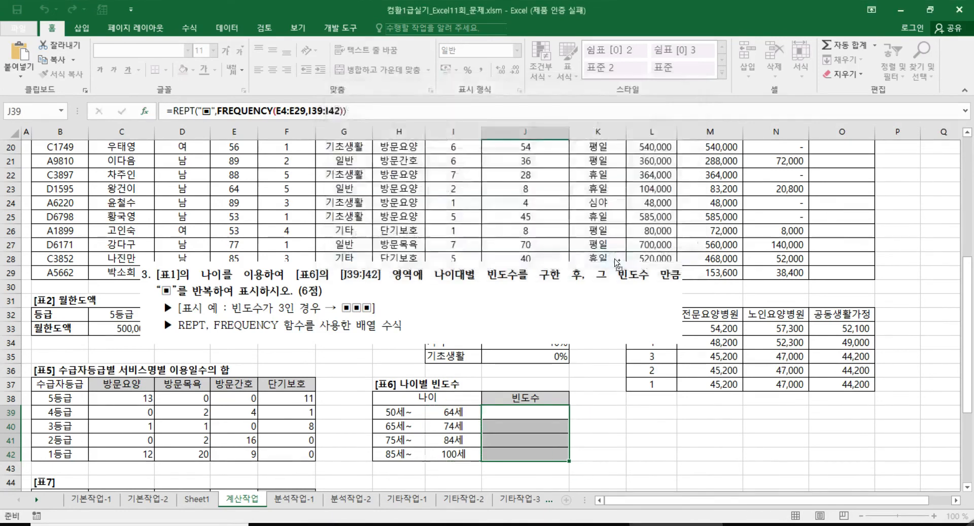
{"action": "left_click", "coordinate": [595, 448]}
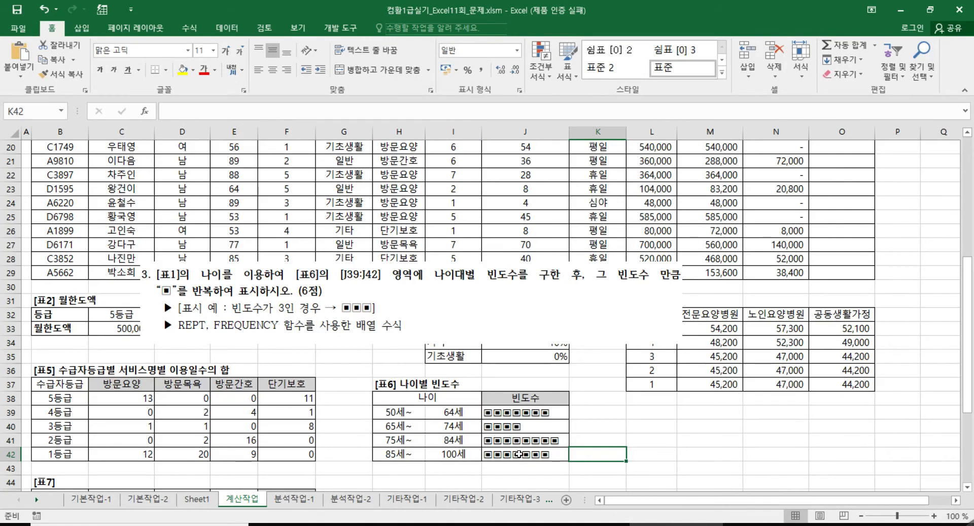
Check the 65–74 age band's symbols in [표6] against the matching ages in the 나이 column of [표1]
{"action": "left_click", "coordinate": [532, 422]}
{"action": "left_click_drag", "start_coordinate": [398, 426], "coordinate": [561, 426]}
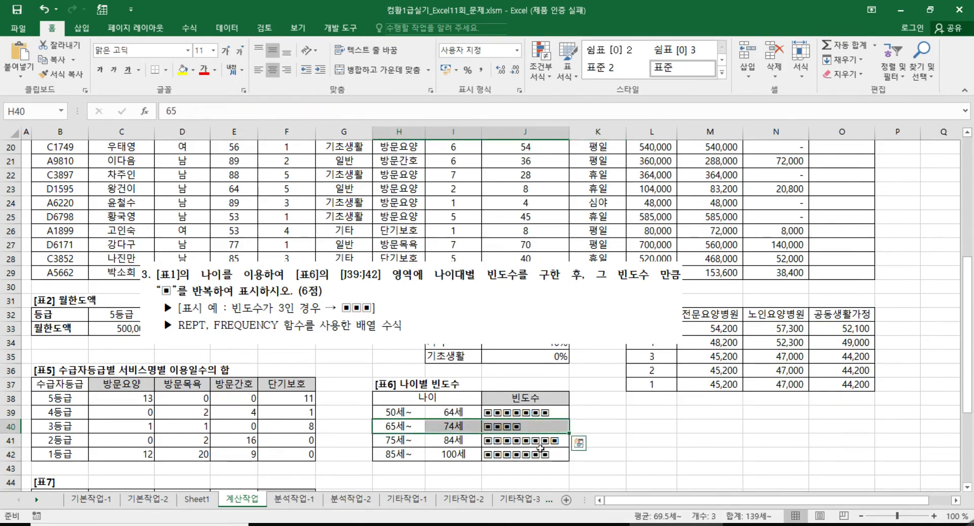
{"action": "scroll", "coordinate": [244, 328], "scroll_direction": "up", "scroll_amount": 6}
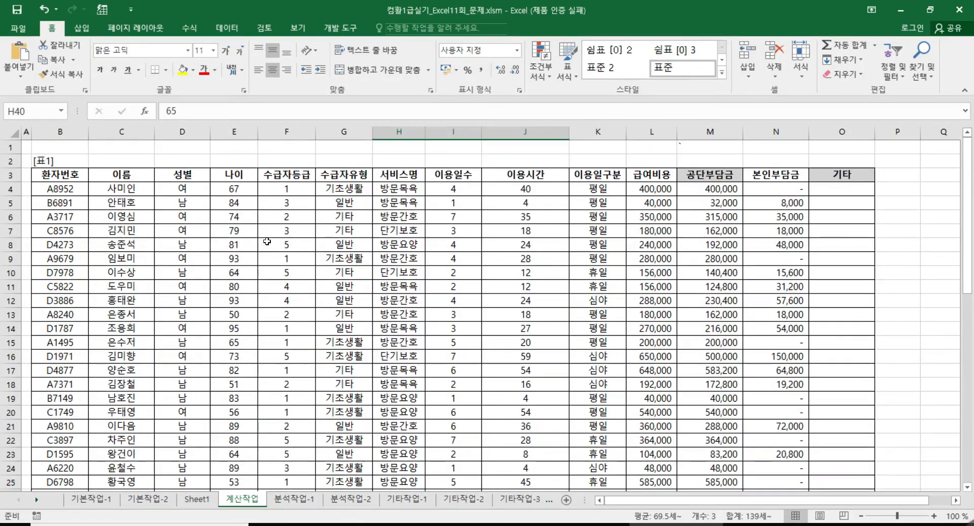
{"action": "left_click", "coordinate": [250, 192]}
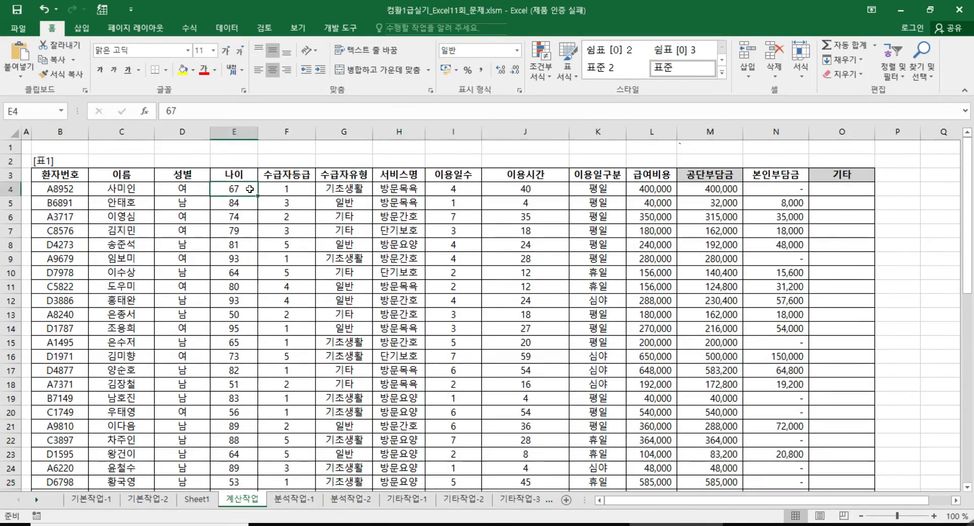
{"action": "left_click", "coordinate": [243, 217]}
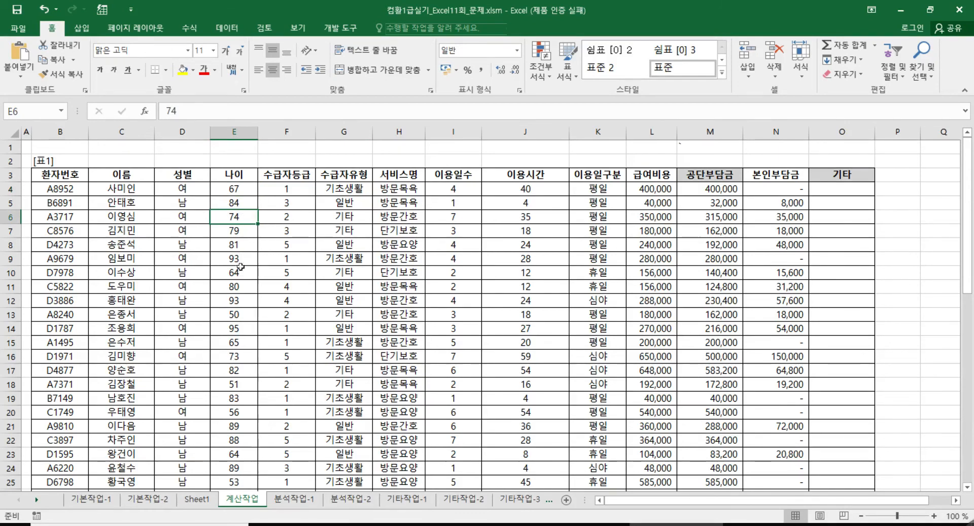
{"action": "left_click", "coordinate": [243, 342]}
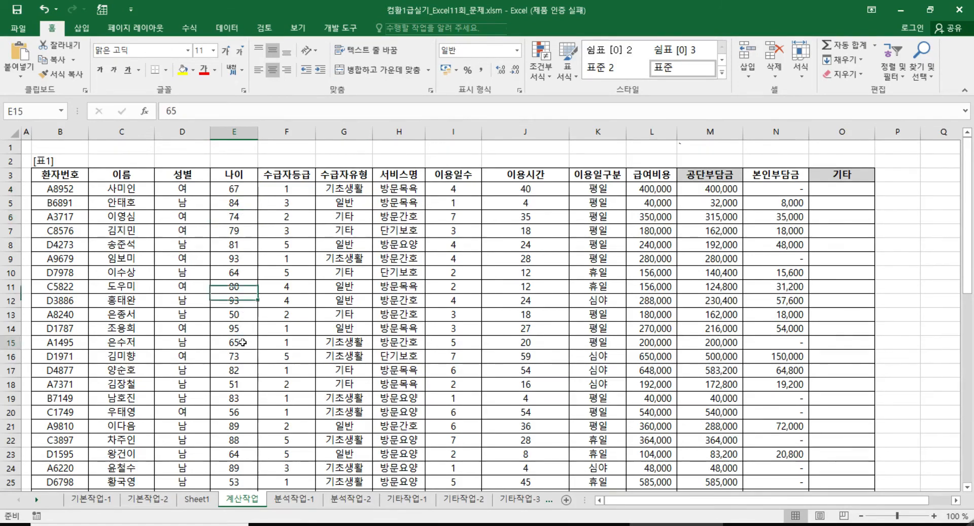
{"action": "left_click", "coordinate": [245, 355]}
{"action": "scroll", "coordinate": [242, 406], "scroll_direction": "down", "scroll_amount": 3}
{"action": "scroll", "coordinate": [475, 374], "scroll_direction": "down", "scroll_amount": 5}
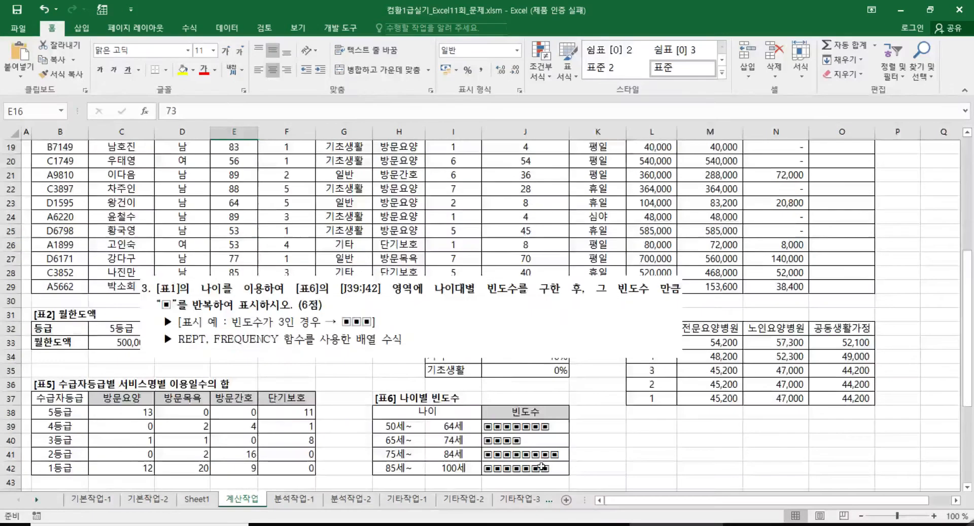
{"action": "left_click", "coordinate": [595, 401]}
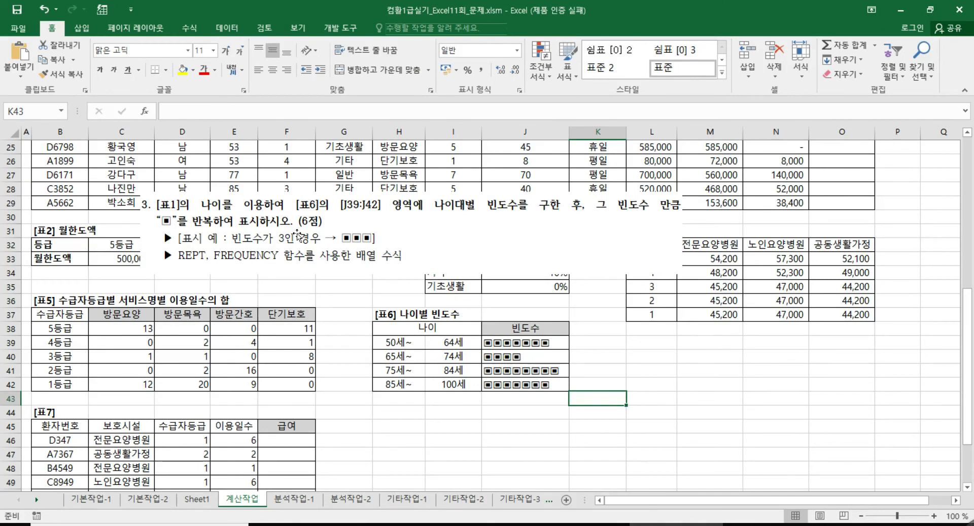
Recrop the question picture to show only question 4 about 'fn기타' and move it up over rows 27 to 38
{"action": "left_click_drag", "start_coordinate": [297, 235], "coordinate": [288, 233]}
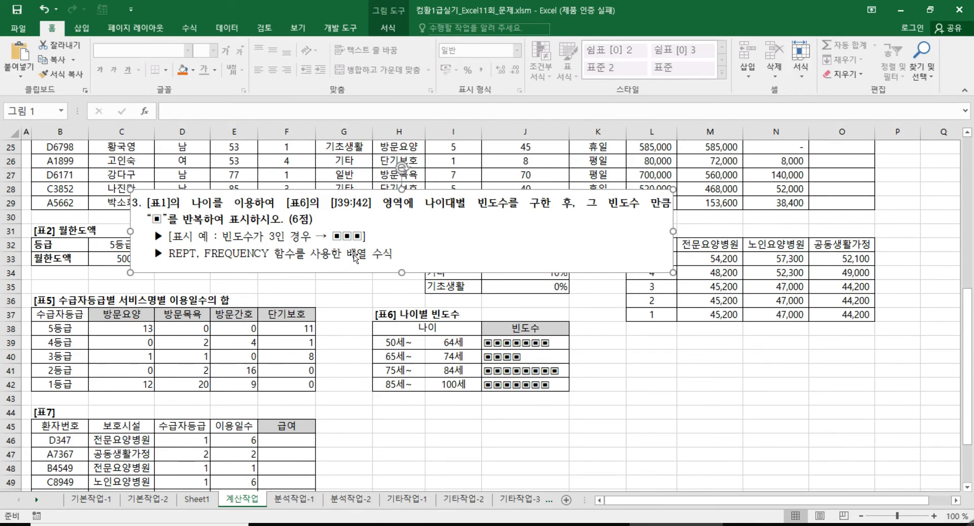
{"action": "left_click", "coordinate": [388, 23]}
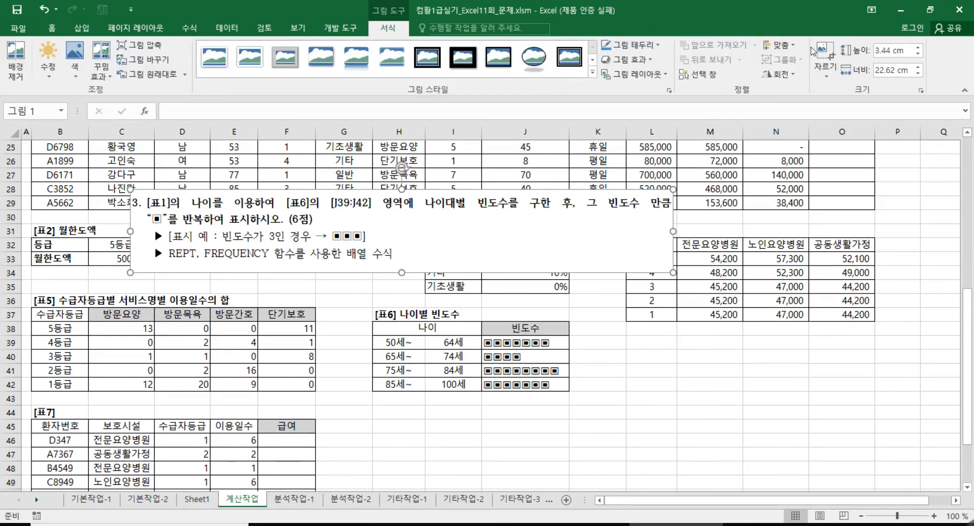
{"action": "left_click", "coordinate": [826, 56]}
{"action": "left_click_drag", "start_coordinate": [396, 270], "coordinate": [396, 449]}
{"action": "left_click_drag", "start_coordinate": [399, 191], "coordinate": [398, 279]}
{"action": "left_click", "coordinate": [719, 387]}
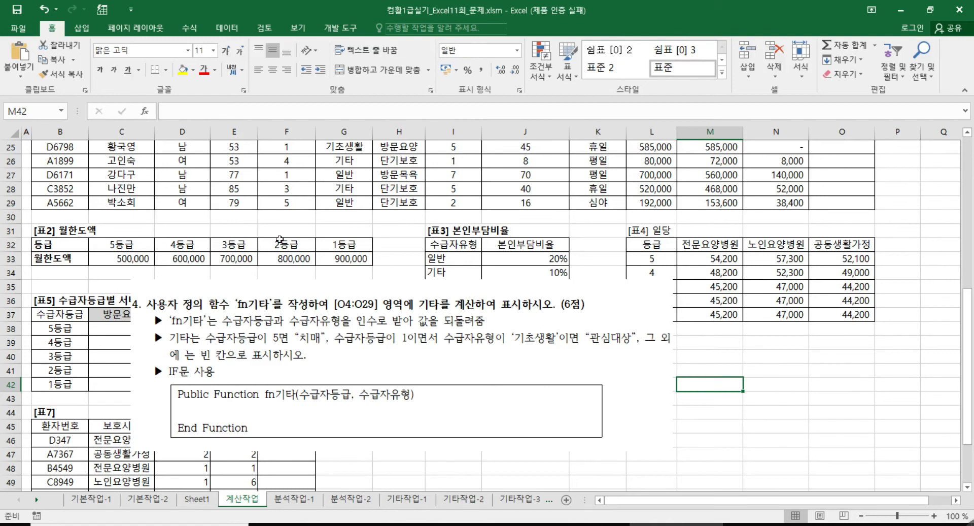
{"action": "left_click_drag", "start_coordinate": [328, 364], "coordinate": [315, 255]}
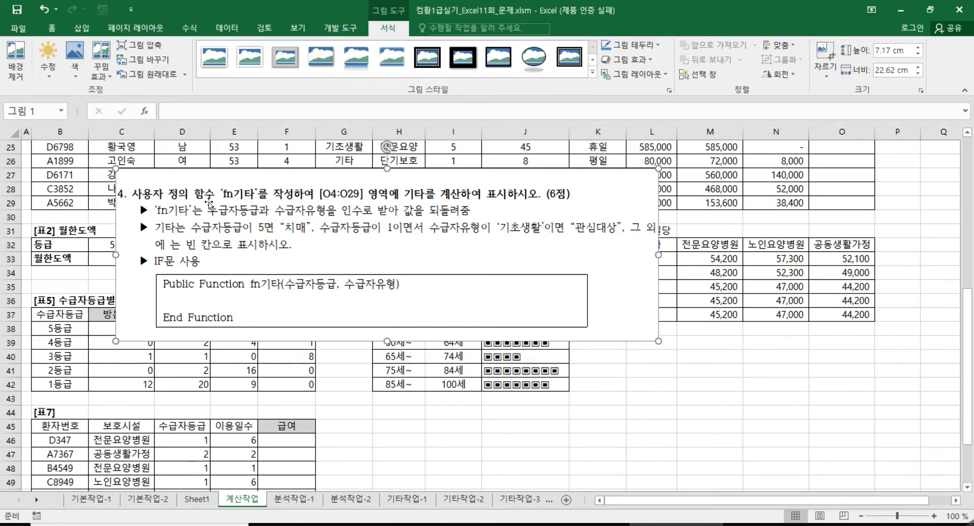
Open the Visual Basic editor for the workbook and insert a new standard module
{"action": "left_click", "coordinate": [348, 29]}
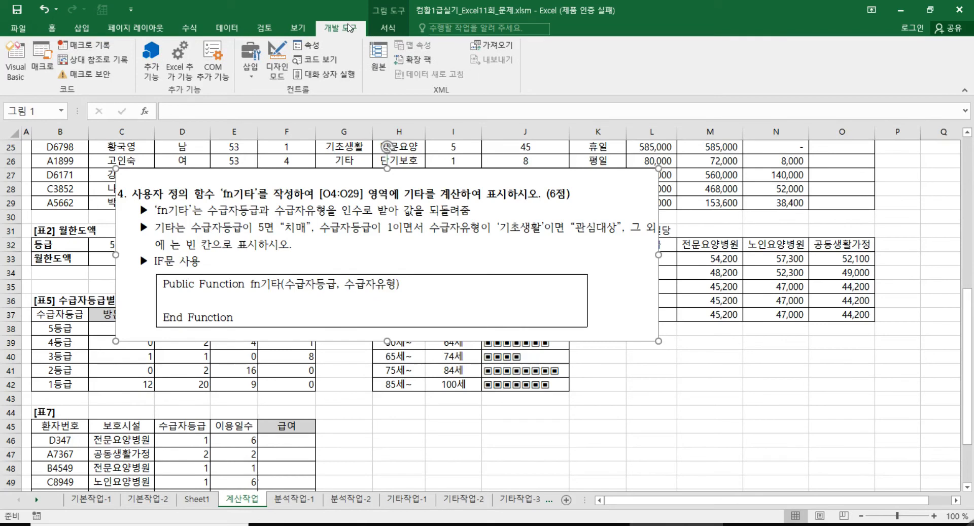
{"action": "left_click", "coordinate": [20, 71]}
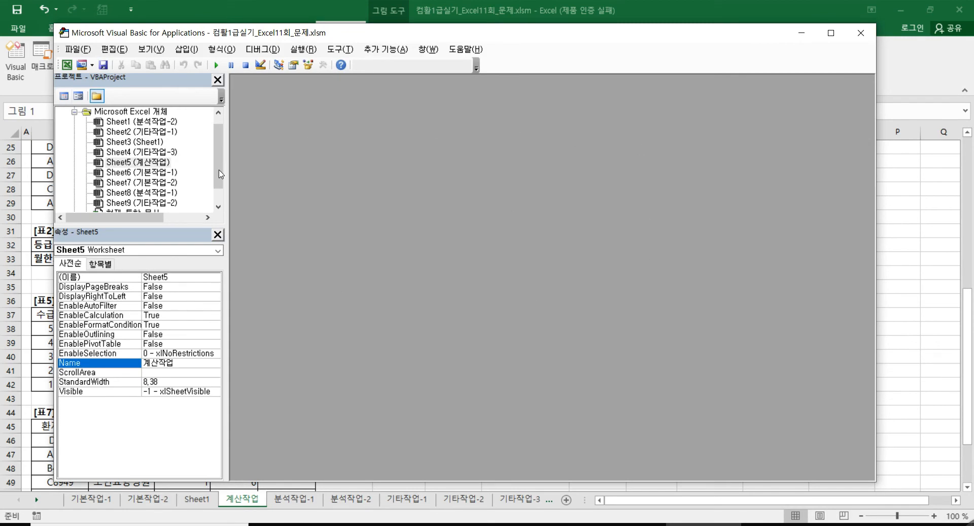
{"action": "left_click", "coordinate": [187, 49]}
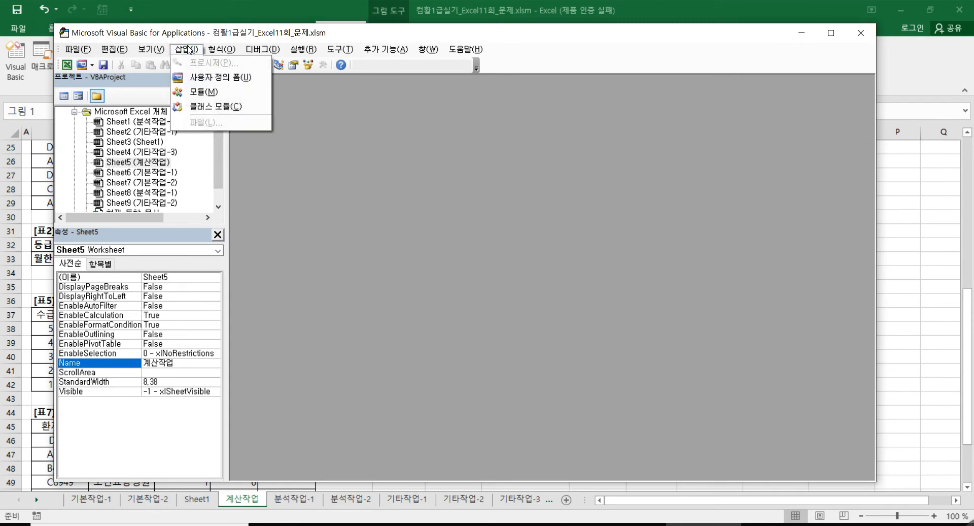
{"action": "left_click", "coordinate": [187, 95]}
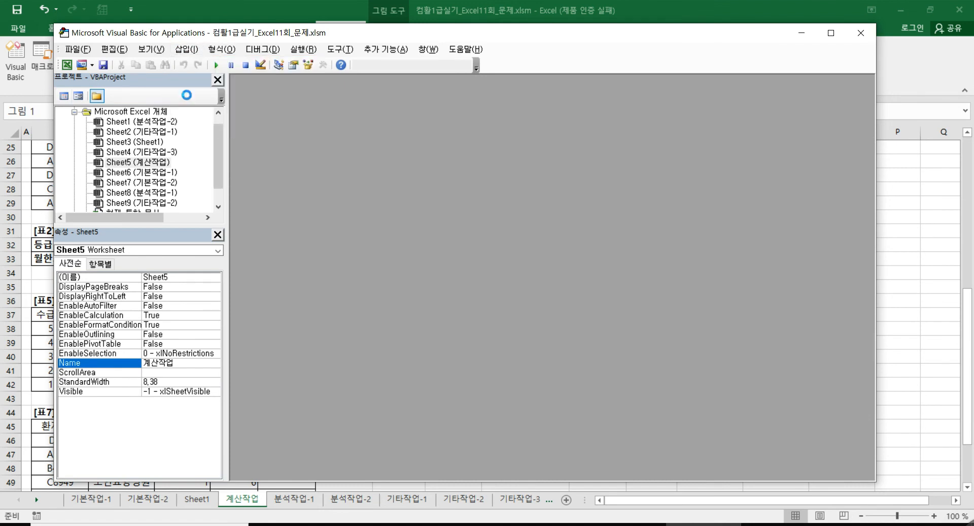
Add a Public Function procedure named fn기타 to the new module, checking the name against question 4
{"action": "left_click", "coordinate": [187, 49]}
{"action": "left_click", "coordinate": [213, 63]}
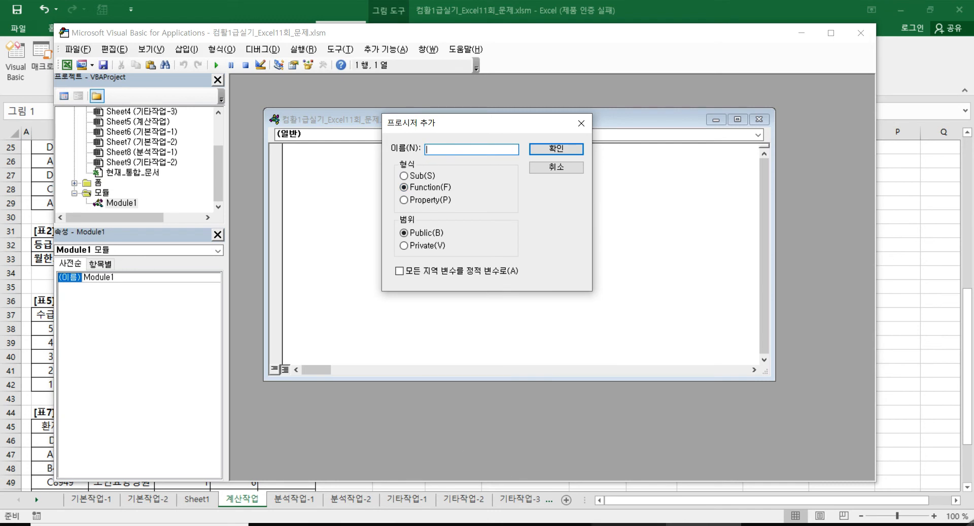
{"action": "left_click", "coordinate": [599, 525]}
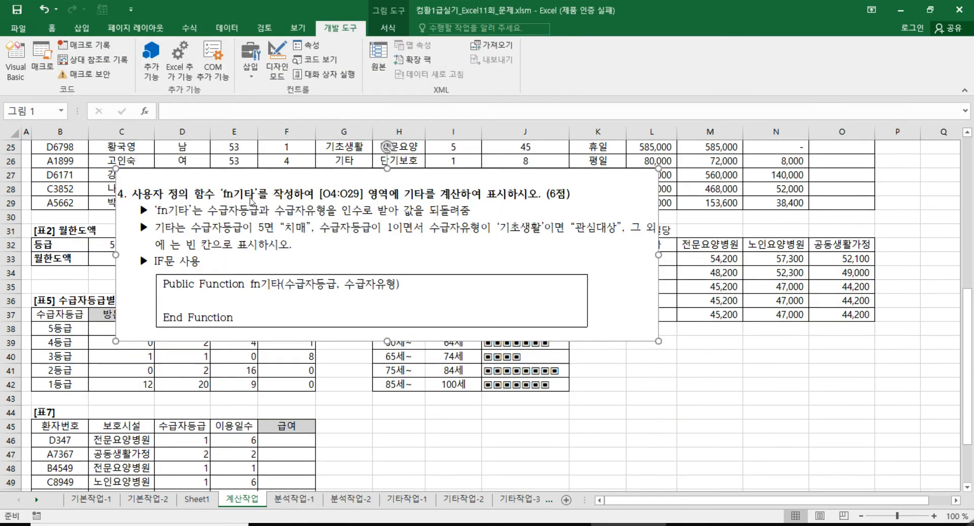
{"action": "left_click", "coordinate": [682, 524]}
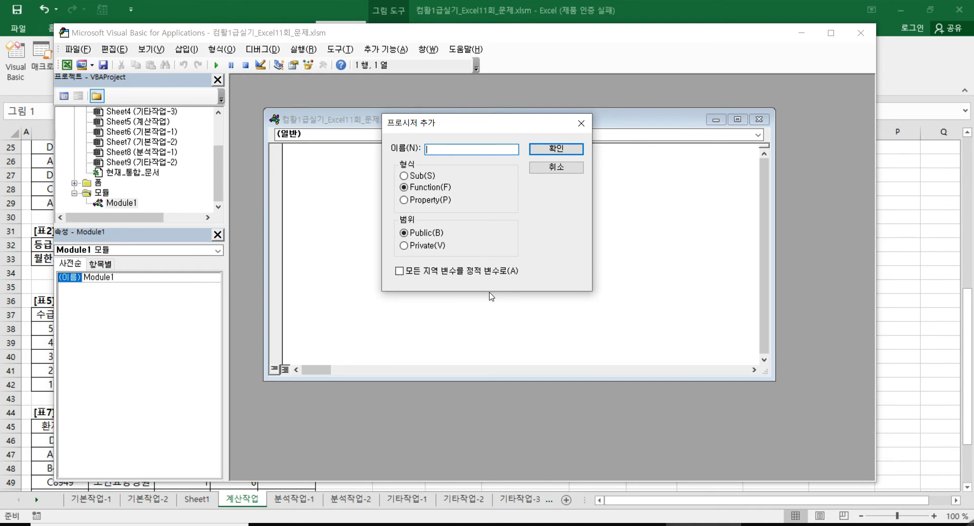
{"action": "type", "text": "기타"}
{"action": "key", "text": "Return"}
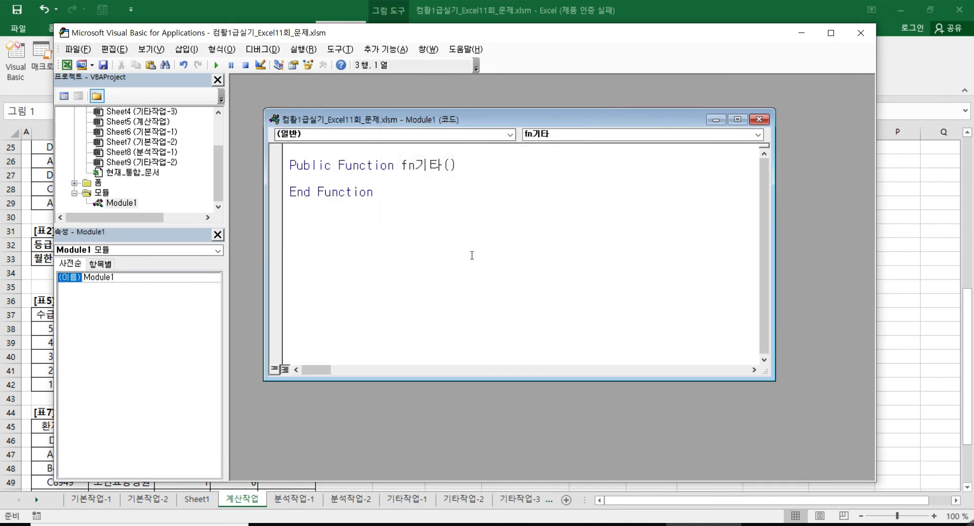
Give the fn기타 function the parameters 수급자등급 and 수급자유형, as specified in question 4
{"action": "left_click", "coordinate": [629, 524]}
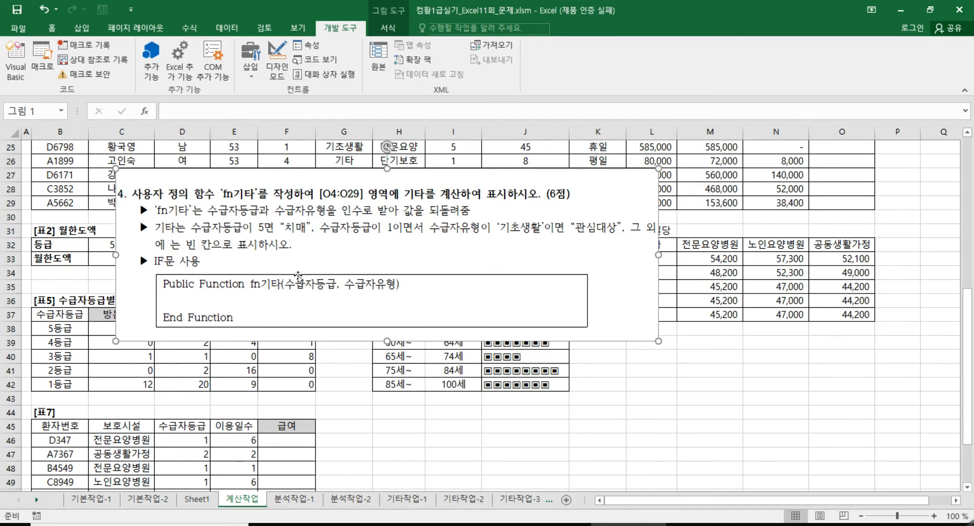
{"action": "key", "text": "alt+F11"}
{"action": "left_click", "coordinate": [449, 164]}
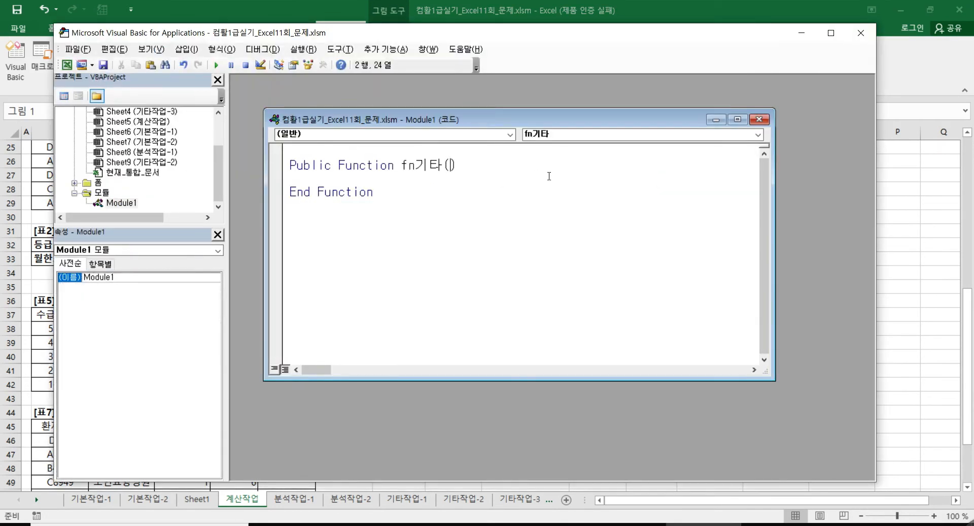
{"action": "type", "text": "수ㄱ"}
{"action": "type", "text": "ㅡㅂㅈㅏ"}
{"action": "type", "text": "ㄷㅡㅇㄱ"}
{"action": "type", "text": ","}
{"action": "type", "text": "ㅅ"}
{"action": "type", "text": "ㅡㅂㅈㅏㅇㅠㅎㅕ"}
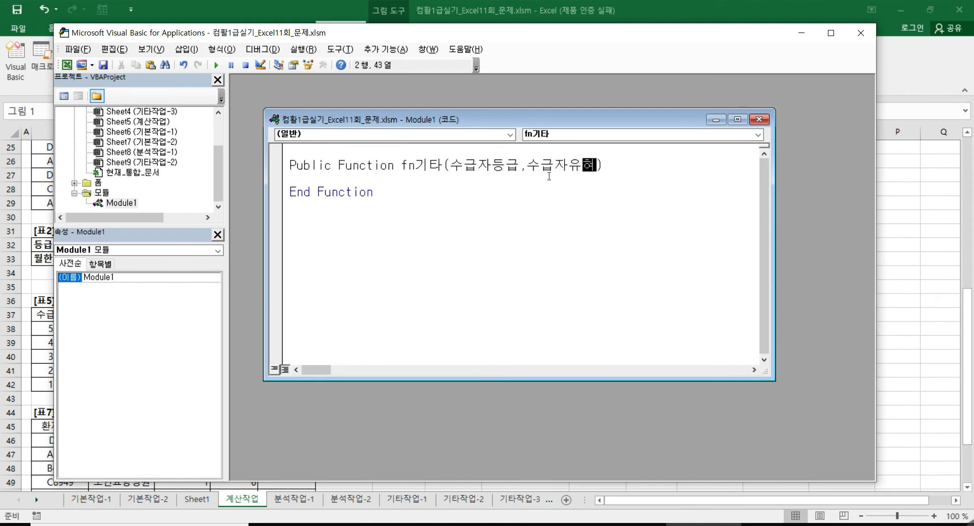
{"action": "type", "text": "ㅇ"}
{"action": "key", "text": "Down"}
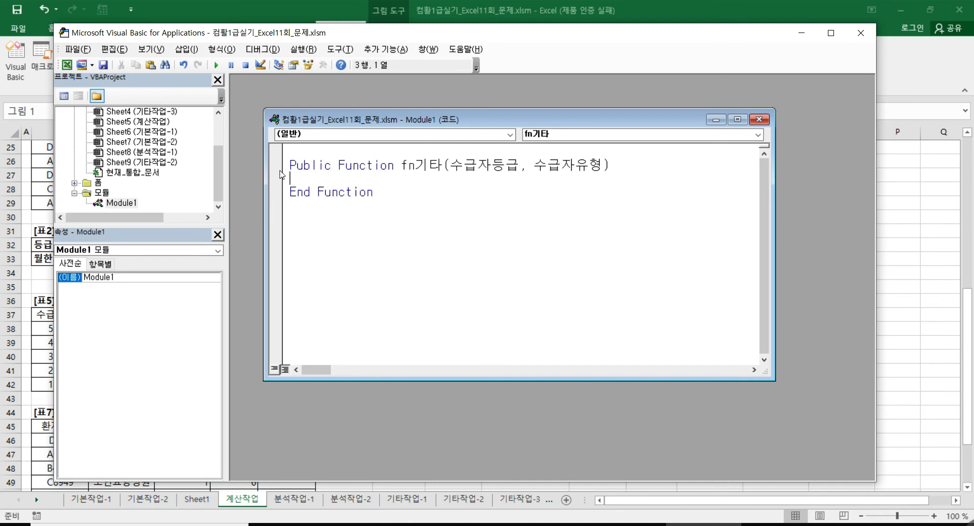
Review question 4 on the worksheet, marking the IF requirement and the conditions for "치매", "관심대상" and blank results
{"action": "key", "text": "alt+F11"}
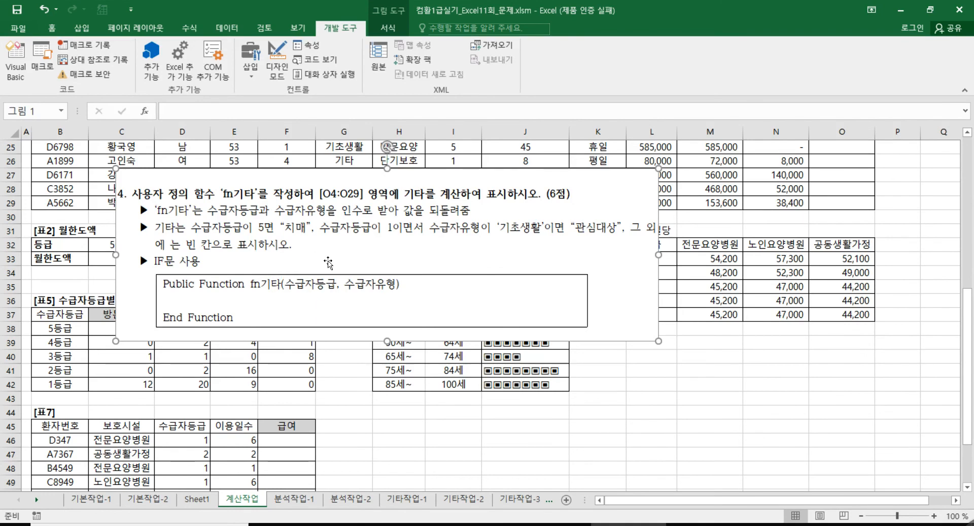
{"action": "left_click", "coordinate": [661, 400]}
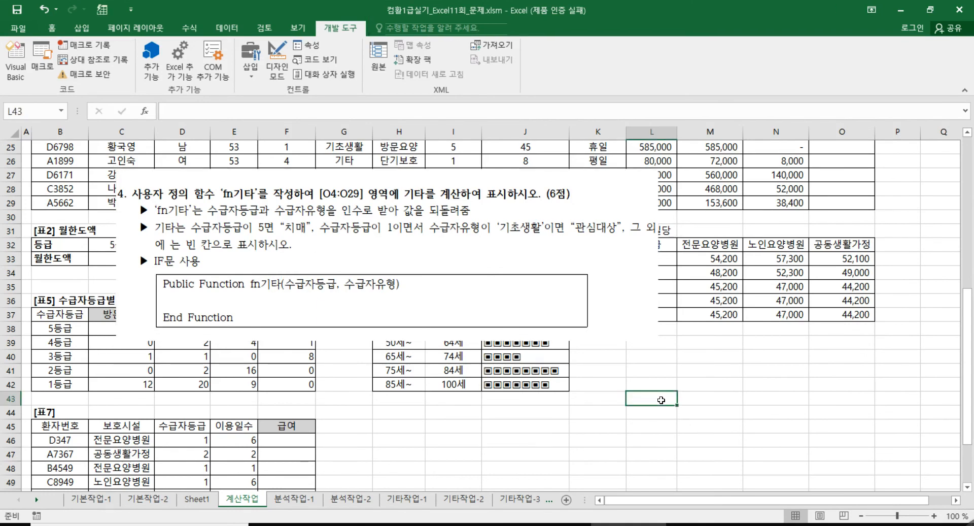
{"action": "type", "text": "`"}
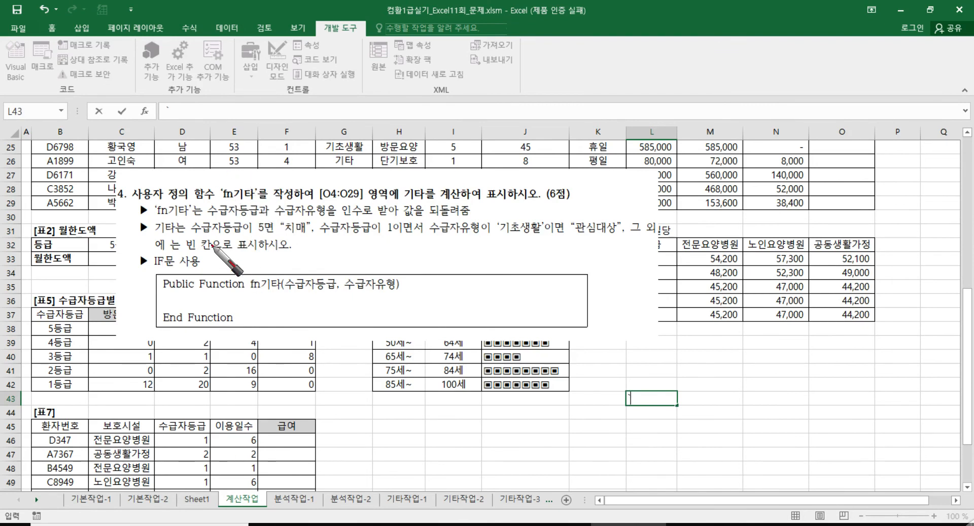
{"action": "mouse_move", "coordinate": [193, 235]}
{"action": "left_mouse_down"}
{"action": "mouse_move", "coordinate": [266, 238]}
{"action": "mouse_move", "coordinate": [278, 217]}
{"action": "mouse_move", "coordinate": [304, 233]}
{"action": "mouse_move", "coordinate": [303, 250]}
{"action": "left_mouse_up"}
{"action": "mouse_move", "coordinate": [139, 262]}
{"action": "left_mouse_down"}
{"action": "mouse_move", "coordinate": [155, 274]}
{"action": "mouse_move", "coordinate": [200, 268]}
{"action": "left_mouse_up"}
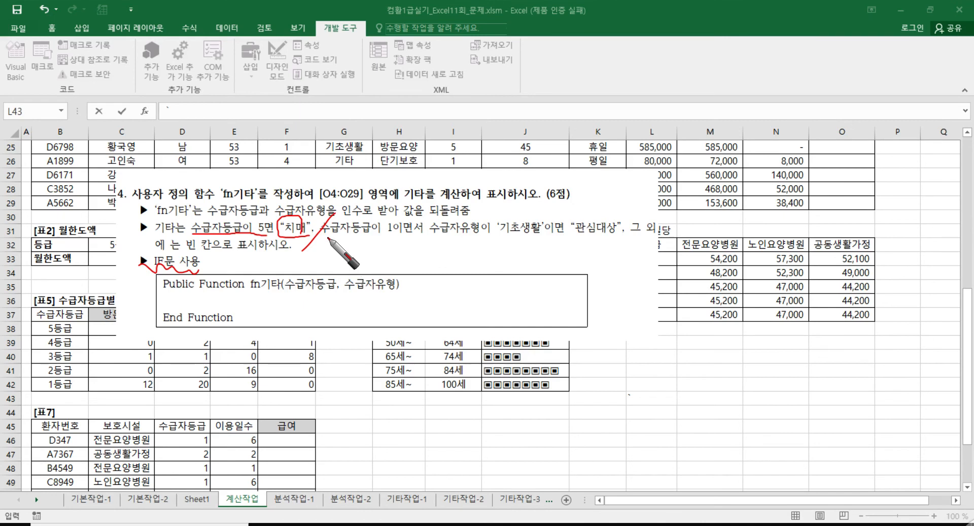
{"action": "mouse_move", "coordinate": [328, 235]}
{"action": "left_mouse_down"}
{"action": "mouse_move", "coordinate": [392, 238]}
{"action": "mouse_move", "coordinate": [414, 217]}
{"action": "mouse_move", "coordinate": [410, 261]}
{"action": "mouse_move", "coordinate": [426, 251]}
{"action": "mouse_move", "coordinate": [442, 262]}
{"action": "mouse_move", "coordinate": [397, 252]}
{"action": "mouse_move", "coordinate": [448, 254]}
{"action": "left_mouse_up"}
{"action": "mouse_move", "coordinate": [442, 235]}
{"action": "left_mouse_down"}
{"action": "mouse_move", "coordinate": [543, 235]}
{"action": "mouse_move", "coordinate": [606, 210]}
{"action": "mouse_move", "coordinate": [594, 238]}
{"action": "left_mouse_up"}
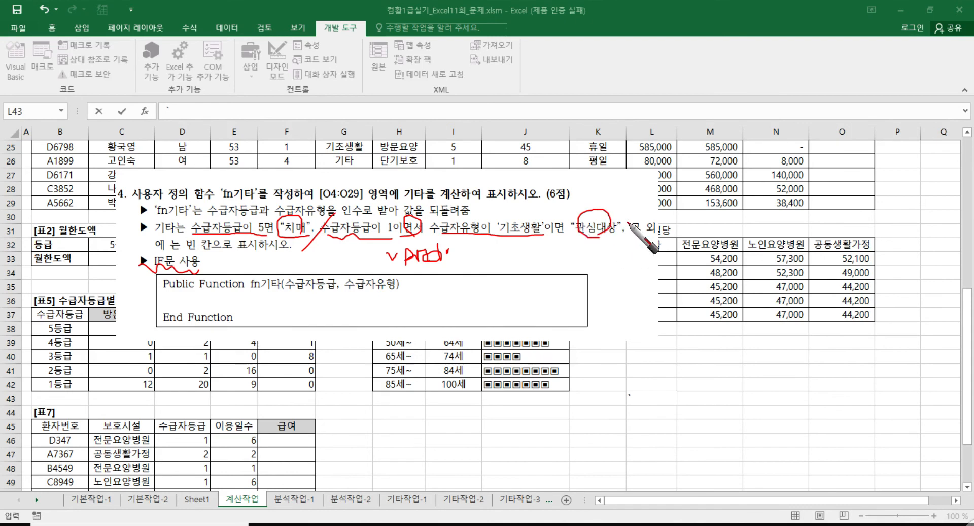
{"action": "left_click_drag", "start_coordinate": [631, 211], "coordinate": [623, 233]}
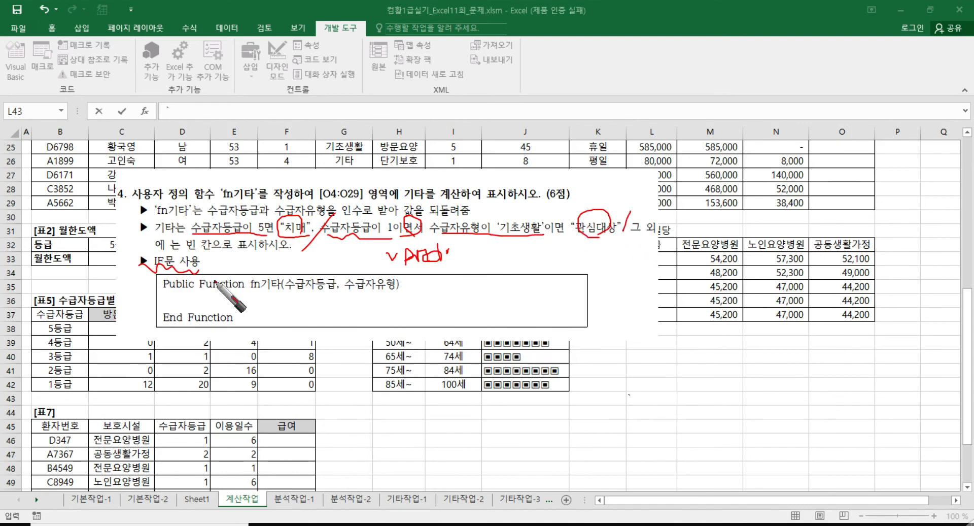
{"action": "left_click_drag", "start_coordinate": [185, 248], "coordinate": [232, 250]}
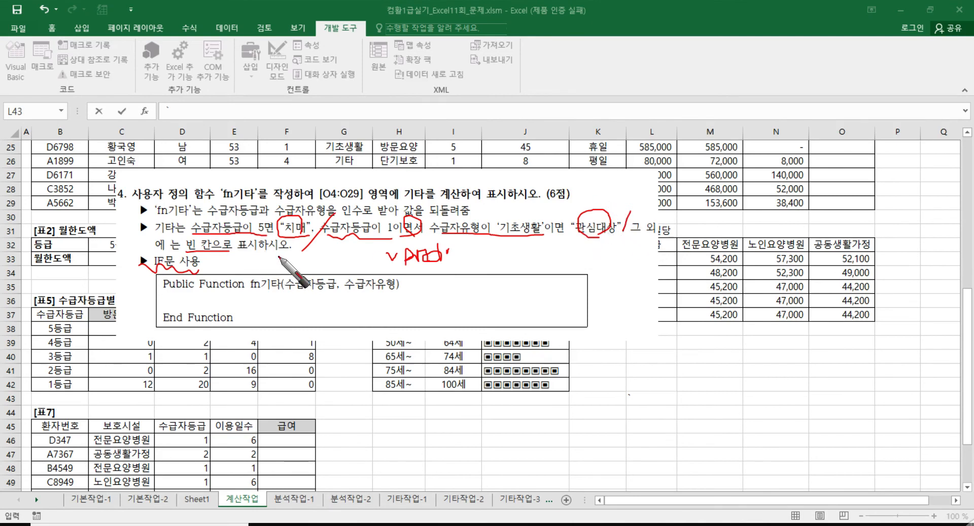
{"action": "key", "text": "Escape"}
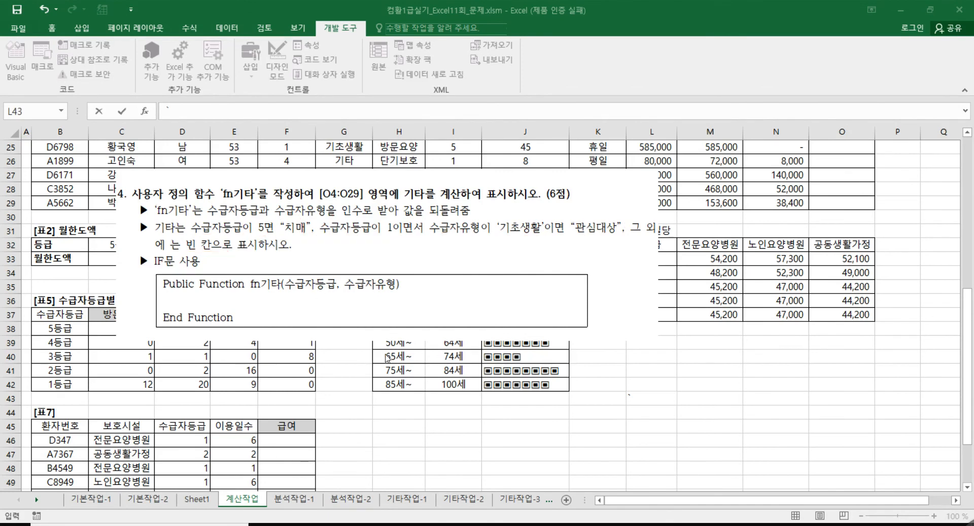
Return to the Visual Basic editor and begin the fn기타 body with the line If 수급자등급 = 5 Then
{"action": "key", "text": "alt+F11"}
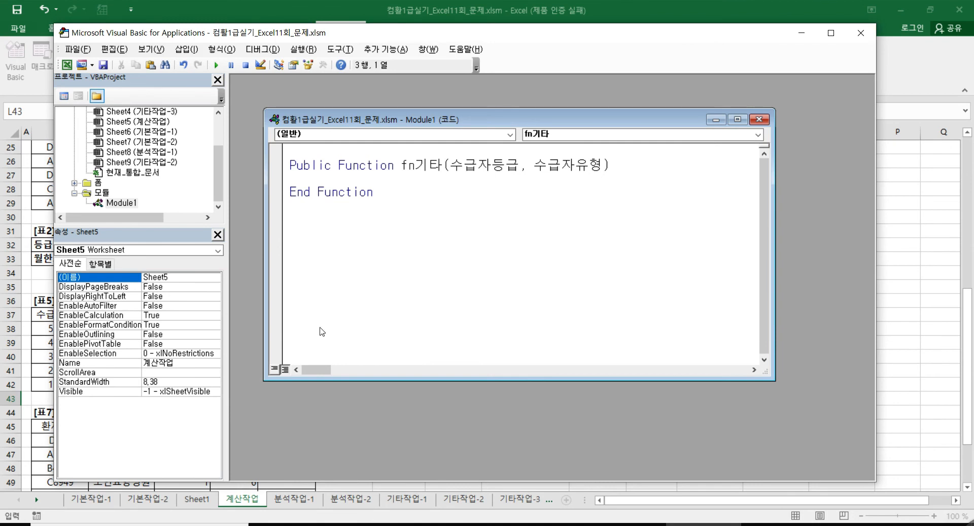
{"action": "left_click", "coordinate": [37, 321]}
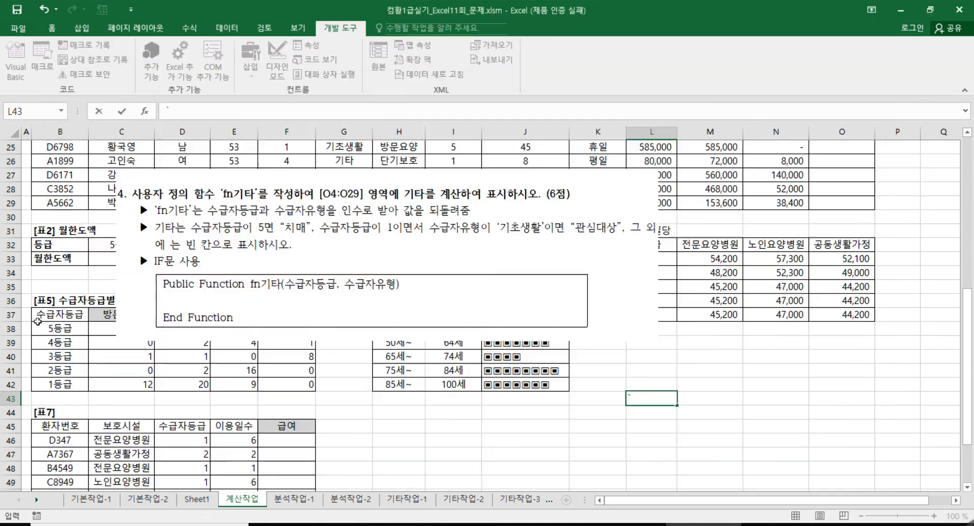
{"action": "left_click", "coordinate": [644, 427]}
{"action": "key", "text": "alt+F11"}
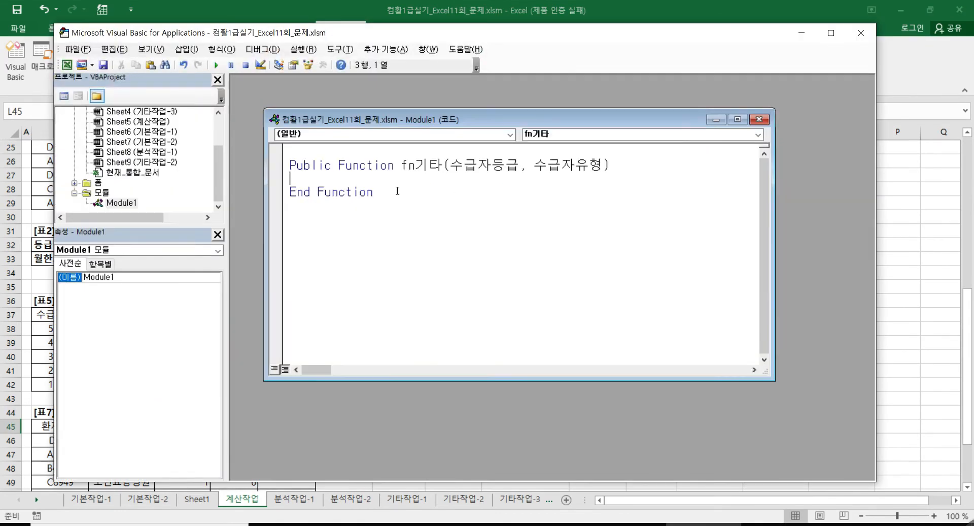
{"action": "type", "text": "ㅑ"}
{"action": "type", "text": "f"}
{"action": "type", "text": " 수급자ㄷ"}
{"action": "type", "text": "등급="}
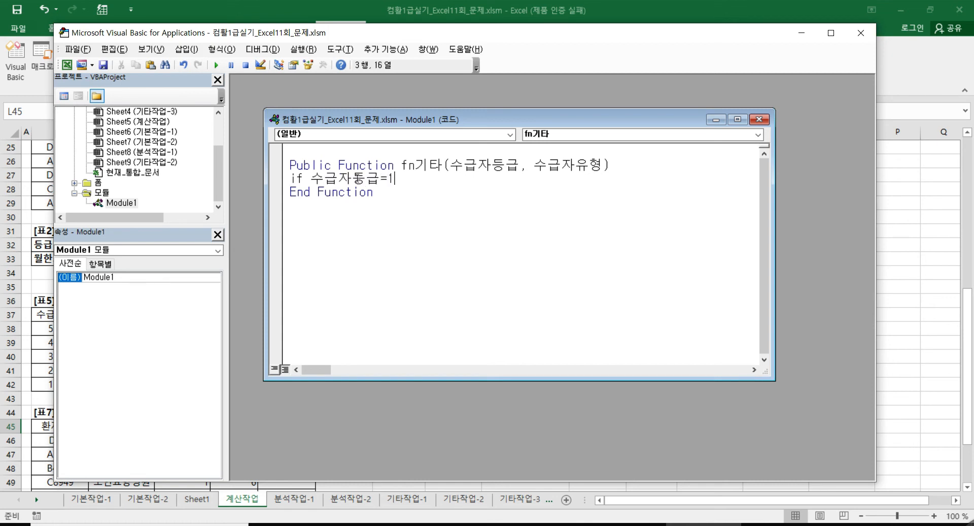
{"action": "type", "text": "5 then"}
{"action": "key", "text": "Return"}
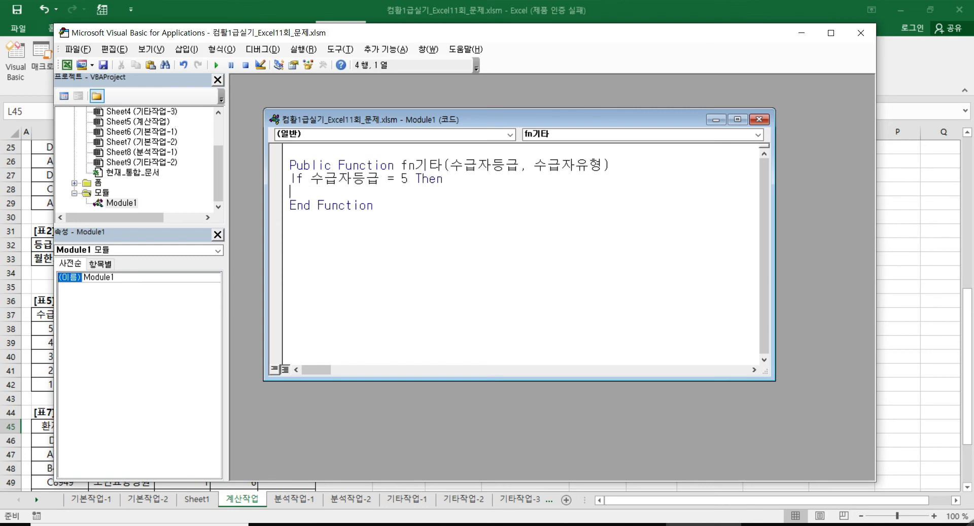
Reuse the function name to assign "치매" to fn기타 under the 수급자등급 = 5 condition
{"action": "left_click_drag", "start_coordinate": [403, 165], "coordinate": [444, 165]}
{"action": "key", "text": "ctrl+c"}
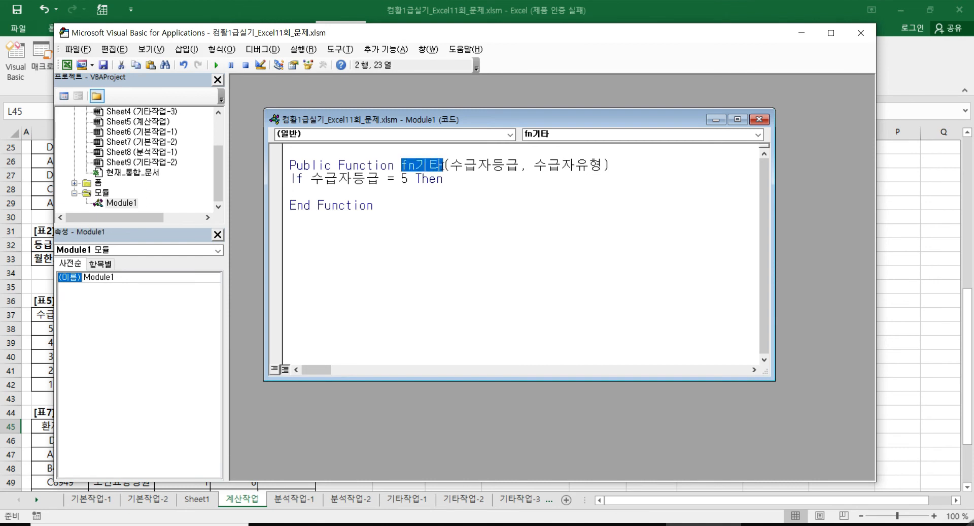
{"action": "left_click", "coordinate": [371, 187]}
{"action": "key", "text": "ctrl+v"}
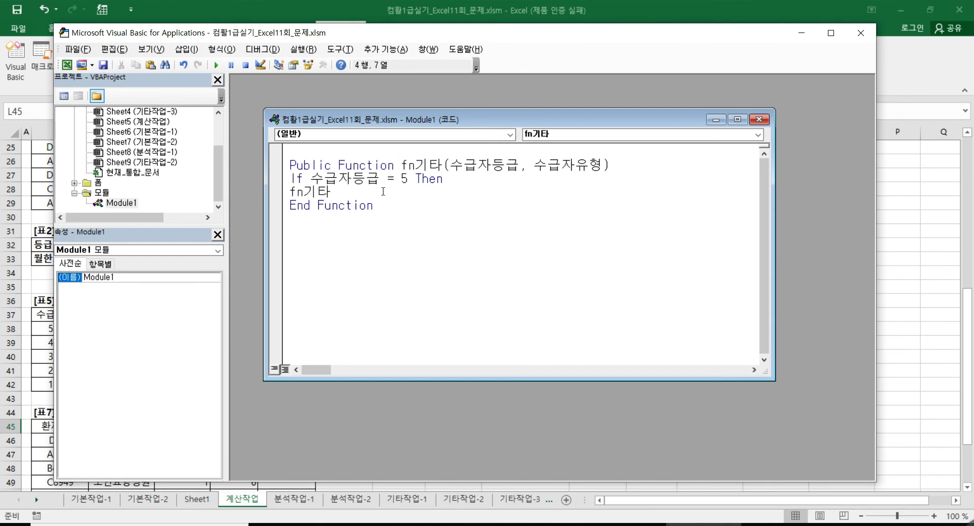
{"action": "type", "text": "=\"c"}
{"action": "key", "text": "BackSpace"}
{"action": "type", "text": "치매\""}
{"action": "key", "text": "Return"}
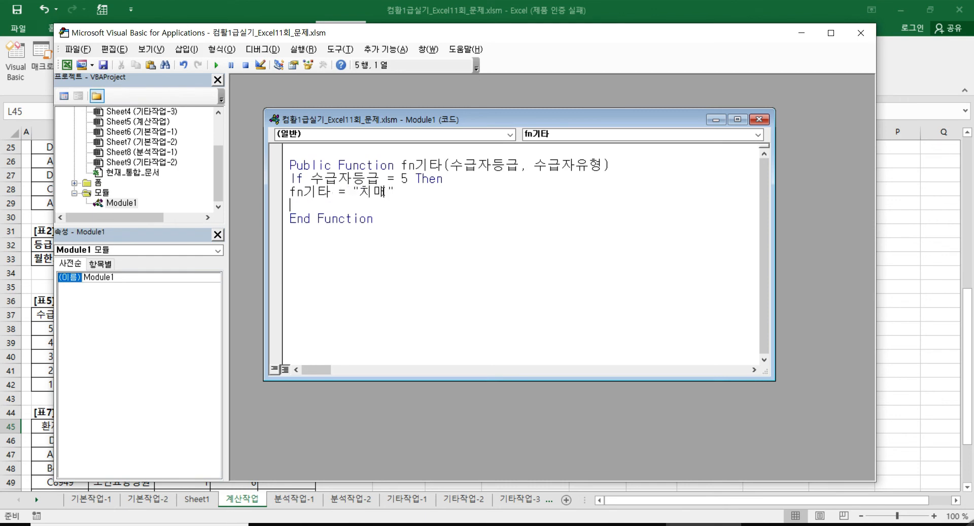
Start an ElseIf branch with the condition 수급자등급 = 1 followed by And
{"action": "type", "text": "else"}
{"action": "type", "text": "if "}
{"action": "type", "text": "수급ㅈ"}
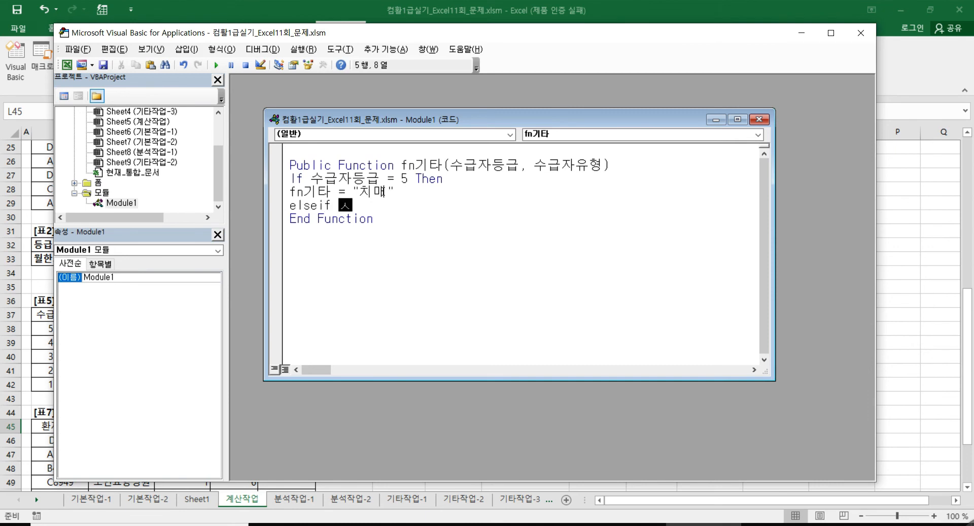
{"action": "type", "text": "자등그"}
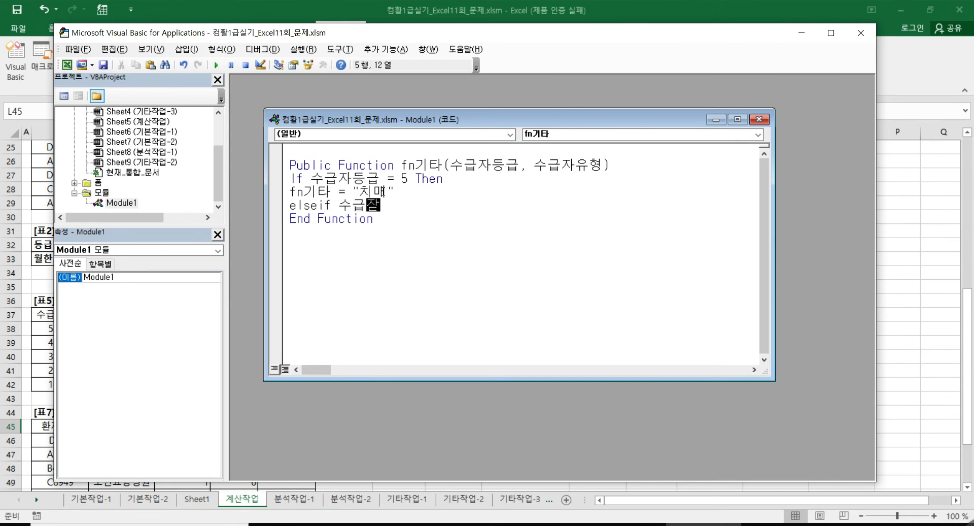
{"action": "type", "text": "급"}
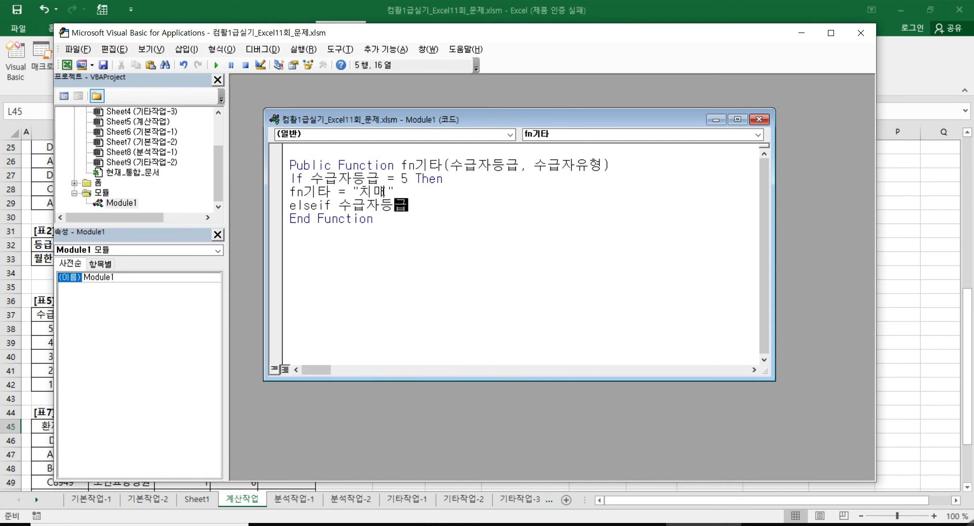
{"action": "type", "text": "=1 and"}
{"action": "double_click", "coordinate": [419, 203]}
{"action": "left_click_drag", "start_coordinate": [423, 205], "coordinate": [452, 209]}
{"action": "left_click", "coordinate": [474, 207]}
Complete the ElseIf line with the second condition 수급자유형 = "기초생활" and Then
{"action": "type", "text": "수ㄱ"}
{"action": "type", "text": "급자유형"}
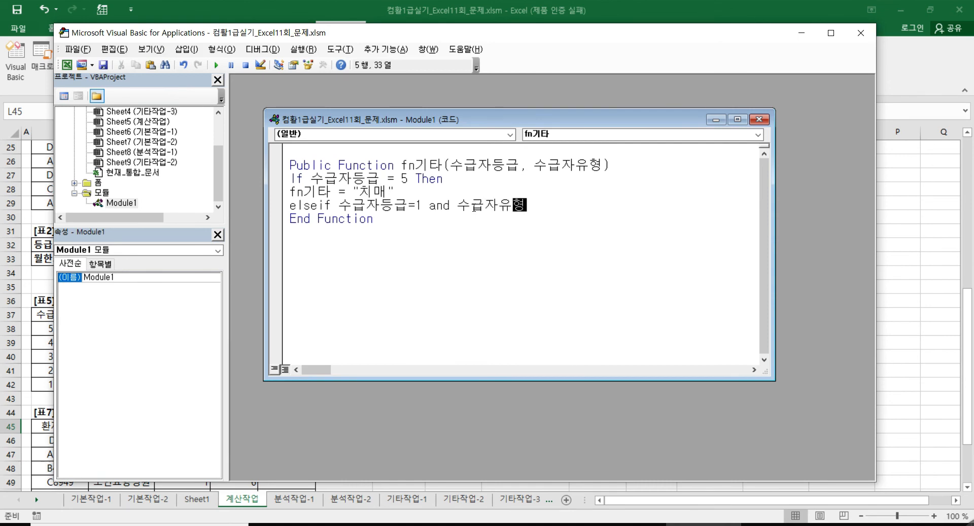
{"action": "type", "text": "=\""}
{"action": "type", "text": "ㄱ"}
{"action": "type", "text": "초생"}
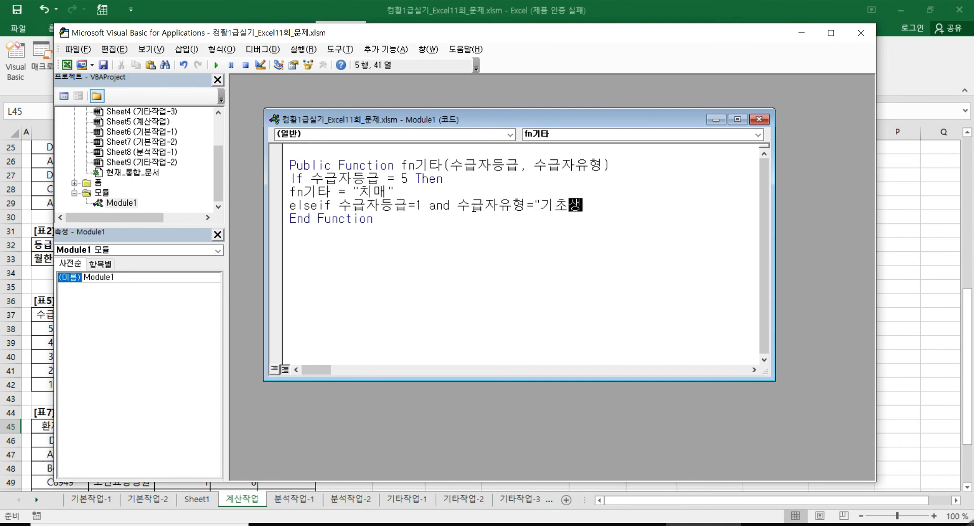
{"action": "type", "text": "활\" then"}
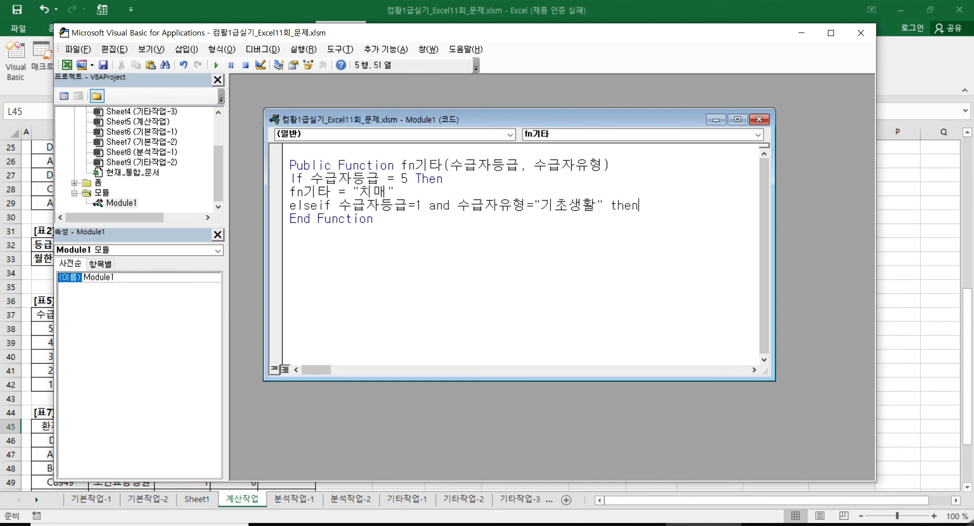
{"action": "key", "text": "Return"}
Assign "관심대상" to fn기타 in the ElseIf branch, correcting the text mistakenly entered in Latin letters
{"action": "type", "text": "fn기타 "}
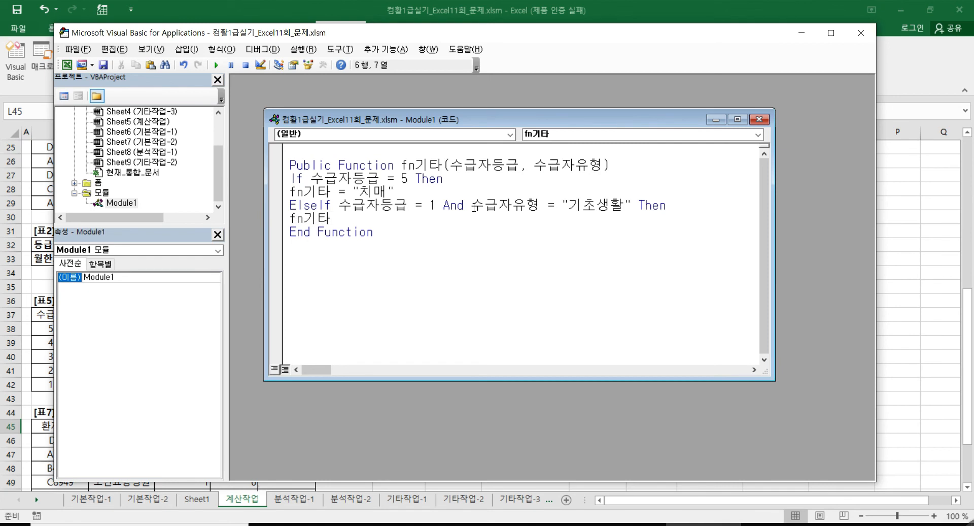
{"action": "type", "text": "= \"rhkstlaeotkd\""}
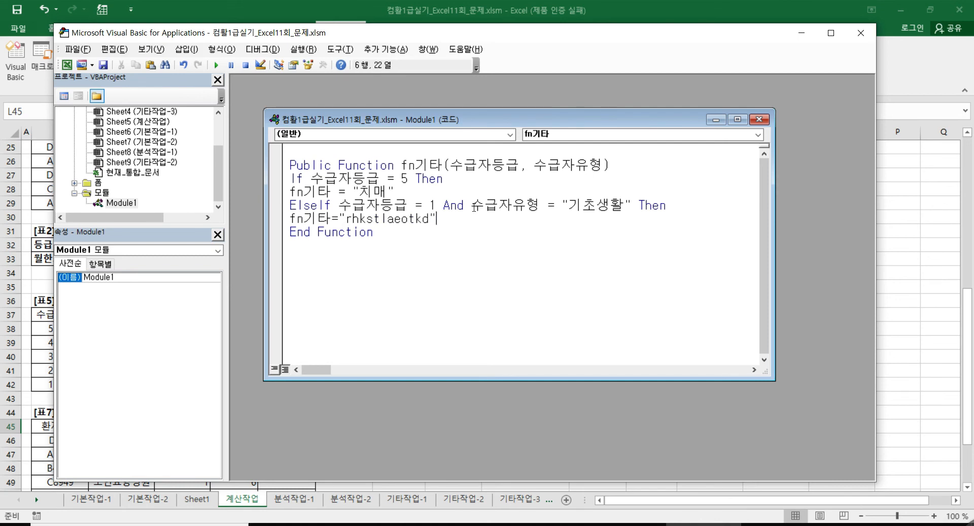
{"action": "key", "text": "Return"}
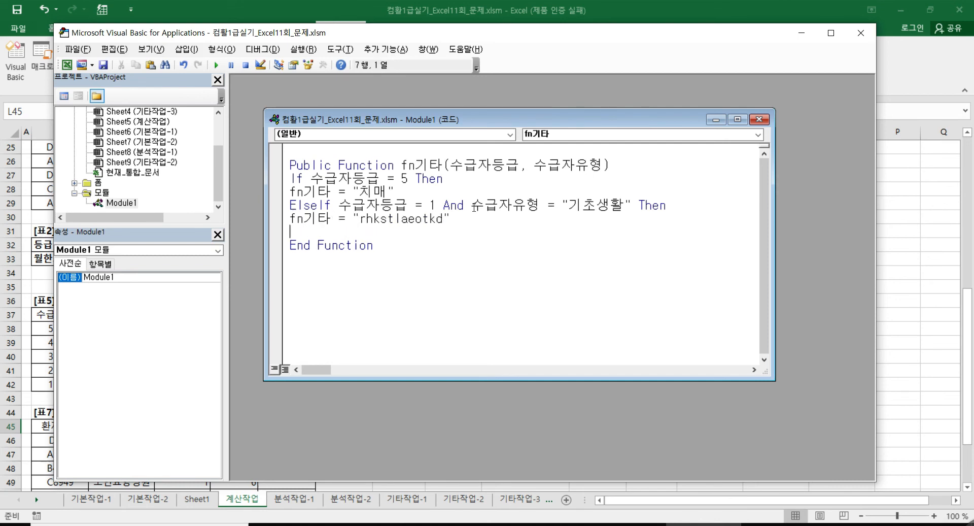
{"action": "left_click_drag", "start_coordinate": [359, 219], "coordinate": [446, 224]}
{"action": "type", "text": "관심ㄷ"}
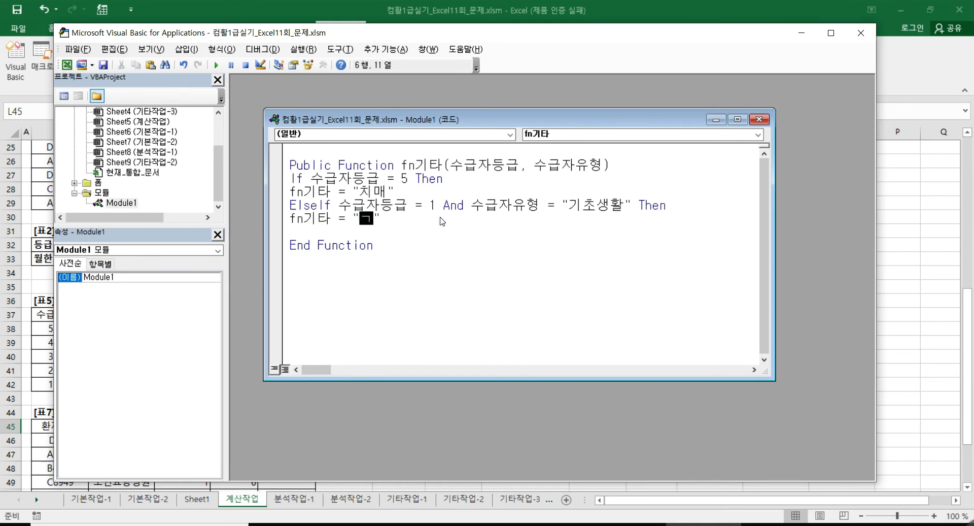
{"action": "type", "text": "대상"}
Add an Else branch that assigns an empty string "" to fn기타
{"action": "left_click", "coordinate": [357, 227]}
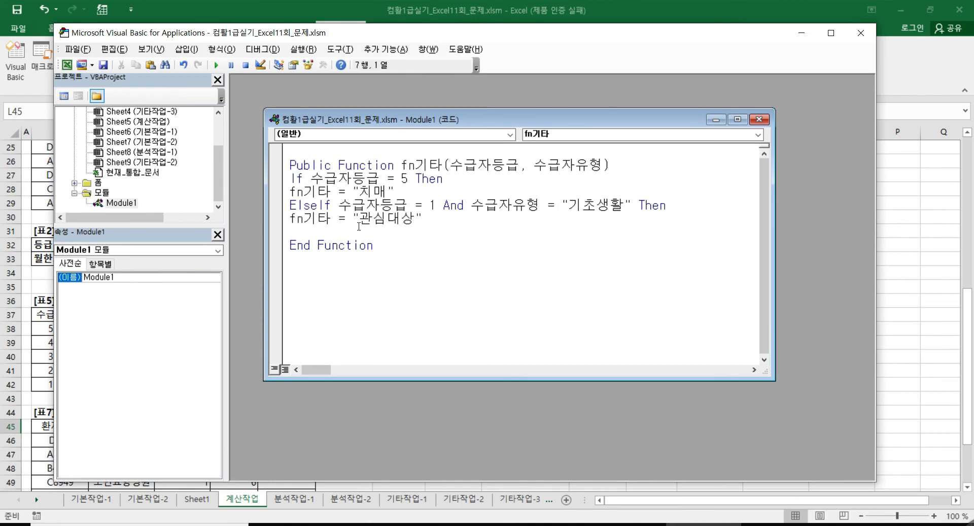
{"action": "type", "text": "else"}
{"action": "key", "text": "Return"}
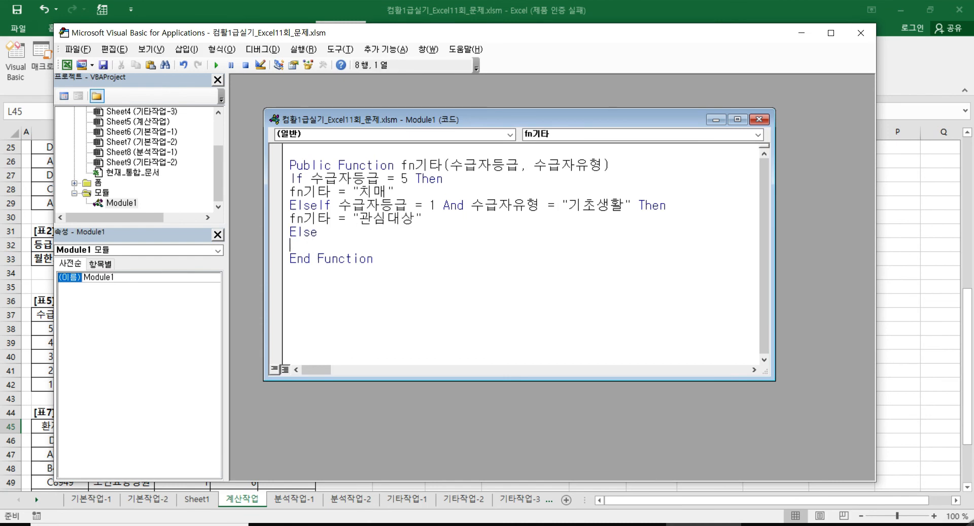
{"action": "type", "text": "fn기타 = \"\""}
{"action": "key", "text": "Return"}
Close the conditional block in fn기타 with an End If line, removing the mistyped Korean characters
{"action": "type", "text": "둥 ㅑㄹ"}
{"action": "key", "text": "Return"}
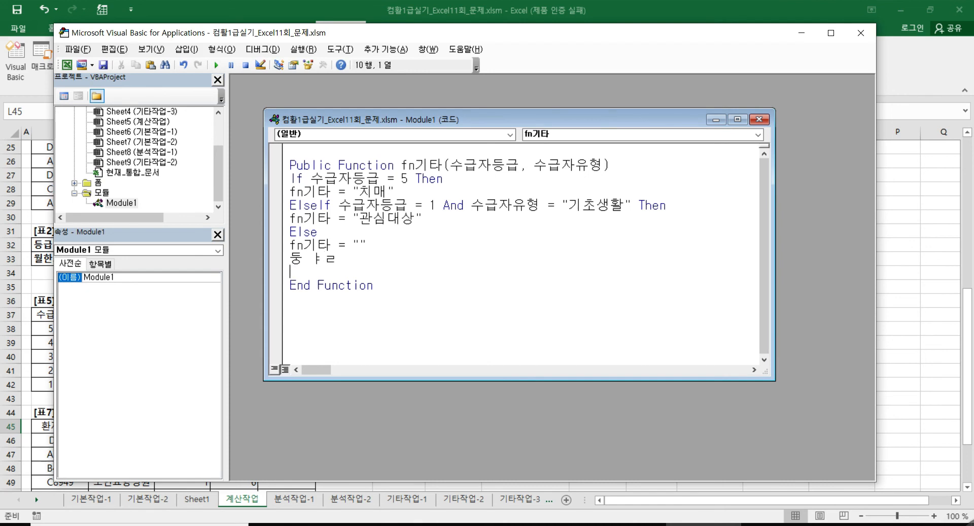
{"action": "key", "text": "BackSpace"}
{"action": "key", "text": "BackSpace"}
{"action": "key", "text": "BackSpace"}
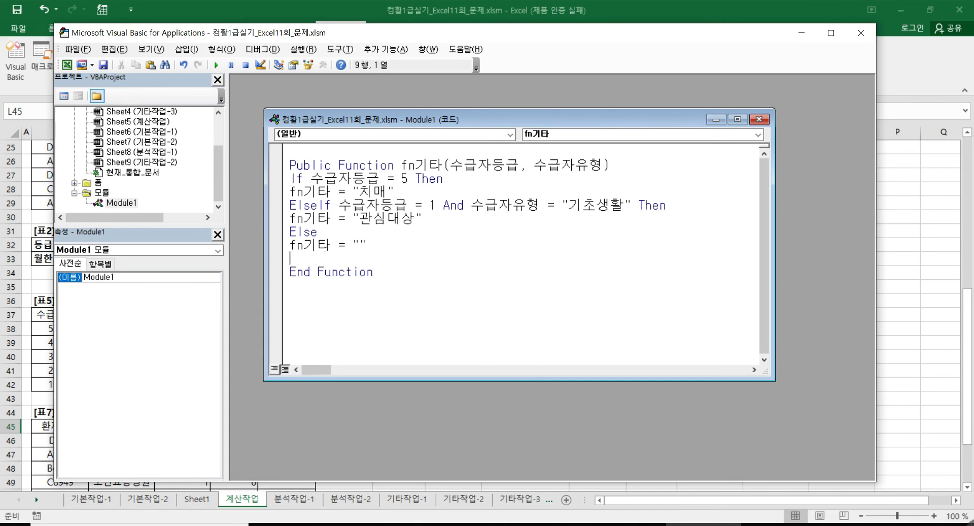
{"action": "type", "text": "end if"}
{"action": "key", "text": "Return"}
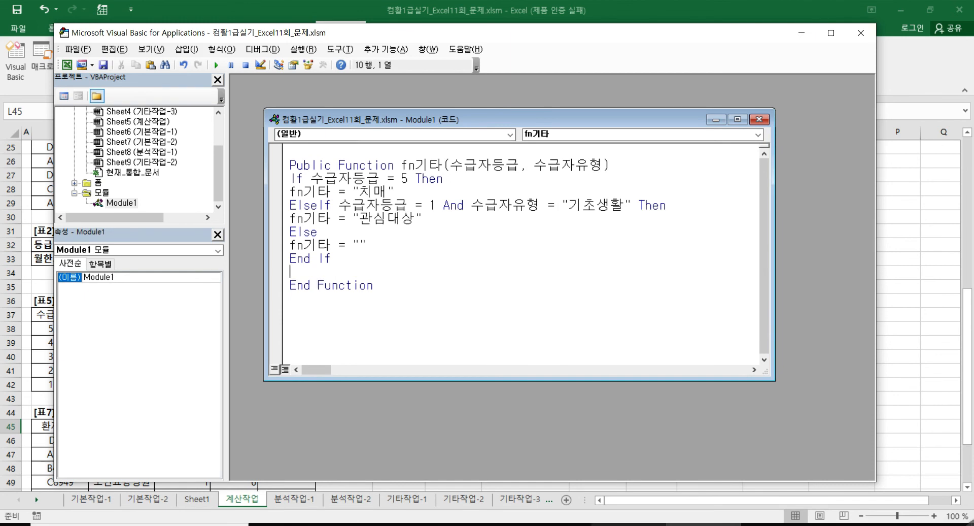
Close the Visual Basic editor and select cell O4, the first cell under 기타 in [표1]
{"action": "key", "text": "alt+F11"}
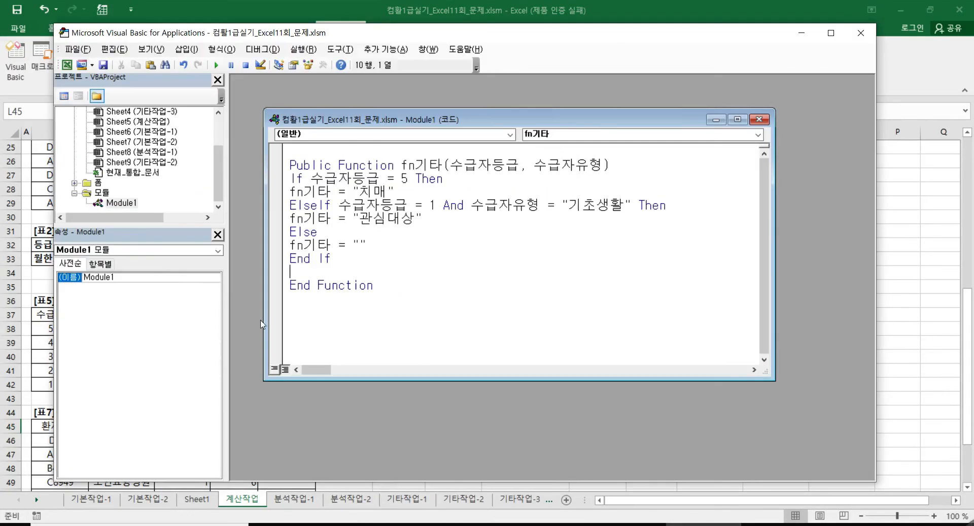
{"action": "left_click", "coordinate": [862, 34]}
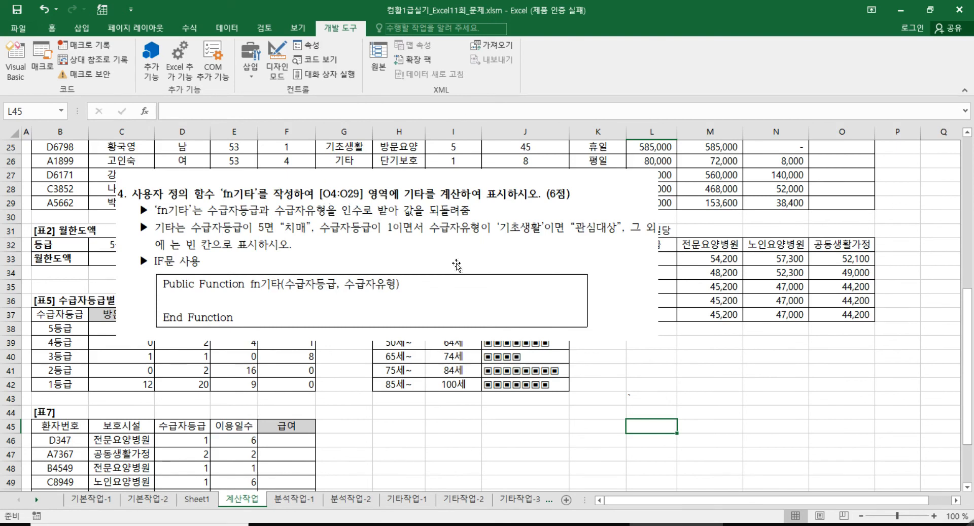
{"action": "scroll", "coordinate": [494, 274], "scroll_direction": "up", "scroll_amount": 8}
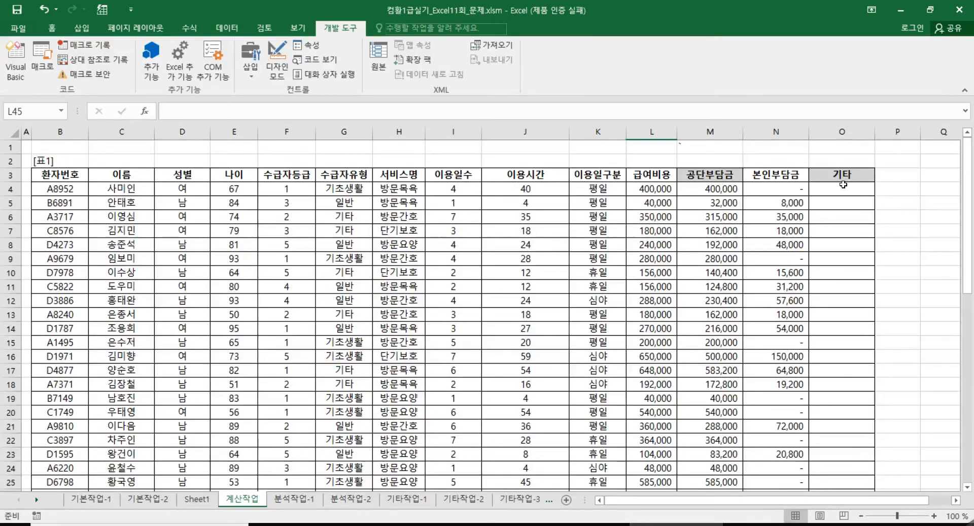
{"action": "left_click", "coordinate": [847, 186]}
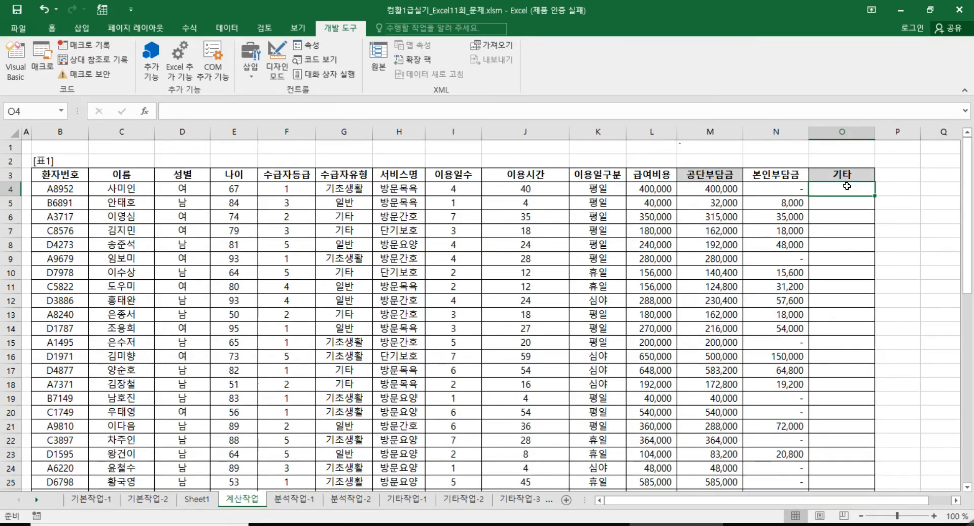
Enter =fn기타(F4,G4) in O4 with F4 as 수급자등급 and G4 as 수급자유형, and fill it down to O29
{"action": "type", "text": "="}
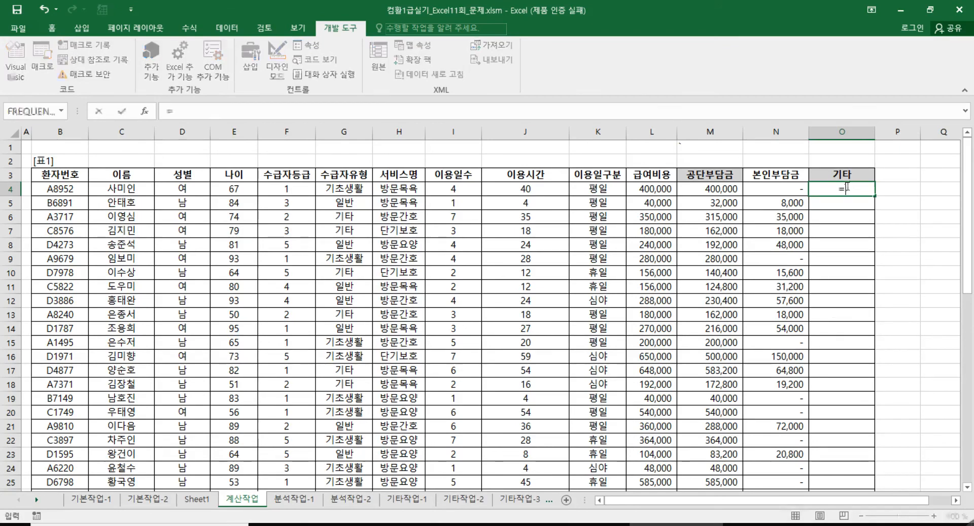
{"action": "type", "text": "f"}
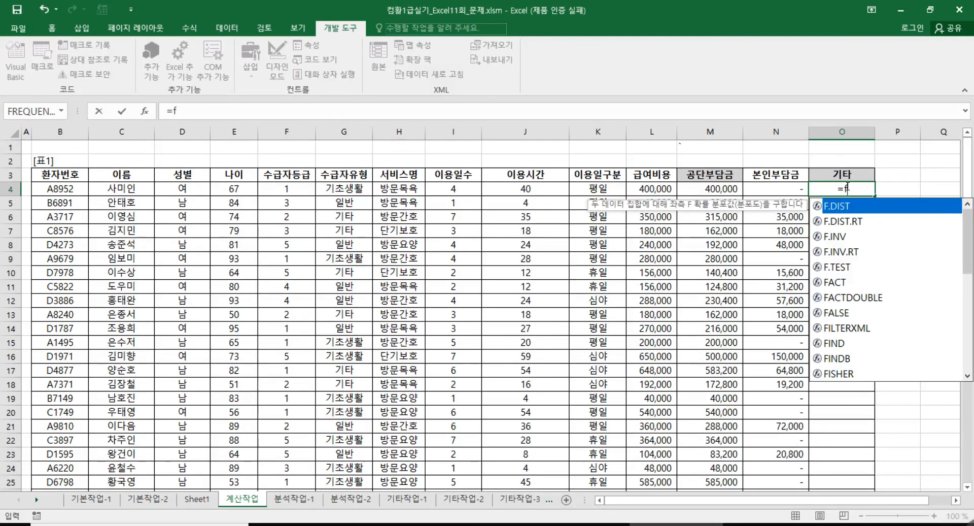
{"action": "type", "text": "n"}
{"action": "key", "text": "Tab"}
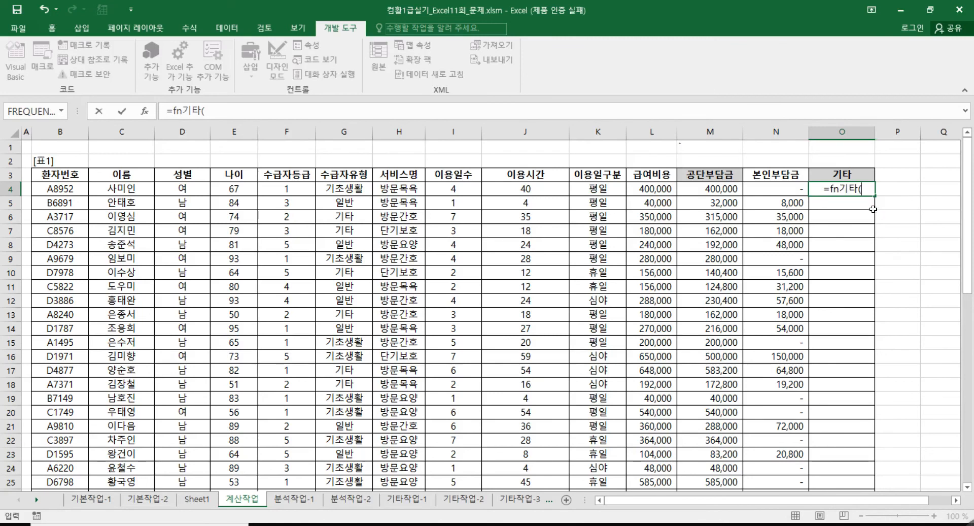
{"action": "left_click", "coordinate": [145, 110]}
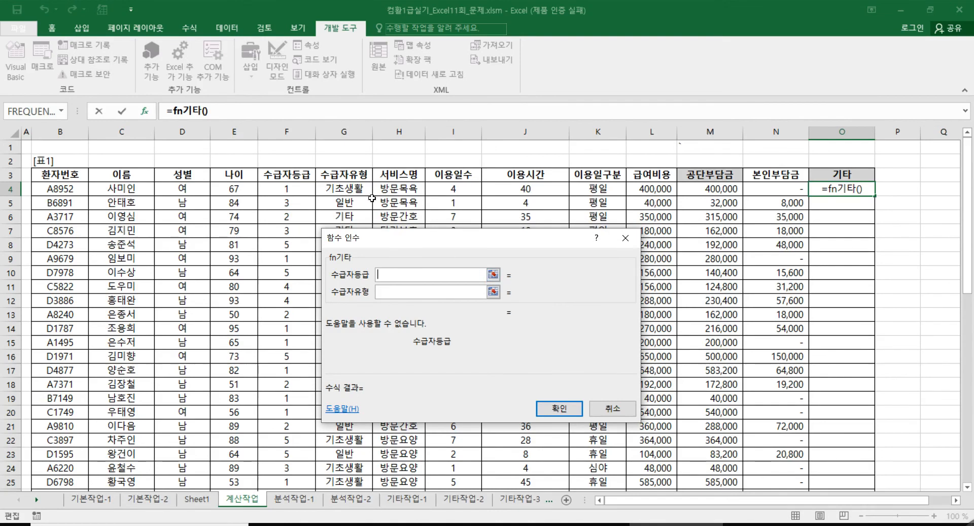
{"action": "left_click", "coordinate": [296, 187]}
{"action": "left_click", "coordinate": [390, 292]}
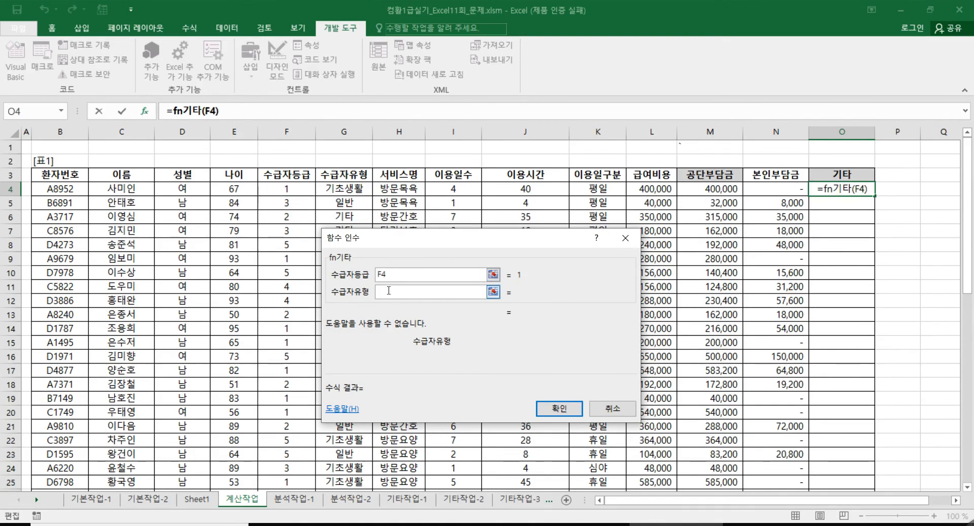
{"action": "left_click", "coordinate": [362, 190]}
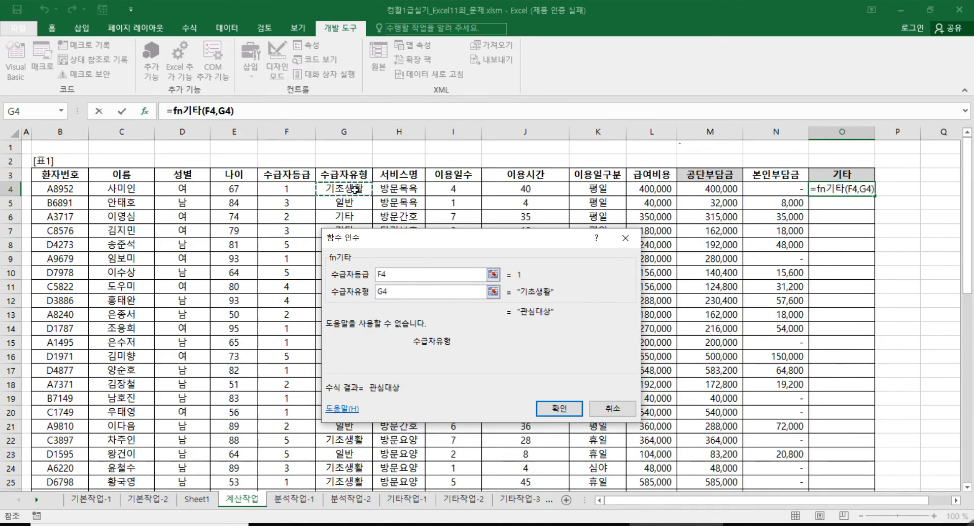
{"action": "left_click", "coordinate": [559, 409]}
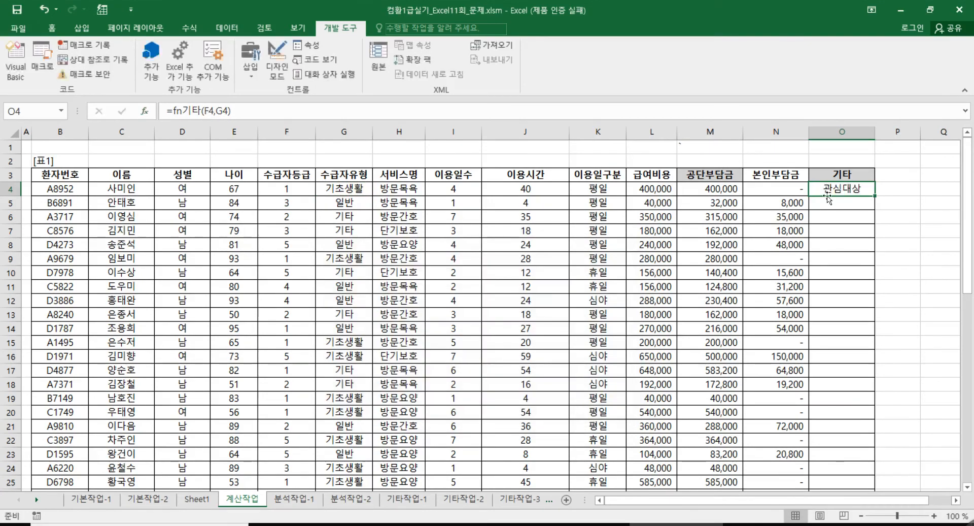
{"action": "double_click", "coordinate": [874, 196]}
{"action": "left_click", "coordinate": [896, 216]}
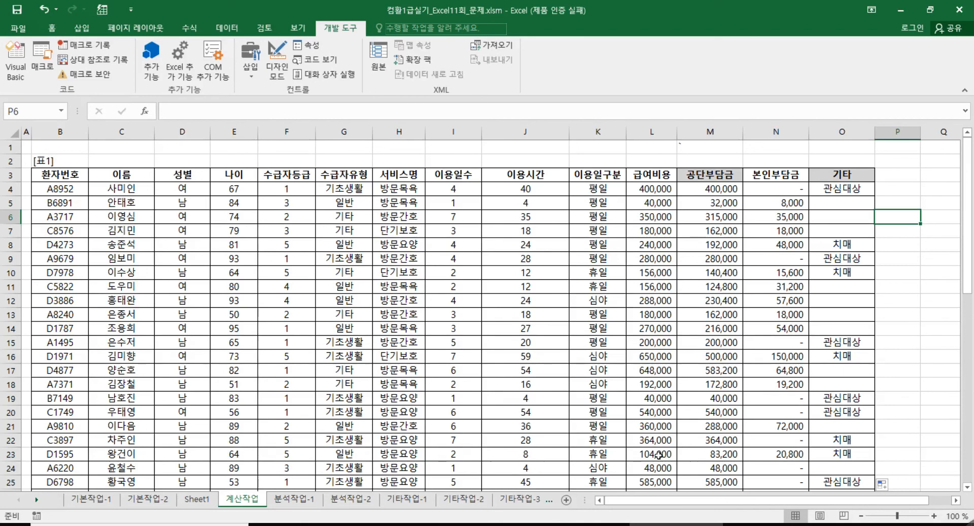
{"action": "left_click", "coordinate": [916, 191]}
{"action": "type", "text": "="}
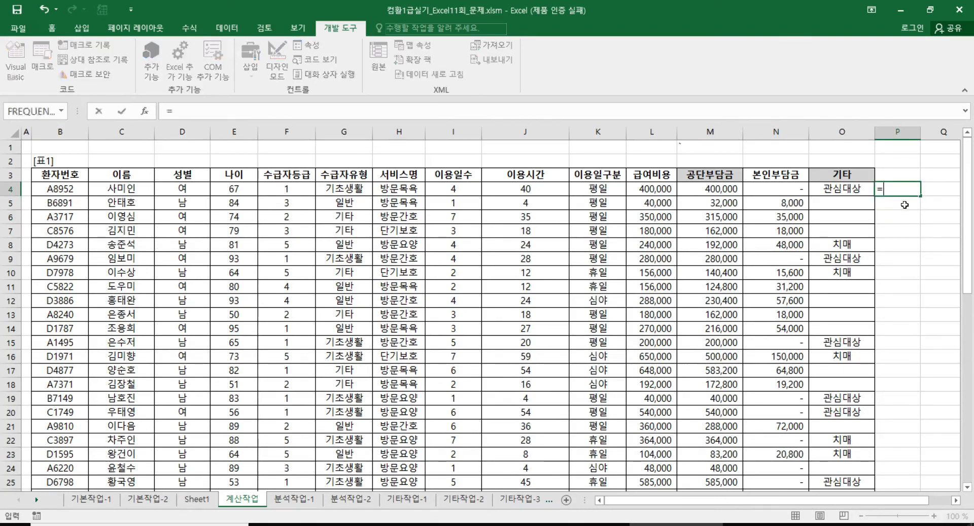
{"action": "type", "text": "fn"}
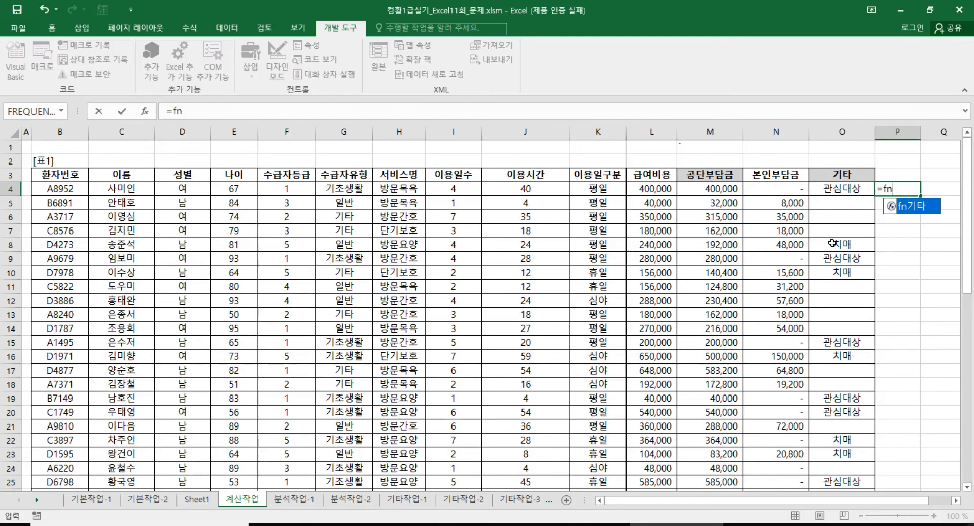
{"action": "key", "text": "Escape"}
{"action": "key", "text": "Escape"}
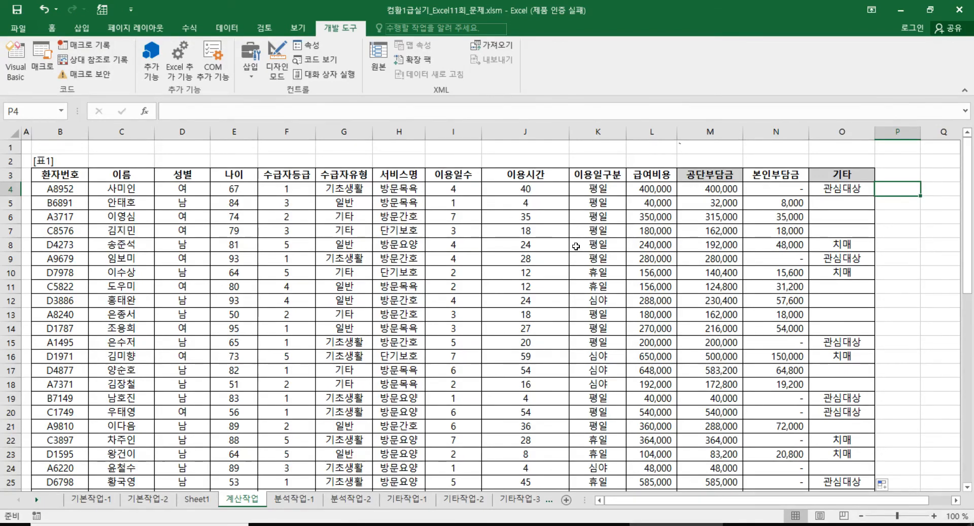
Re-crop the question picture so that it shows question 5 instead of question 4
{"action": "scroll", "coordinate": [343, 291], "scroll_direction": "down", "scroll_amount": 5}
{"action": "left_click_drag", "start_coordinate": [340, 341], "coordinate": [330, 202]}
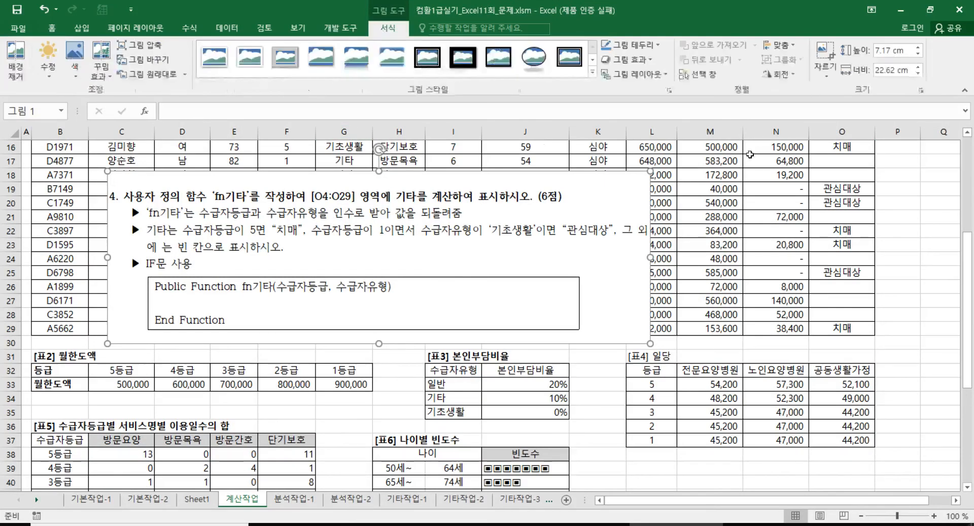
{"action": "left_click", "coordinate": [825, 51]}
{"action": "left_click_drag", "start_coordinate": [381, 341], "coordinate": [369, 436]}
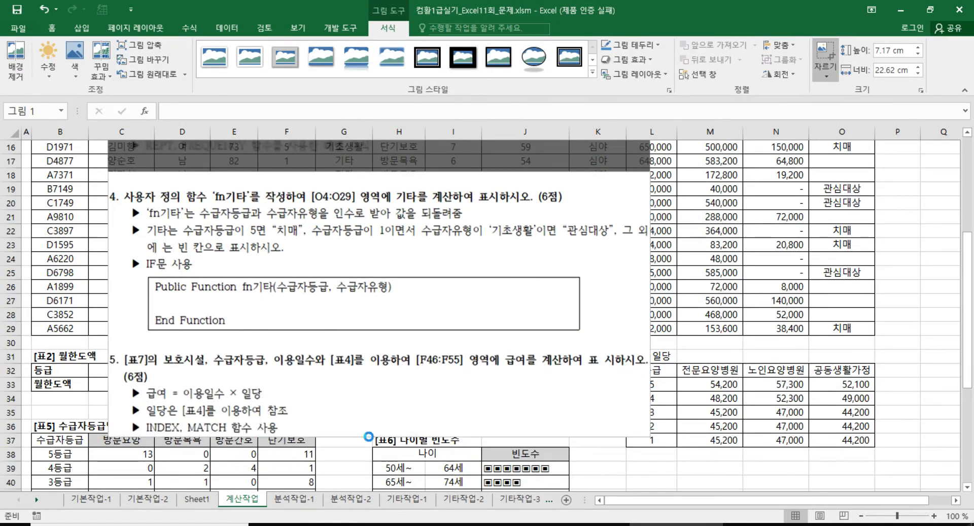
{"action": "left_click_drag", "start_coordinate": [379, 171], "coordinate": [371, 349]}
{"action": "left_click", "coordinate": [706, 343]}
Move the question 5 picture down so that it sits just above [표7]
{"action": "scroll", "coordinate": [428, 311], "scroll_direction": "down", "scroll_amount": 1}
{"action": "scroll", "coordinate": [430, 311], "scroll_direction": "down", "scroll_amount": 1}
{"action": "left_click_drag", "start_coordinate": [433, 298], "coordinate": [426, 223]}
{"action": "scroll", "coordinate": [220, 308], "scroll_direction": "down", "scroll_amount": 2}
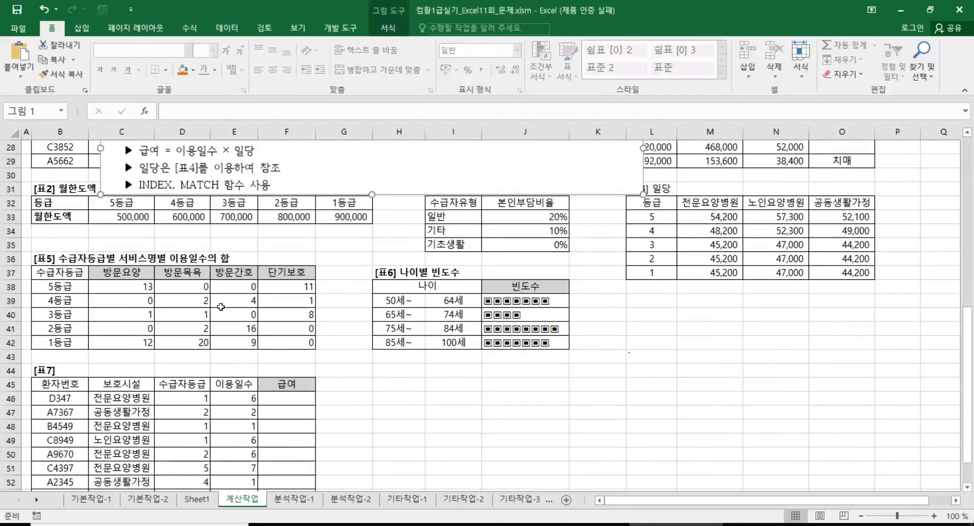
{"action": "left_click_drag", "start_coordinate": [296, 175], "coordinate": [274, 303]}
{"action": "scroll", "coordinate": [279, 294], "scroll_direction": "down", "scroll_amount": 1}
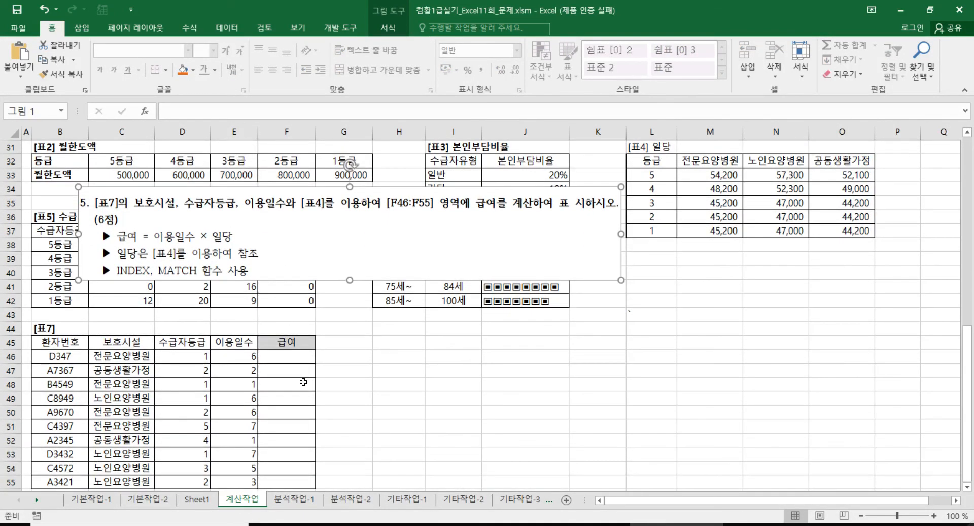
{"action": "left_click", "coordinate": [308, 357]}
{"action": "scroll", "coordinate": [331, 318], "scroll_direction": "down", "scroll_amount": 2}
{"action": "scroll", "coordinate": [362, 320], "scroll_direction": "up", "scroll_amount": 2}
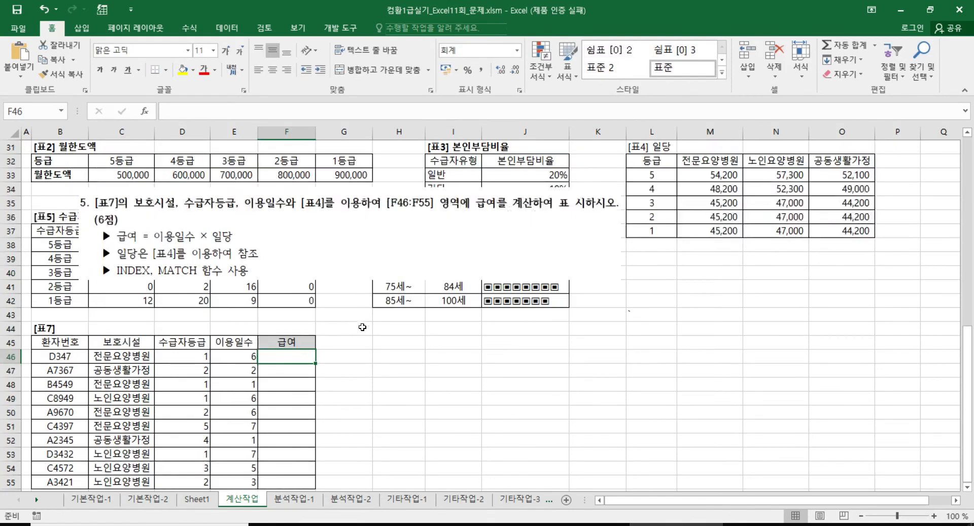
{"action": "left_click", "coordinate": [362, 268]}
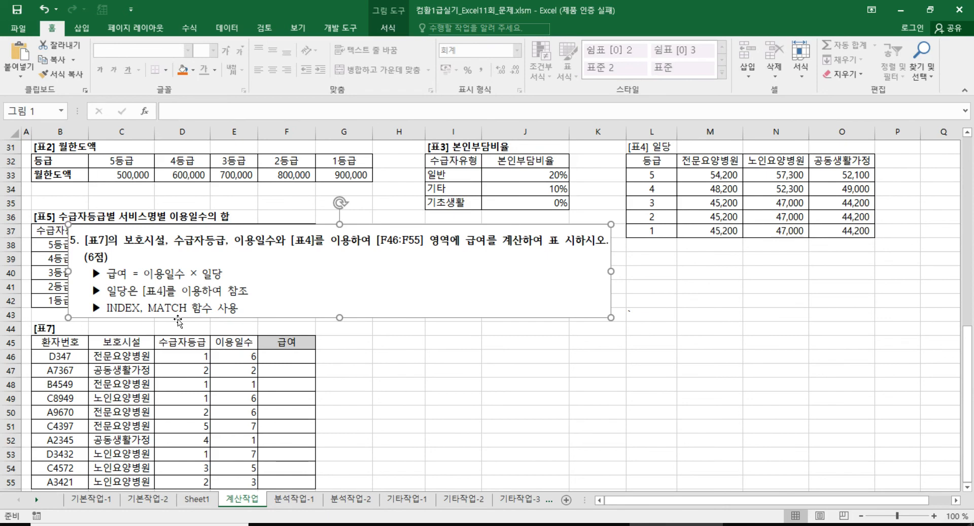
Examine 이용일수 in [표7] and the grades, facility headings and daily rates in [표4] that the 급여 calculation relies on
{"action": "left_click", "coordinate": [232, 355]}
{"action": "left_click", "coordinate": [288, 356]}
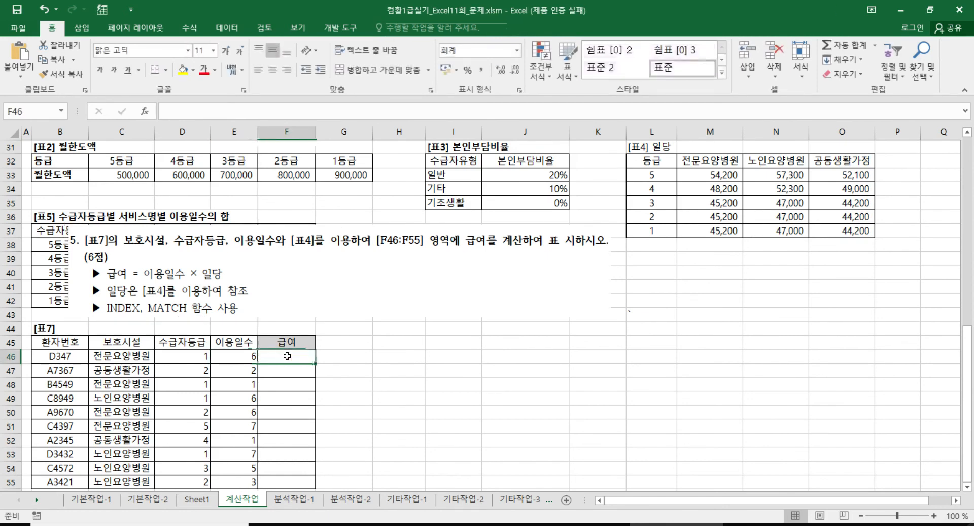
{"action": "left_click", "coordinate": [651, 189]}
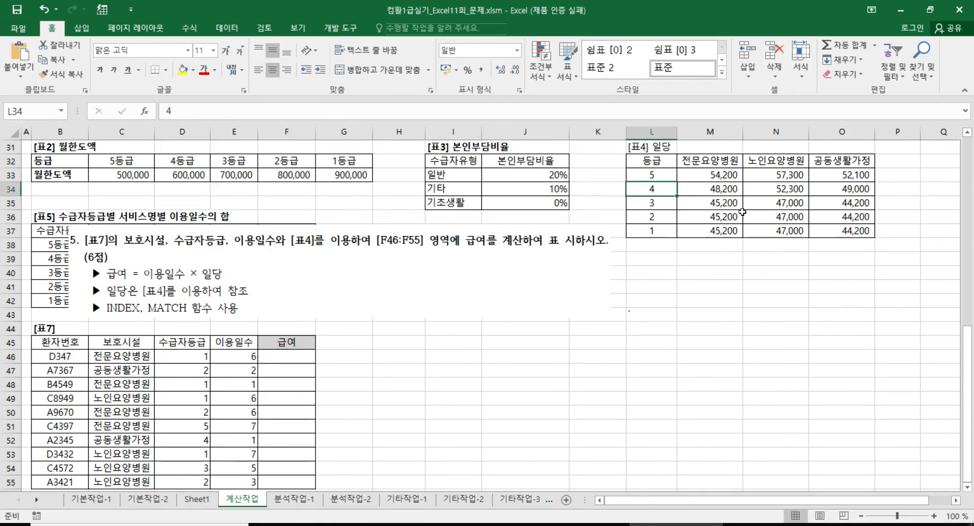
{"action": "left_click", "coordinate": [649, 207]}
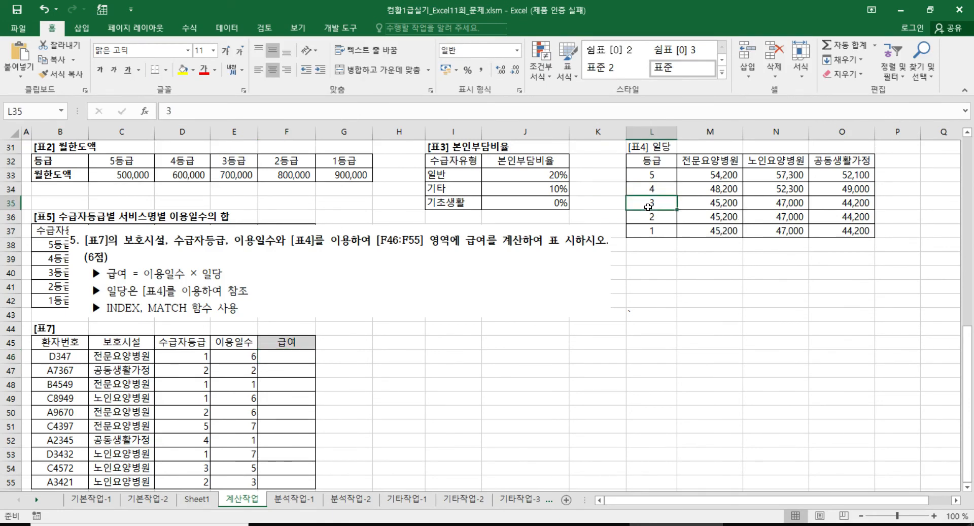
{"action": "left_click", "coordinate": [736, 204]}
{"action": "left_click", "coordinate": [661, 202]}
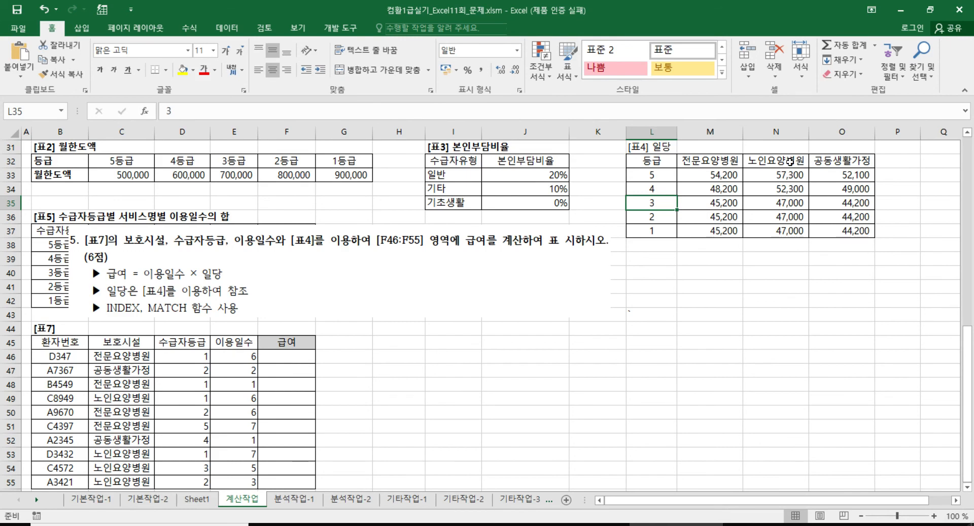
{"action": "left_click", "coordinate": [791, 201]}
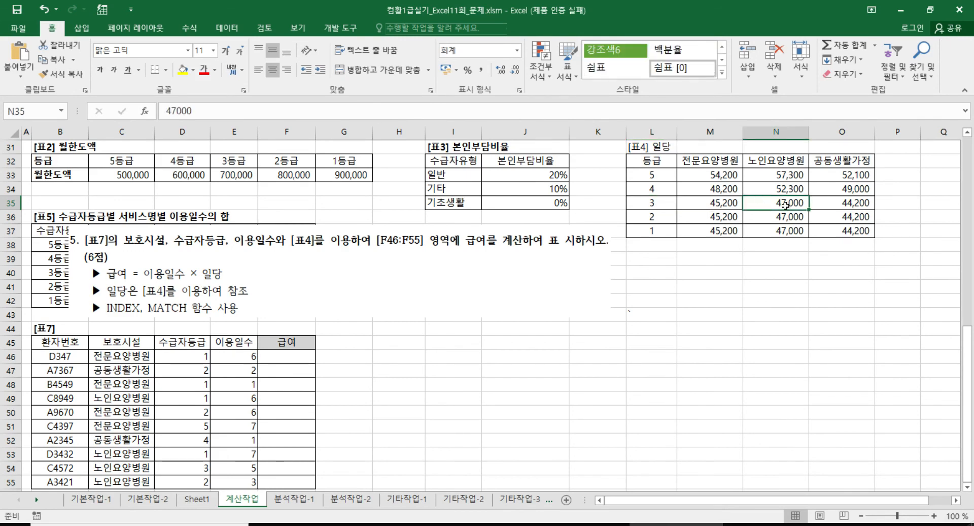
{"action": "left_click_drag", "start_coordinate": [704, 178], "coordinate": [859, 231]}
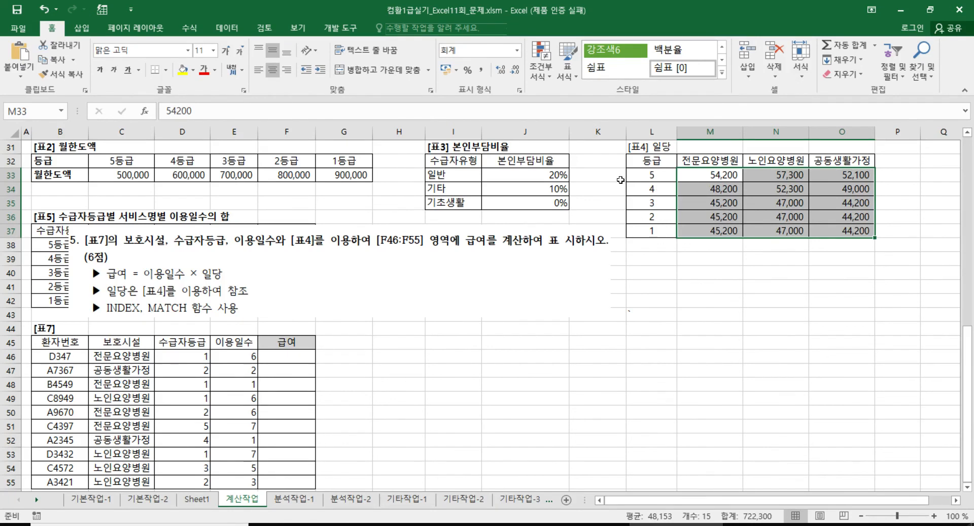
{"action": "left_click", "coordinate": [680, 217]}
{"action": "left_click", "coordinate": [699, 157]}
{"action": "left_click", "coordinate": [796, 156]}
{"action": "left_click", "coordinate": [859, 161]}
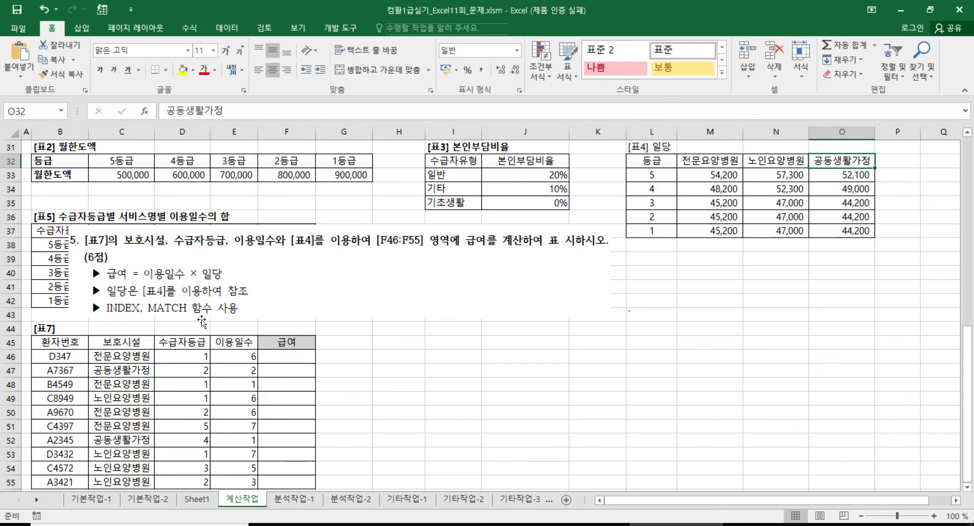
Start the 급여 formula in F46 by multiplying E46 by the INDEX function, as =E46*INDEX(
{"action": "left_click", "coordinate": [294, 354]}
{"action": "scroll", "coordinate": [340, 364], "scroll_direction": "down", "scroll_amount": 1}
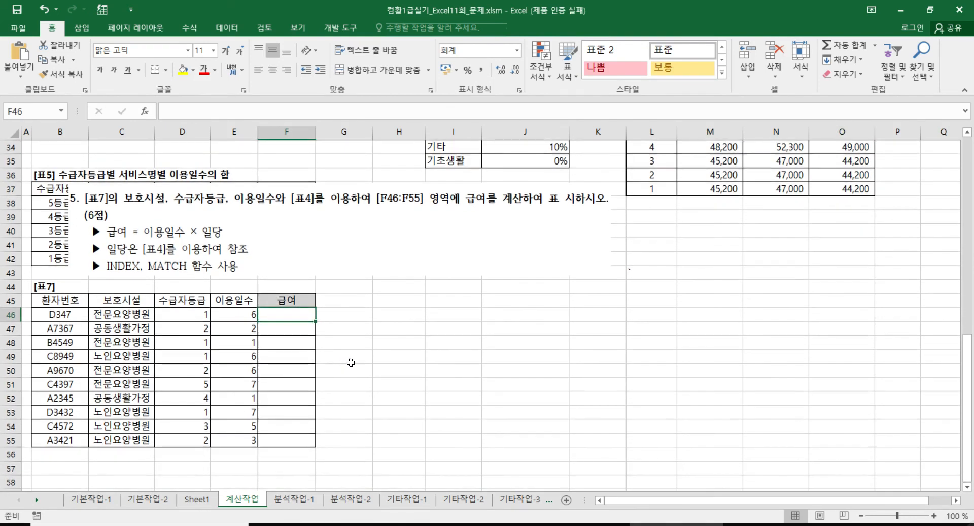
{"action": "type", "text": "="}
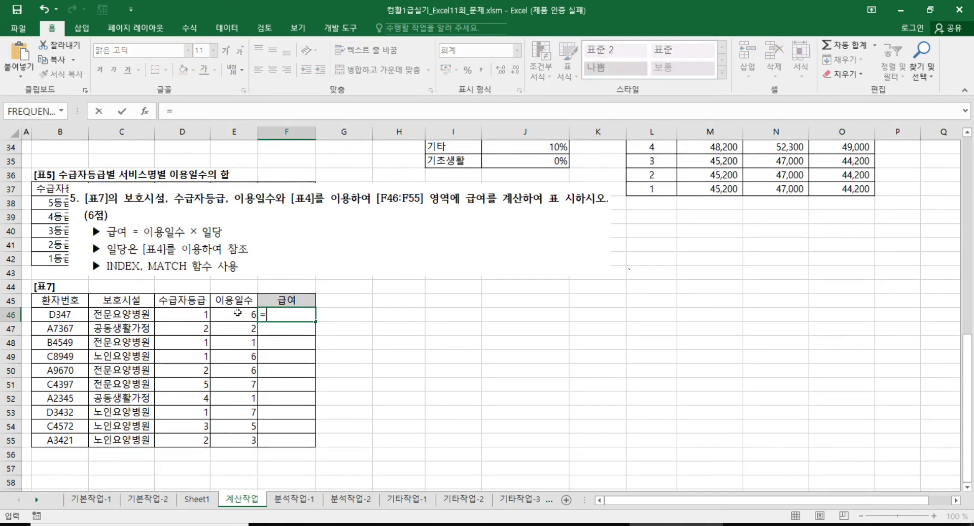
{"action": "left_click", "coordinate": [238, 315]}
{"action": "type", "text": "*"}
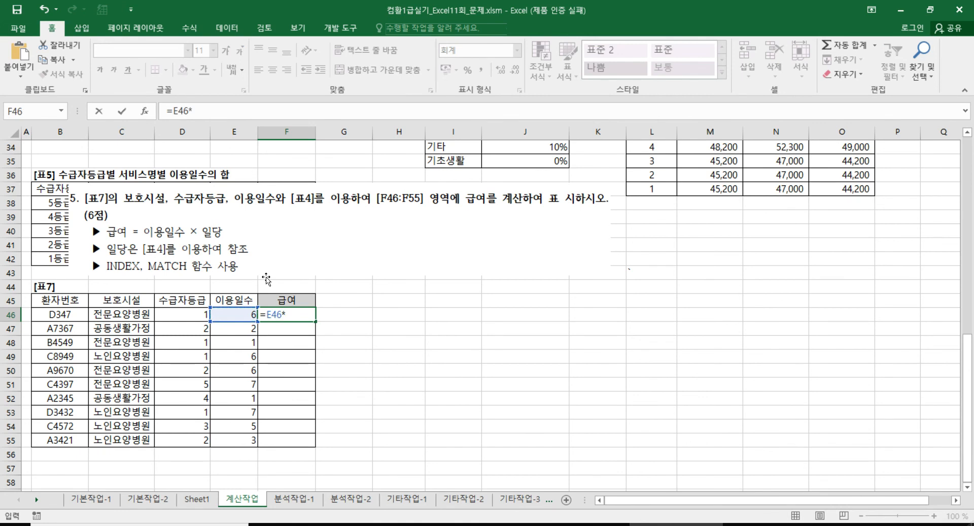
{"action": "type", "text": "i"}
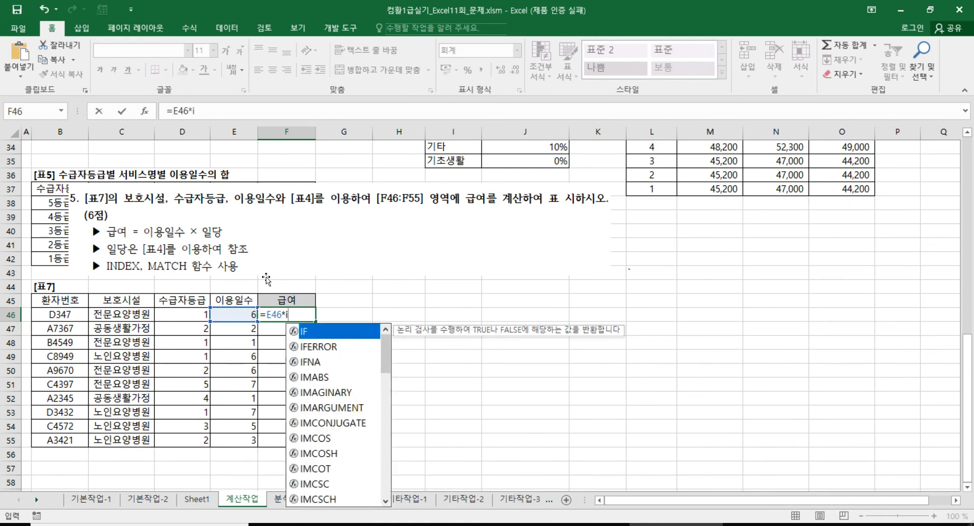
{"action": "type", "text": "n"}
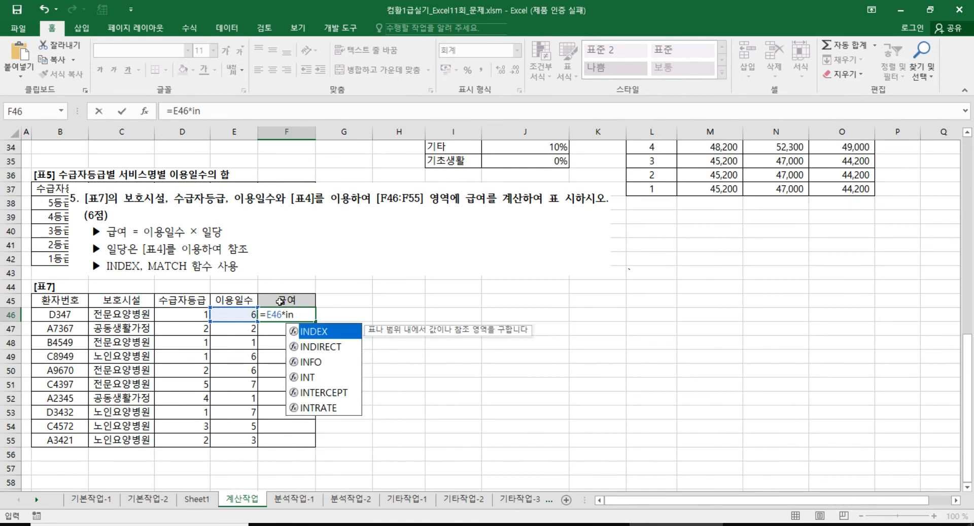
{"action": "double_click", "coordinate": [321, 332]}
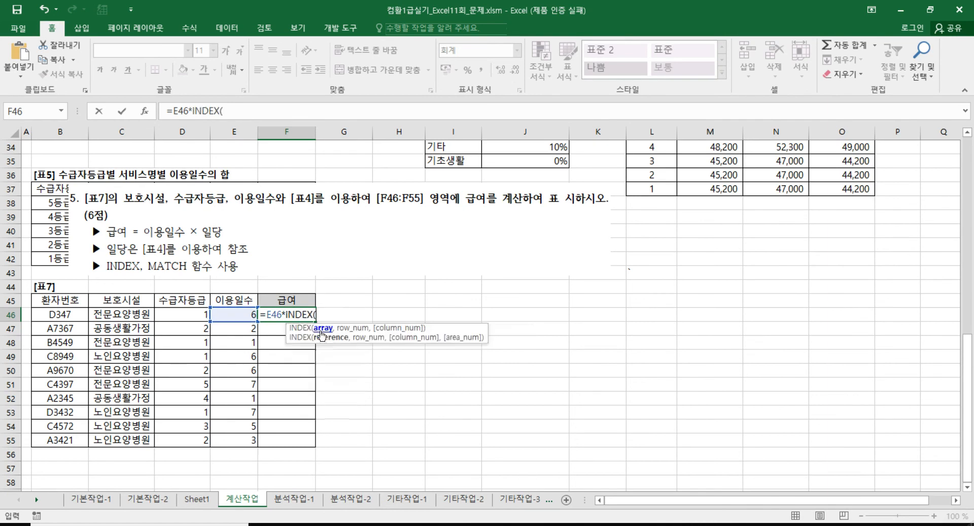
Choose the array,row_num,column_num form of INDEX and set its Array to the absolute [표4] range $M$33:$O$37
{"action": "left_click", "coordinate": [145, 113]}
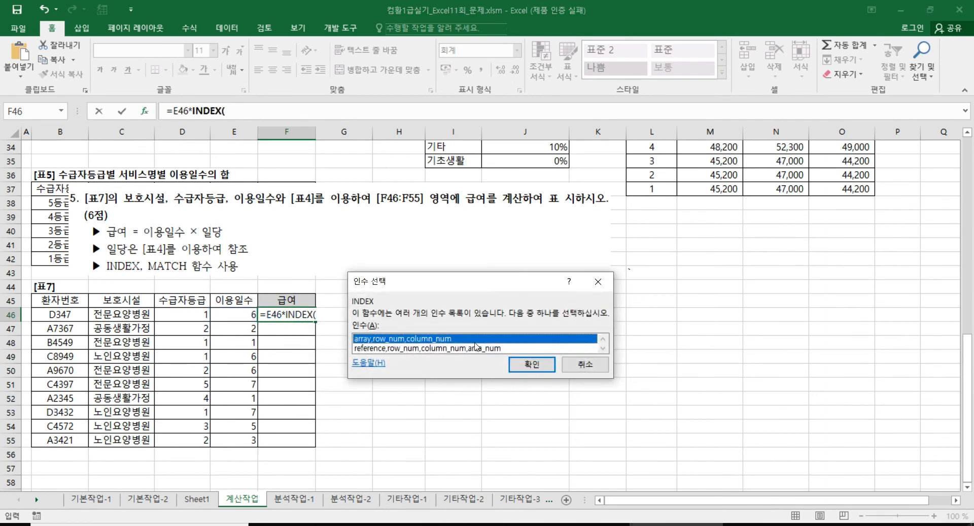
{"action": "left_click", "coordinate": [532, 363]}
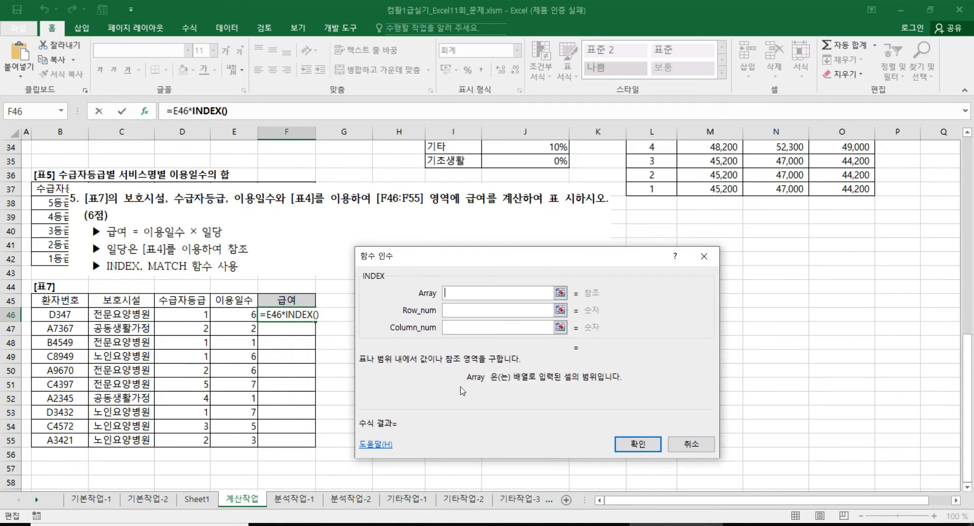
{"action": "scroll", "coordinate": [509, 396], "scroll_direction": "up", "scroll_amount": 1}
{"action": "left_click_drag", "start_coordinate": [711, 181], "coordinate": [836, 227]}
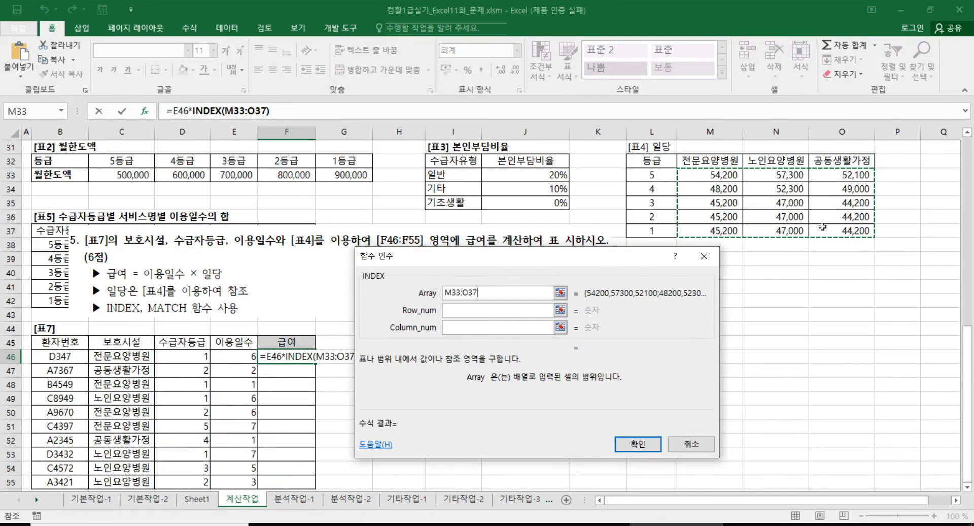
{"action": "key", "text": "F4"}
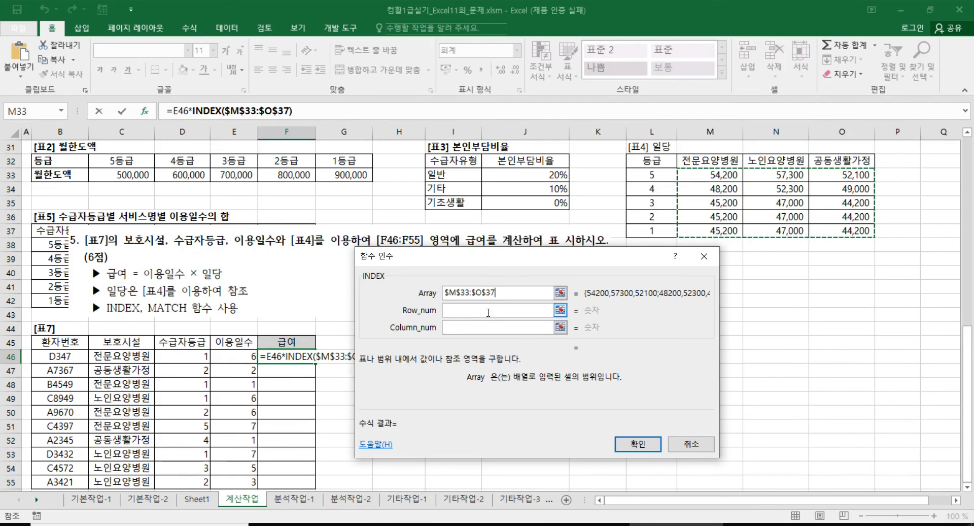
{"action": "left_click", "coordinate": [489, 311]}
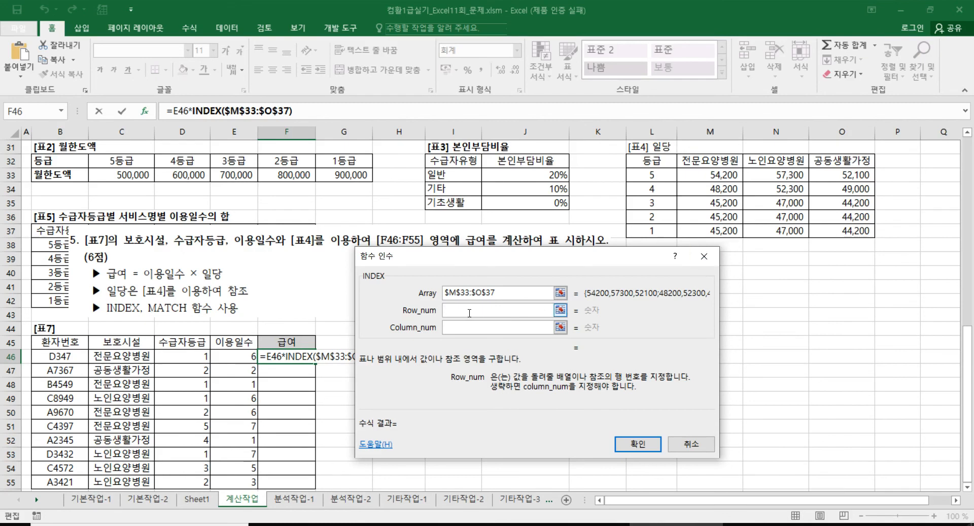
Nest MATCH as INDEX's Row_num, looking up D46 in the absolute [표4] grade range $L$33:$L$37 with match type 0
{"action": "left_click", "coordinate": [61, 111]}
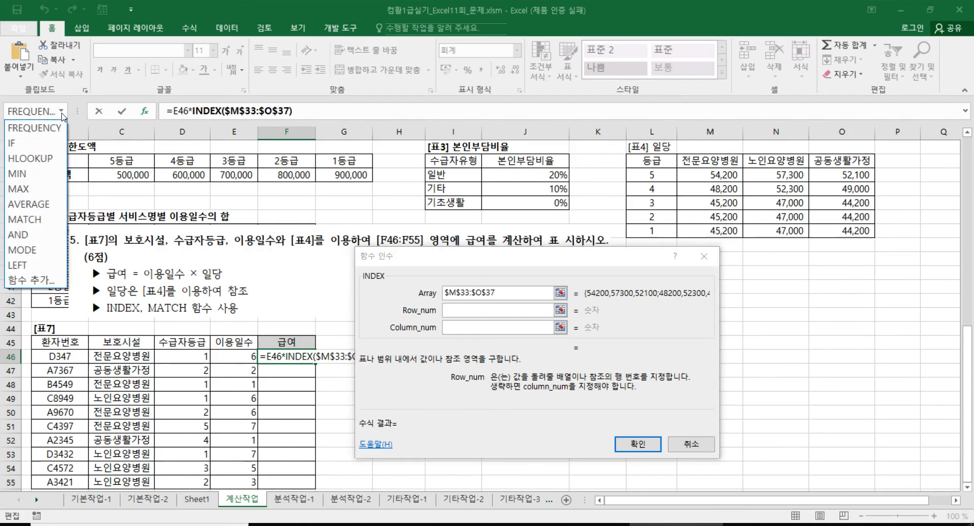
{"action": "left_click", "coordinate": [40, 219]}
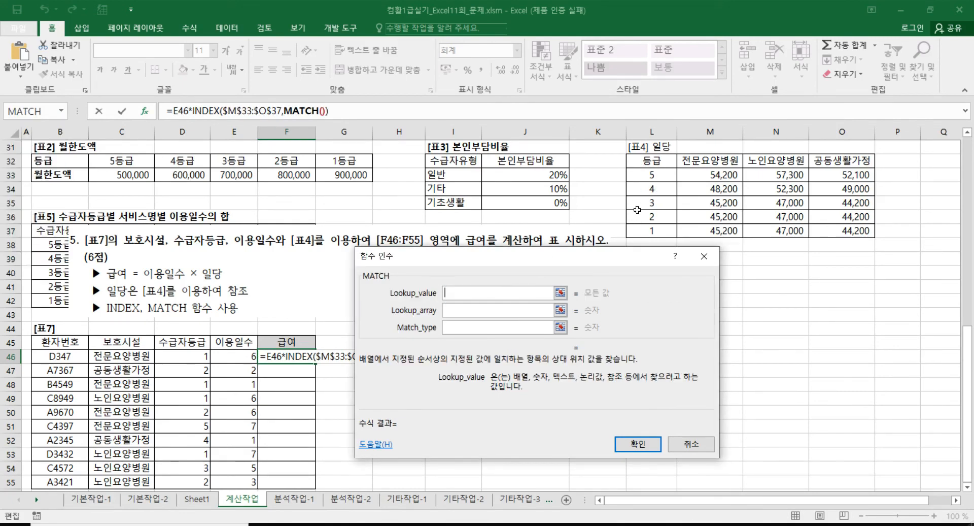
{"action": "left_click", "coordinate": [179, 355]}
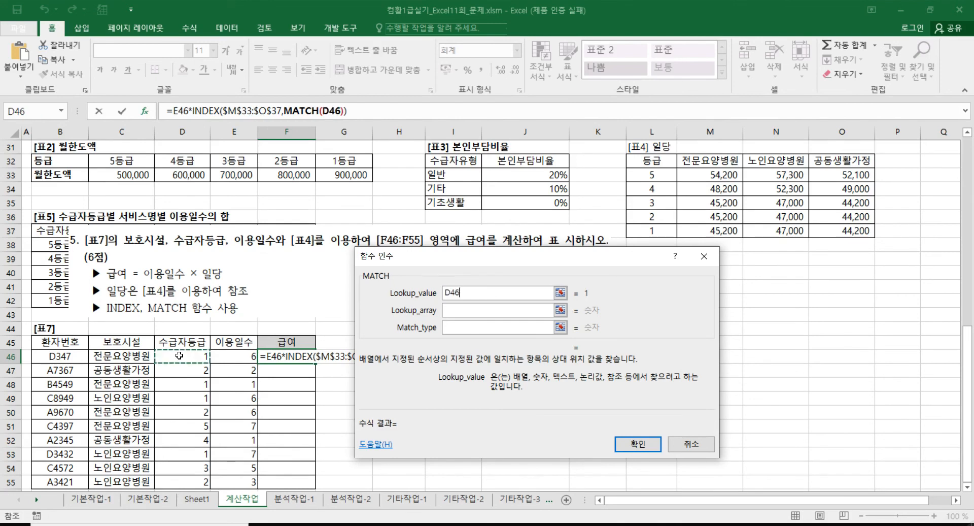
{"action": "left_click", "coordinate": [468, 311]}
{"action": "left_click_drag", "start_coordinate": [662, 175], "coordinate": [663, 225]}
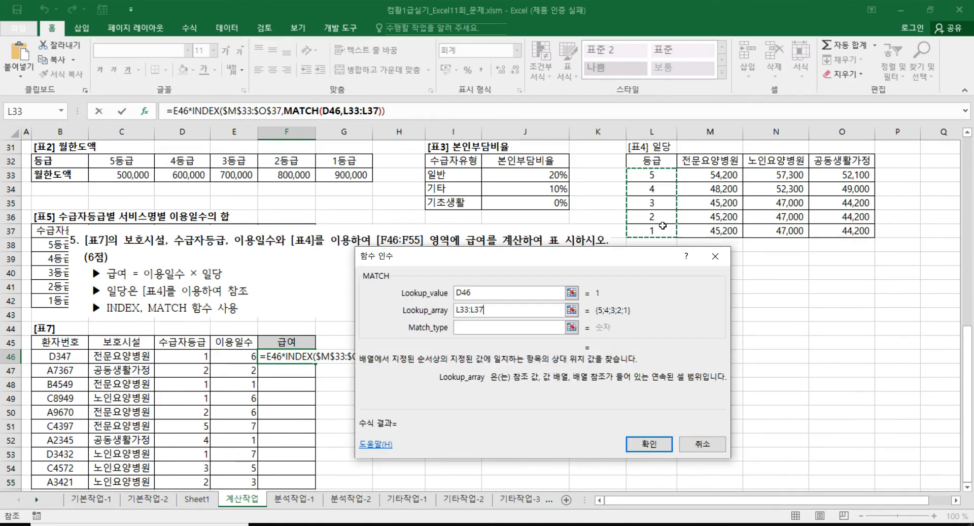
{"action": "key", "text": "F4"}
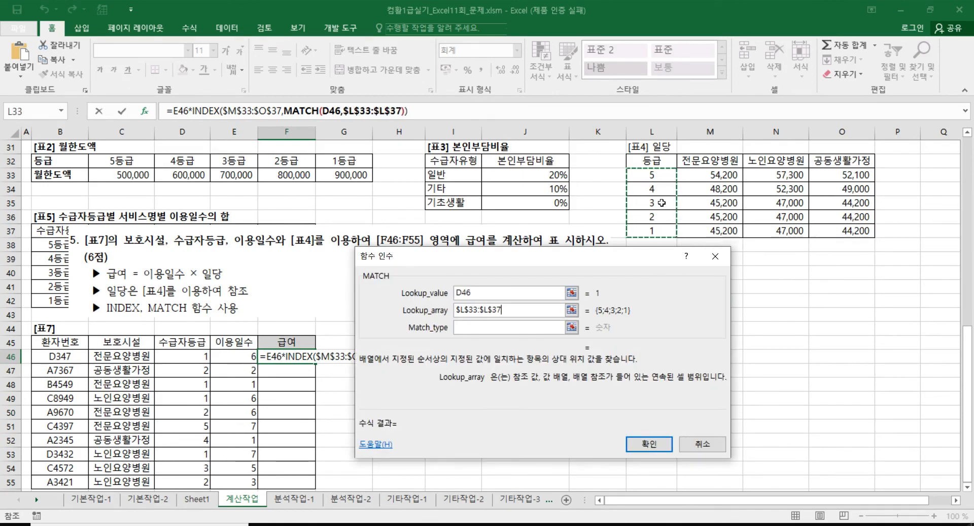
{"action": "left_click", "coordinate": [497, 327]}
{"action": "type", "text": "0"}
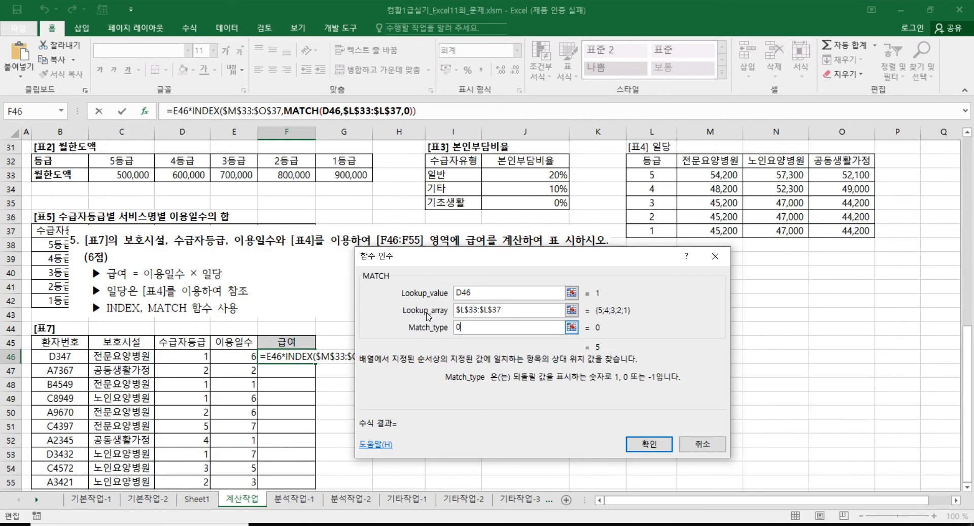
Return to INDEX's arguments and nest MATCH as Column_num, looking up C46 in the absolute heading range $M$32:$O$32 with match type 0
{"action": "left_click", "coordinate": [203, 108]}
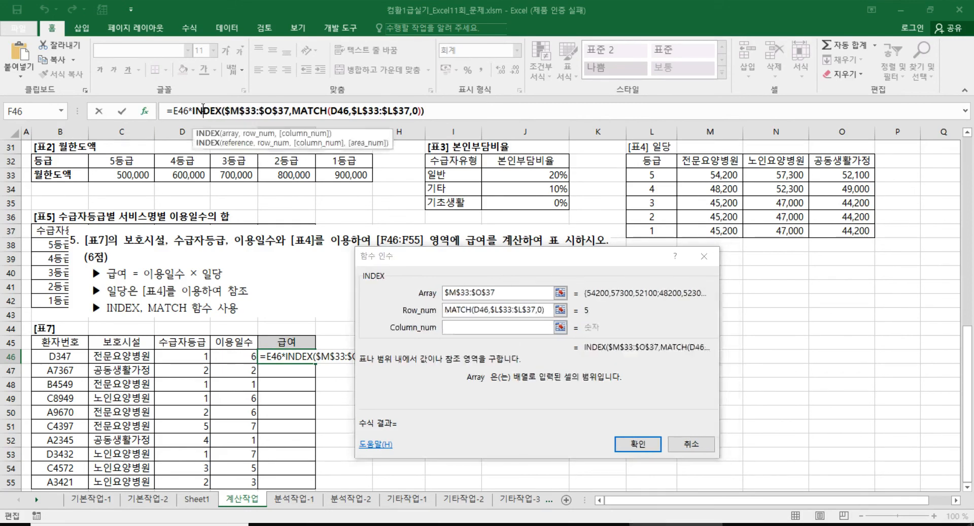
{"action": "left_click", "coordinate": [473, 327]}
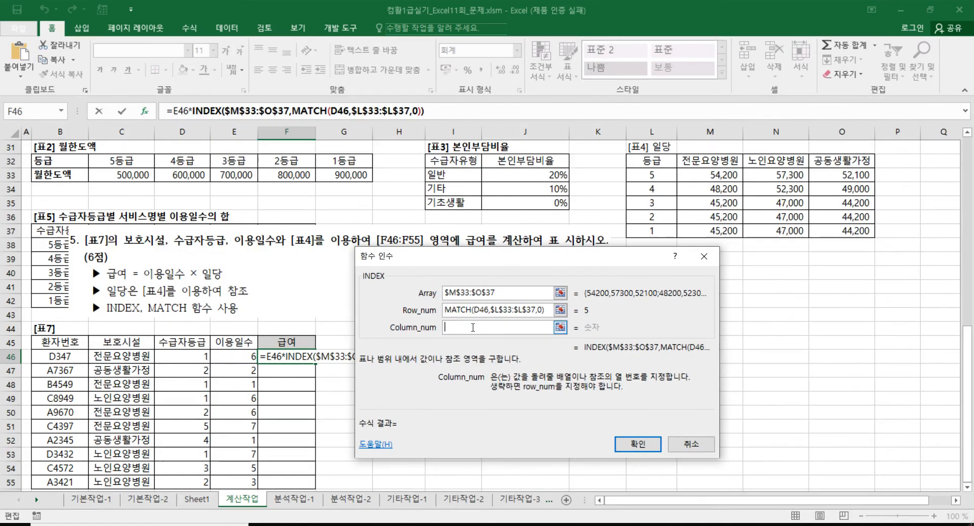
{"action": "left_click", "coordinate": [62, 111]}
{"action": "scroll", "coordinate": [38, 136], "scroll_direction": "up", "scroll_amount": 1}
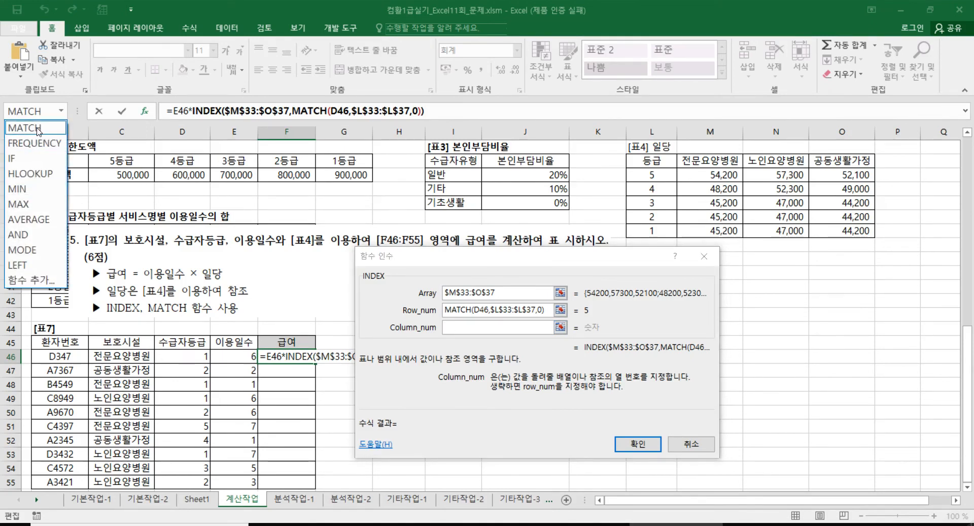
{"action": "left_click", "coordinate": [37, 126]}
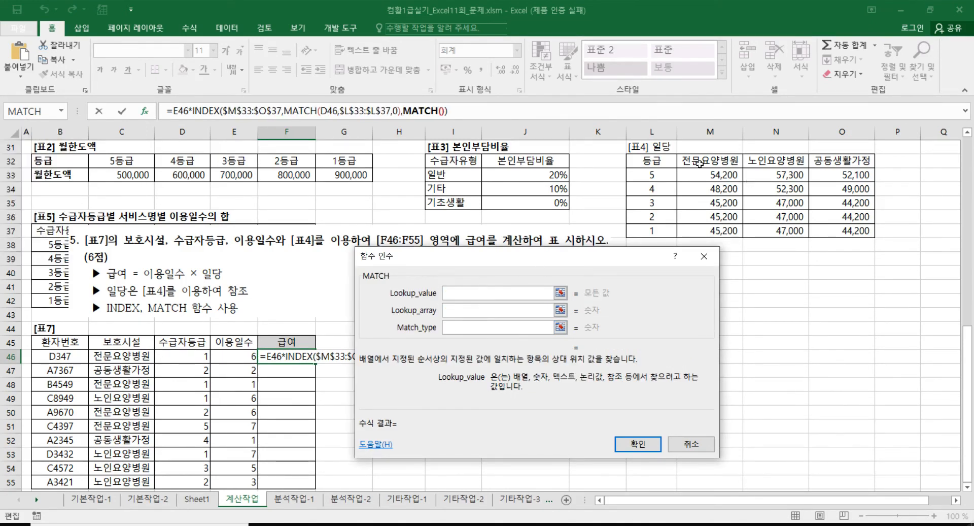
{"action": "left_click", "coordinate": [108, 356]}
{"action": "left_click", "coordinate": [482, 311]}
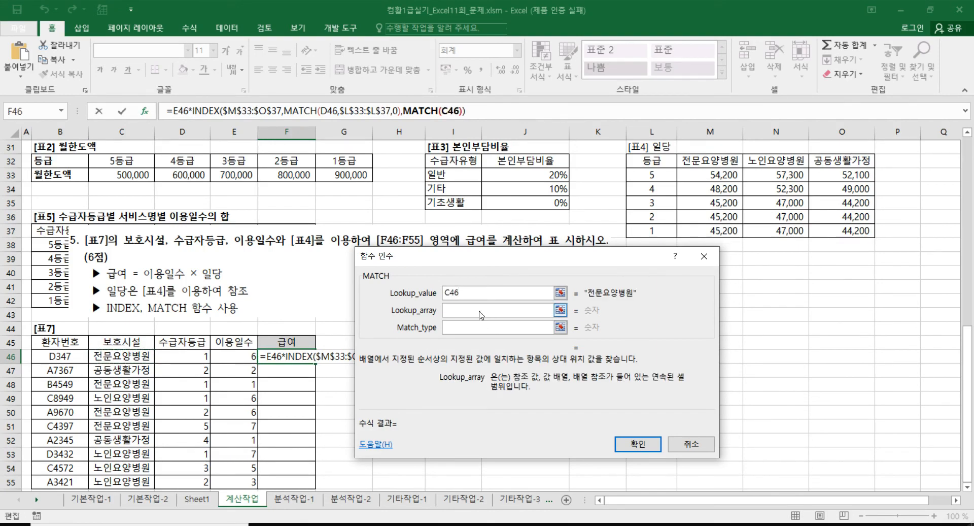
{"action": "left_click_drag", "start_coordinate": [719, 156], "coordinate": [843, 162]}
{"action": "key", "text": "F4"}
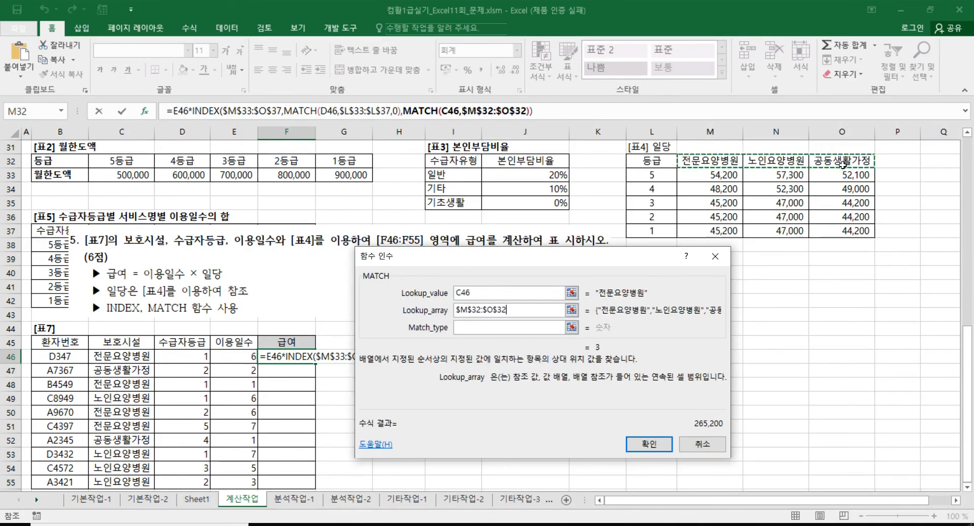
{"action": "left_click", "coordinate": [512, 326]}
{"action": "type", "text": "0"}
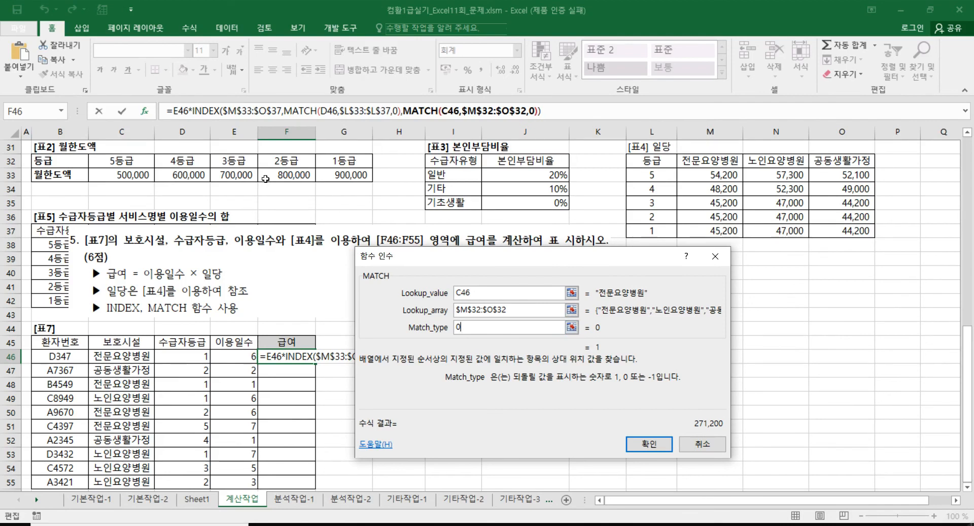
Confirm the 급여 formula in F46 and fill it down through F55
{"action": "left_click", "coordinate": [659, 445]}
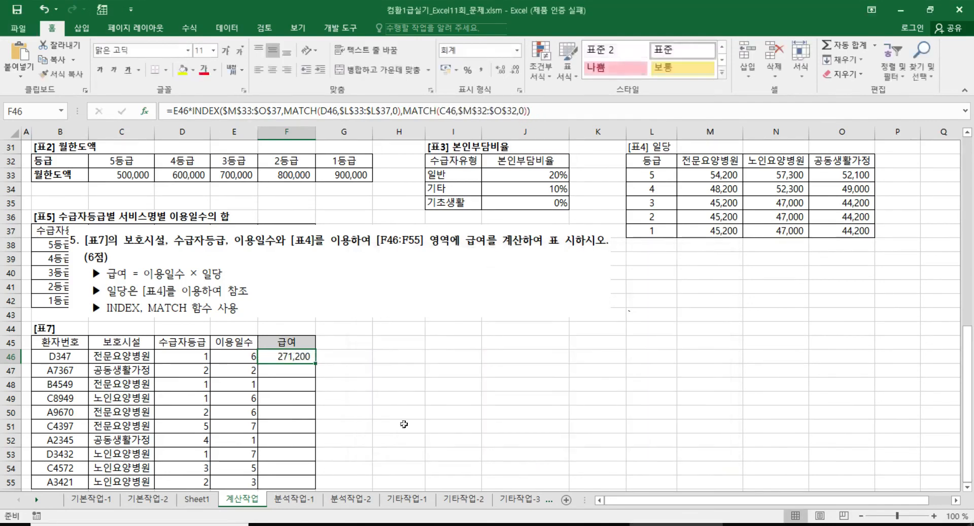
{"action": "double_click", "coordinate": [316, 365]}
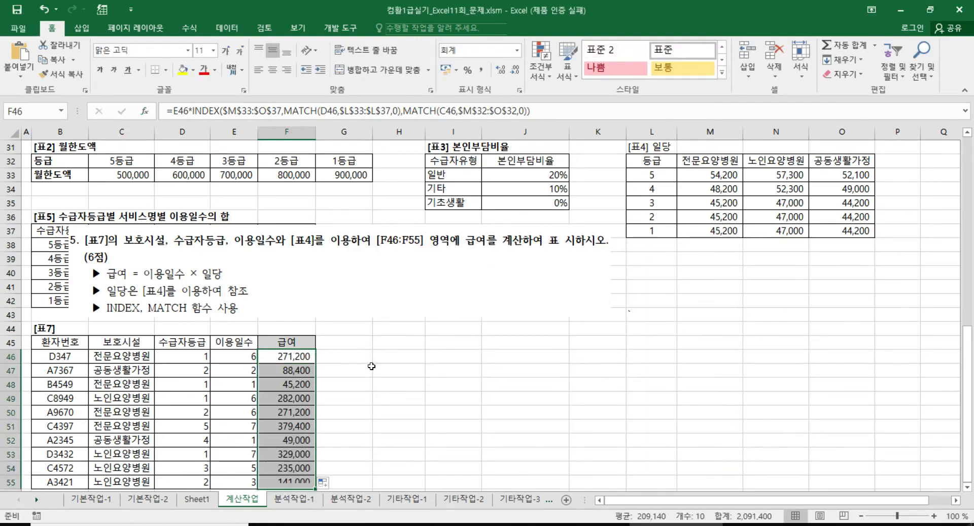
{"action": "left_click", "coordinate": [368, 366]}
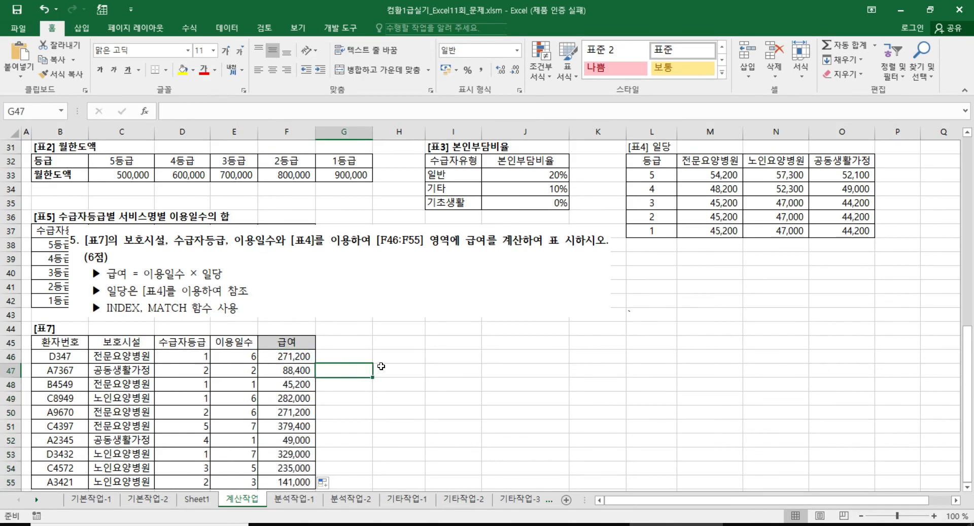